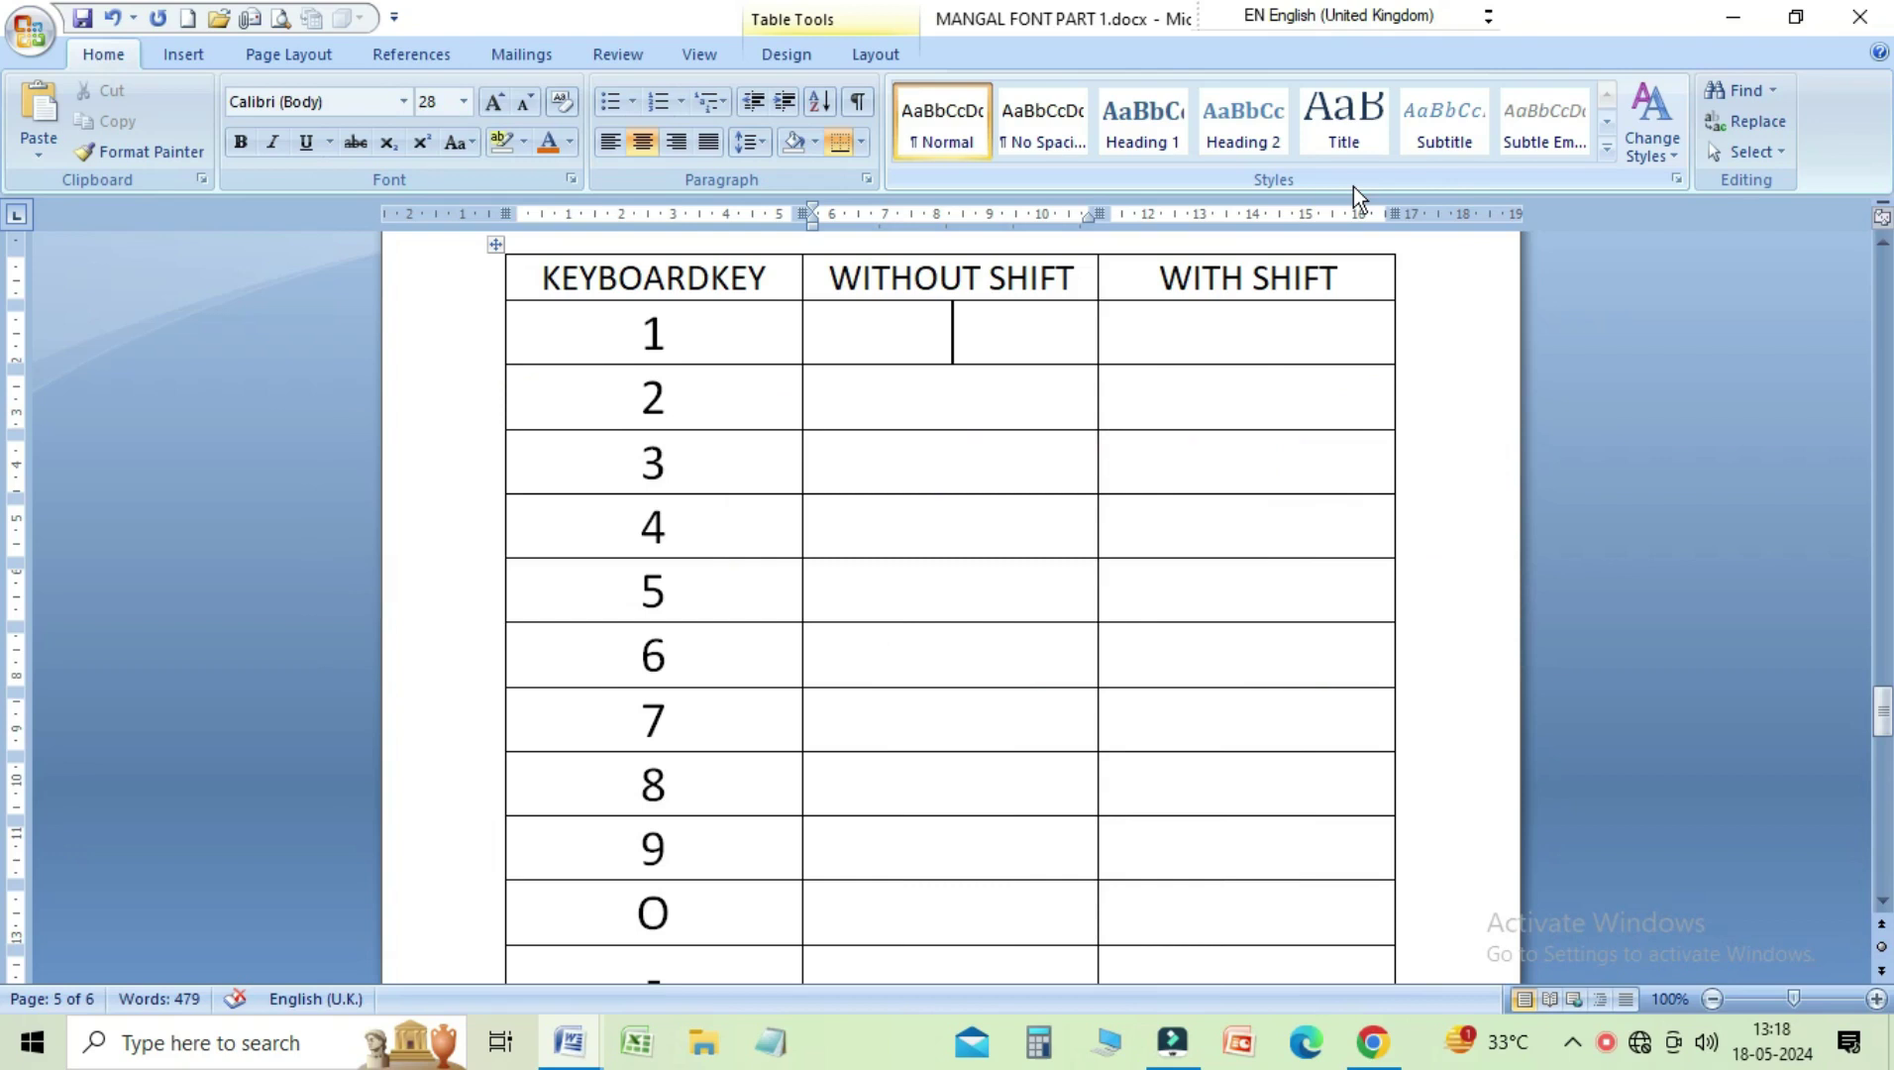
Step: Split the first column header into KEY BOARDKEY and scroll up to the keyboard image on page 1
{"action": "left_click", "coordinate": [599, 280]}
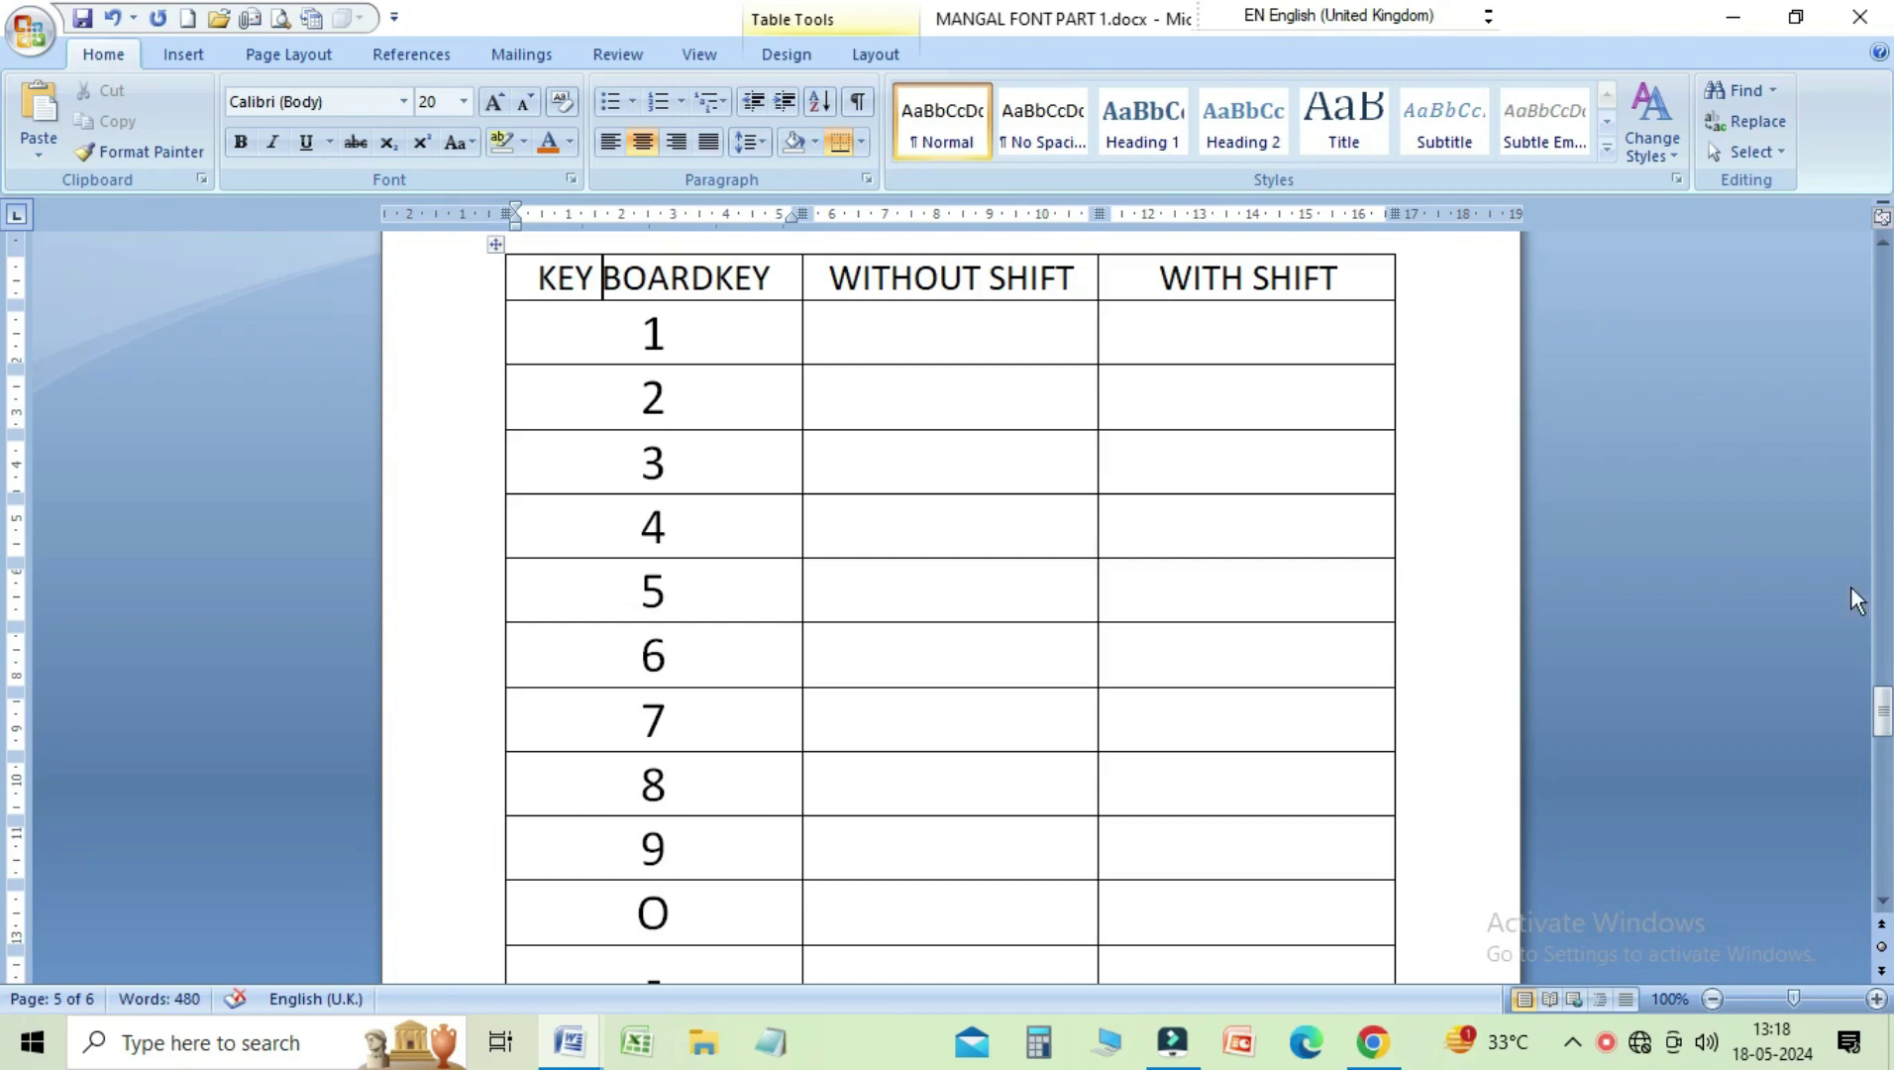
{"action": "left_click", "coordinate": [1882, 719]}
{"action": "left_click_drag", "start_coordinate": [1882, 718], "coordinate": [1632, 411]}
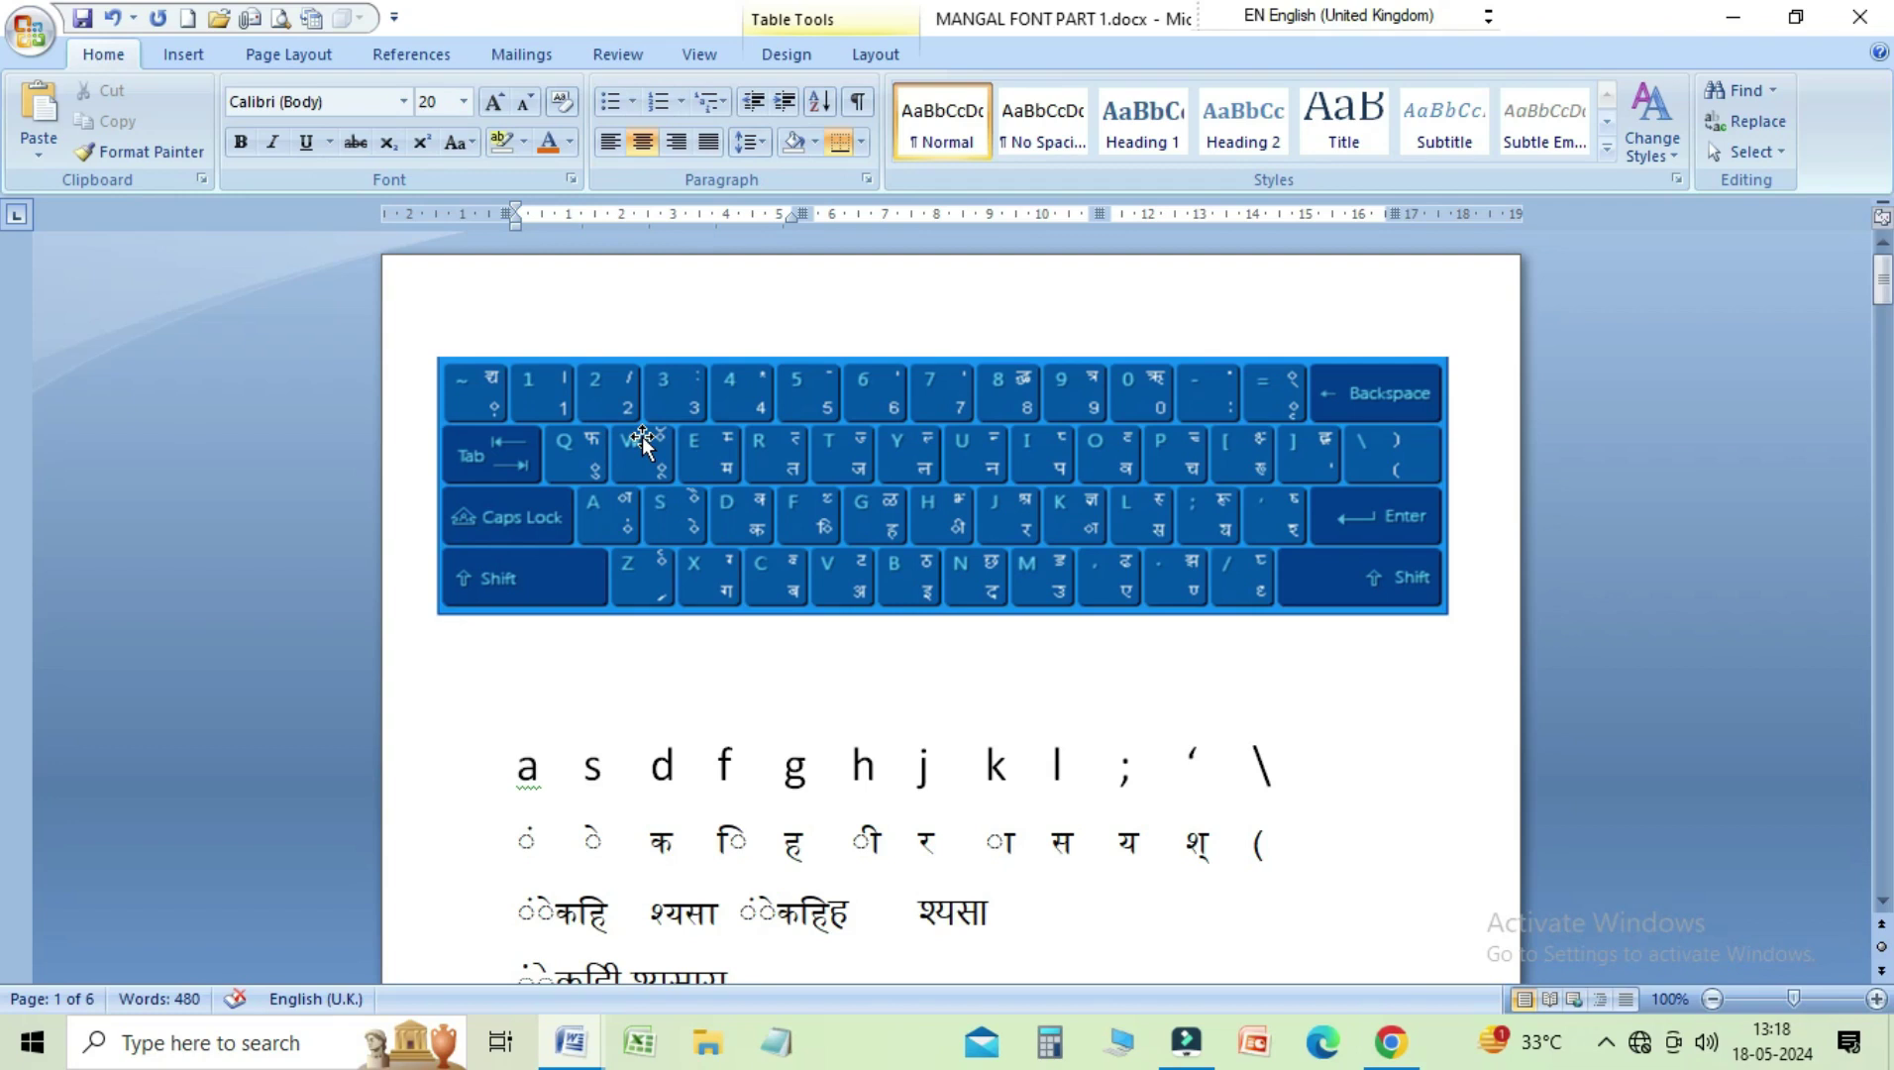
Step: Return to the page 5 key table with the cursor in row 1's WITHOUT SHIFT cell
{"action": "mouse_move", "coordinate": [1882, 298]}
{"action": "left_mouse_down"}
{"action": "mouse_move", "coordinate": [1885, 605]}
{"action": "mouse_move", "coordinate": [1813, 713]}
{"action": "left_mouse_up"}
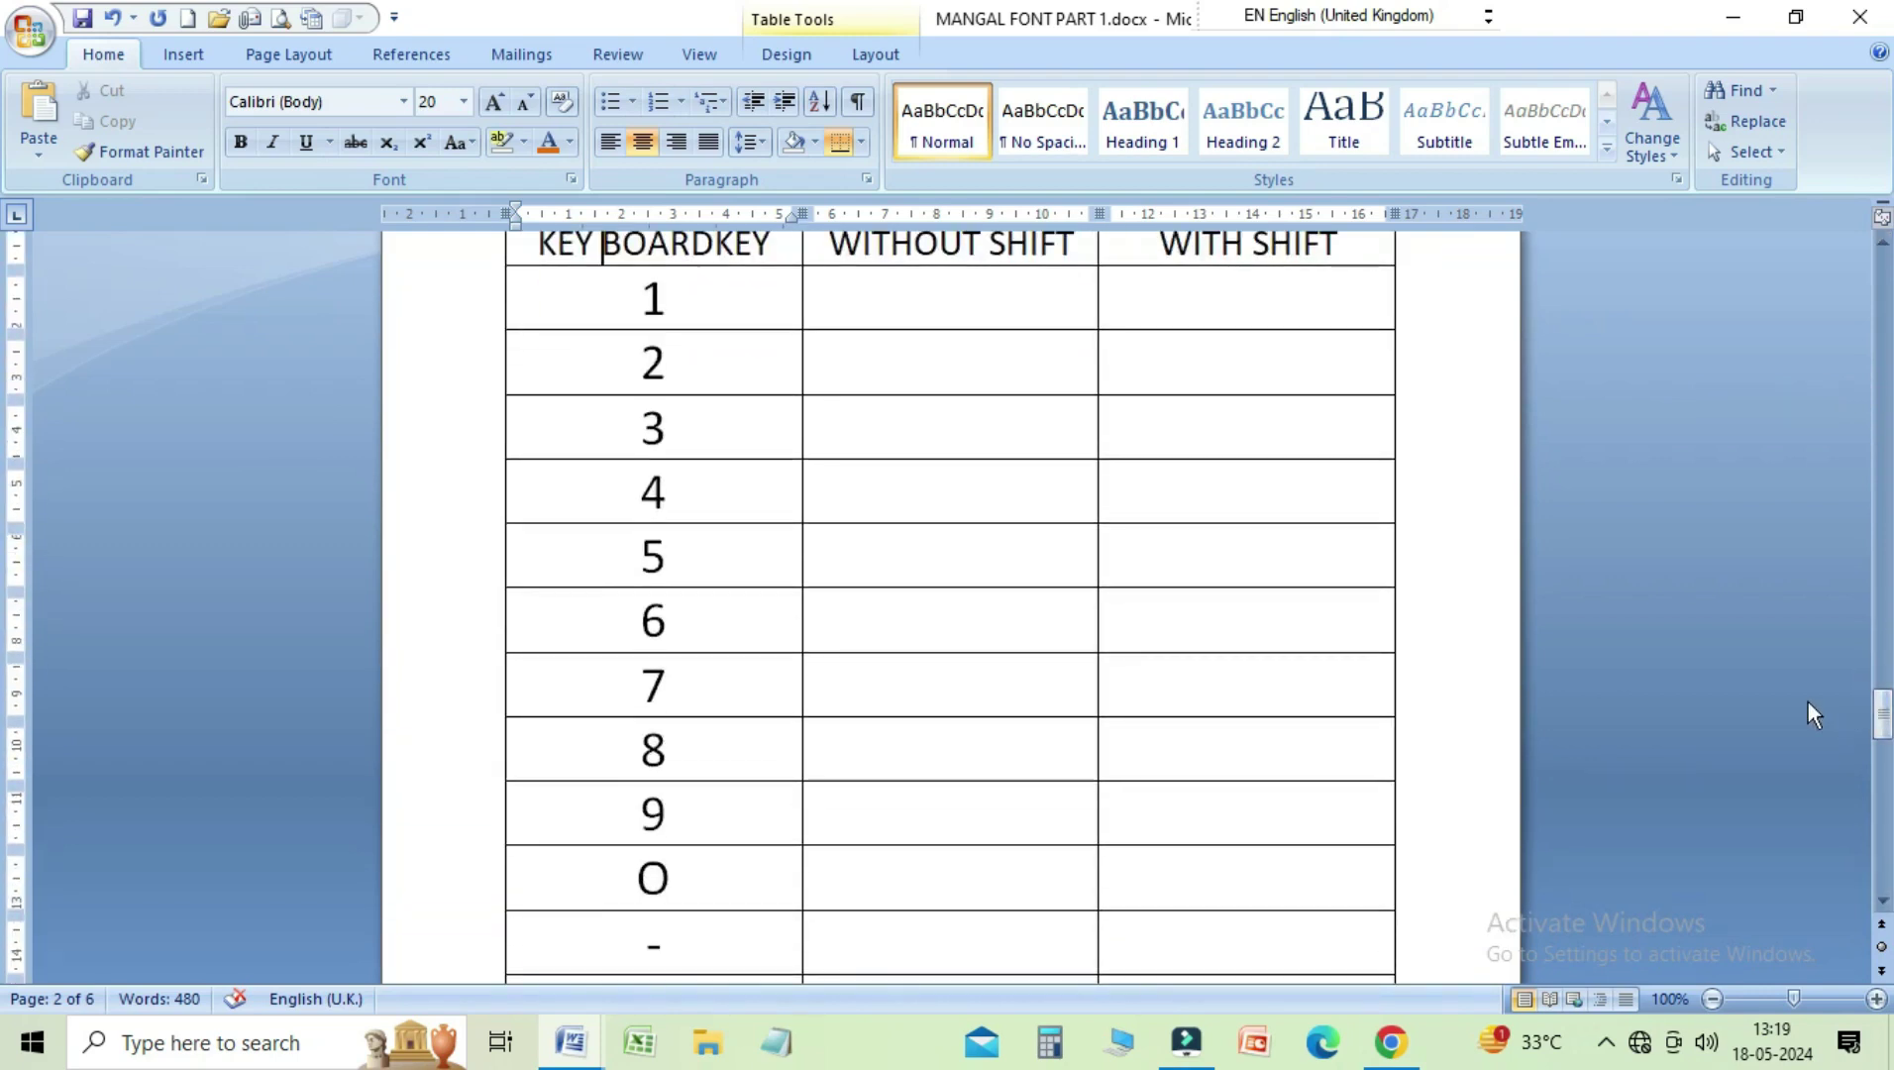
{"action": "left_click", "coordinate": [850, 304]}
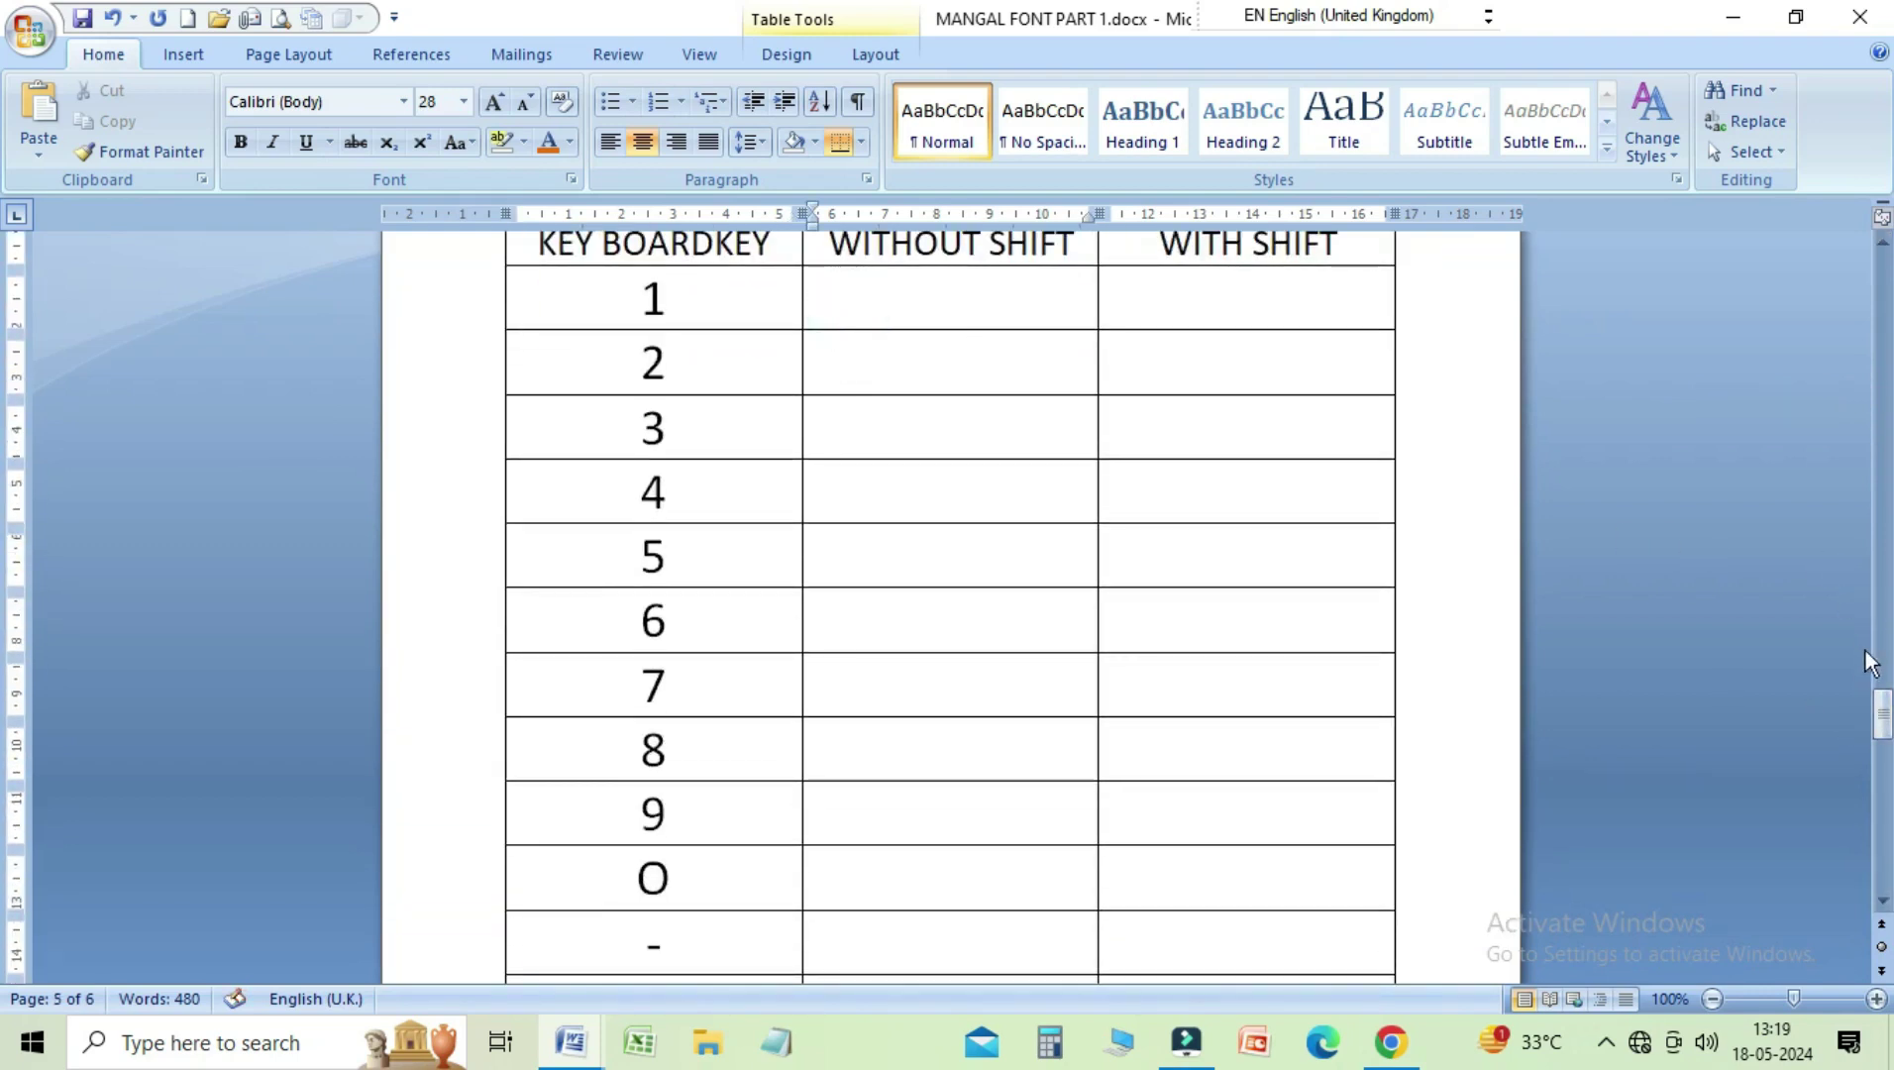
{"action": "left_click_drag", "start_coordinate": [1888, 745], "coordinate": [1883, 699]}
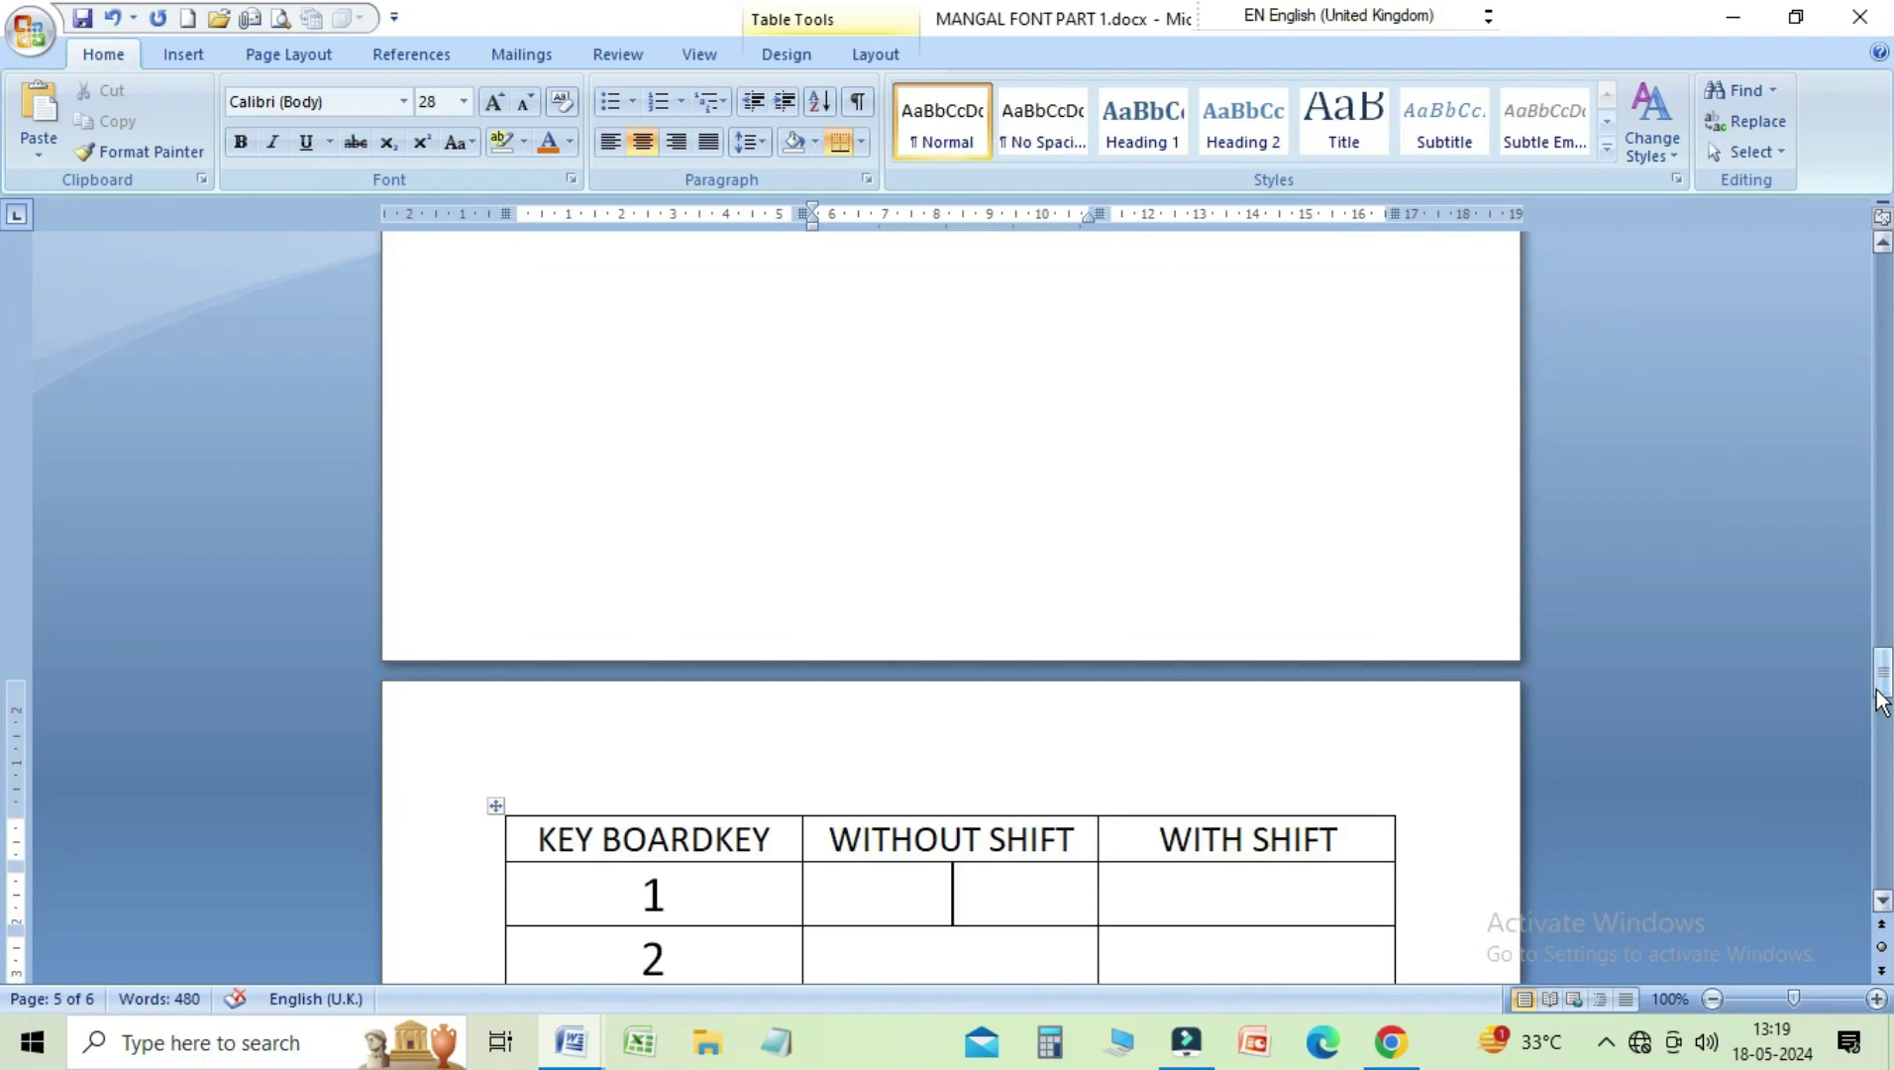
Step: Test-type 1 and ! in row 1, delete both, and bring up the input-language list
{"action": "mouse_move", "coordinate": [1882, 701]}
{"action": "left_mouse_down"}
{"action": "mouse_move", "coordinate": [1884, 738]}
{"action": "mouse_move", "coordinate": [1882, 698]}
{"action": "left_mouse_up"}
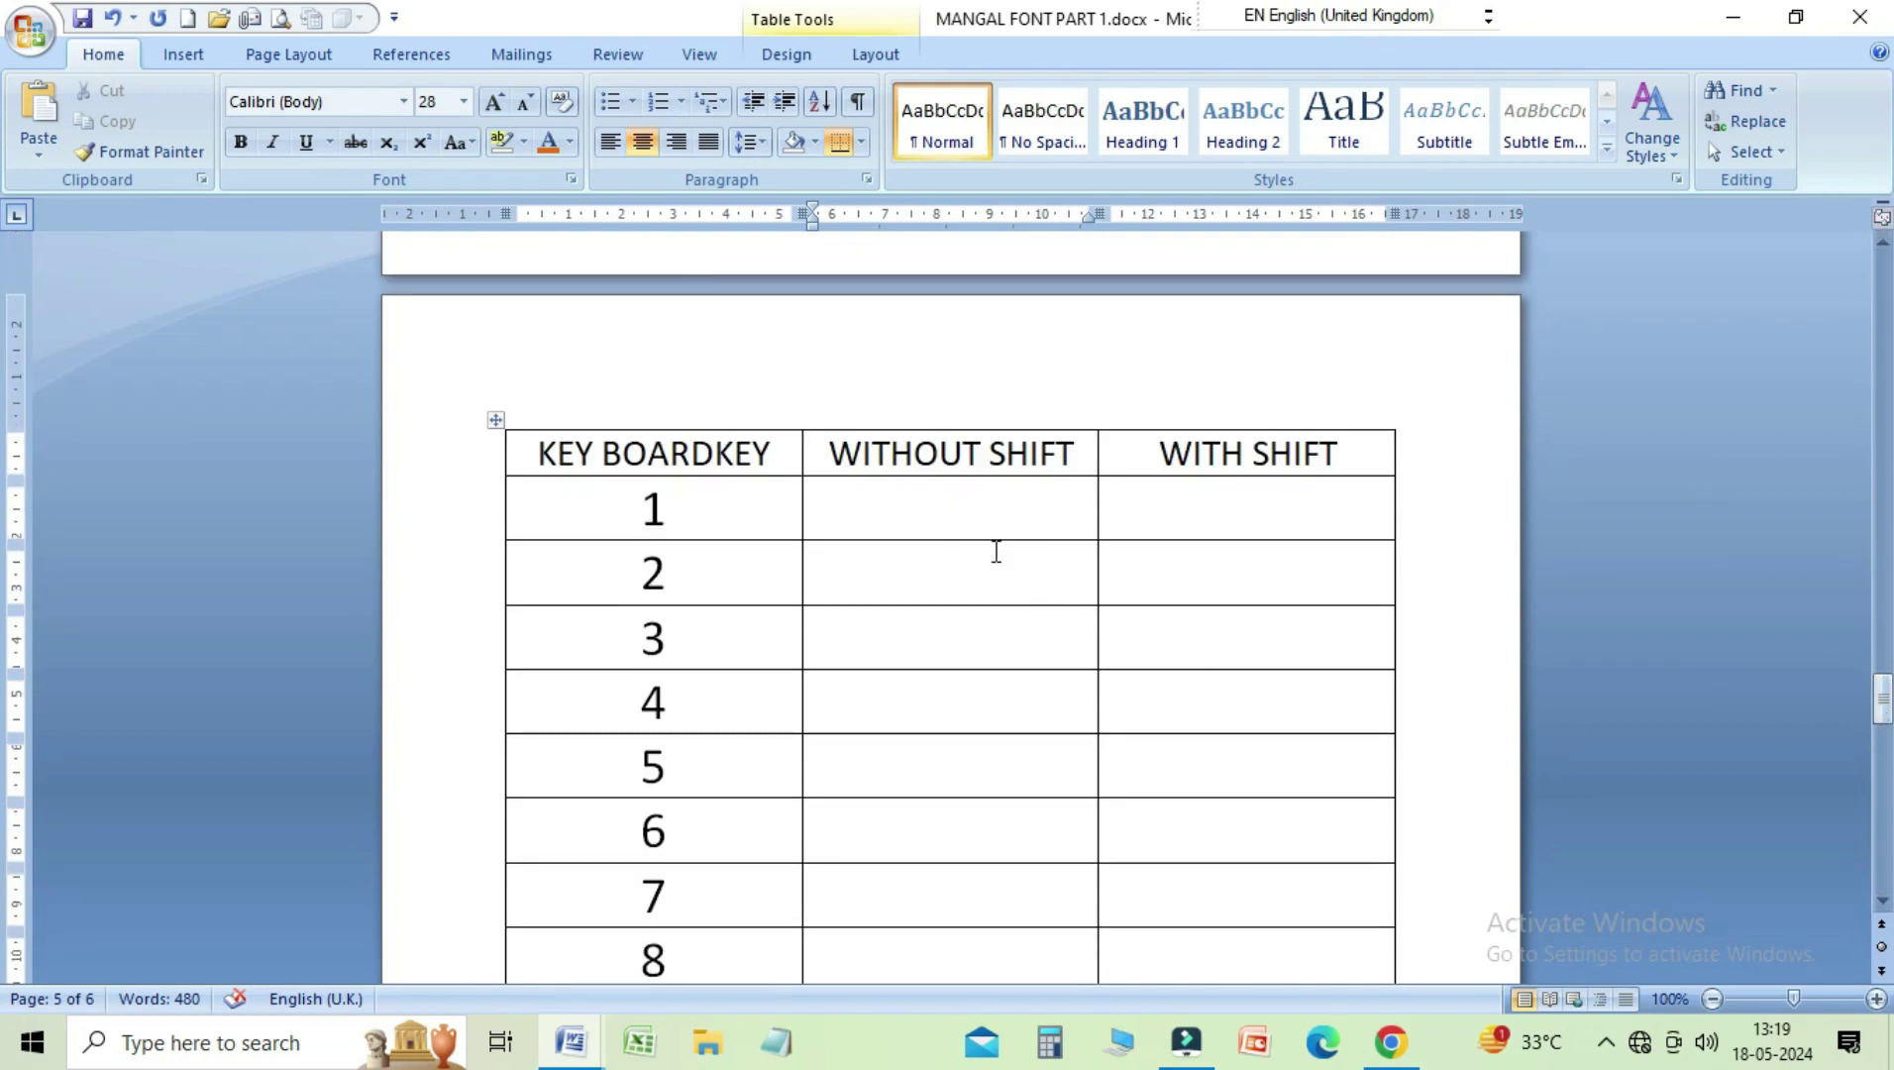
{"action": "type", "text": "1"}
{"action": "left_click", "coordinate": [1226, 516]}
{"action": "type", "text": "!"}
{"action": "key", "text": "BackSpace"}
{"action": "double_click", "coordinate": [933, 514]}
{"action": "key", "text": "BackSpace"}
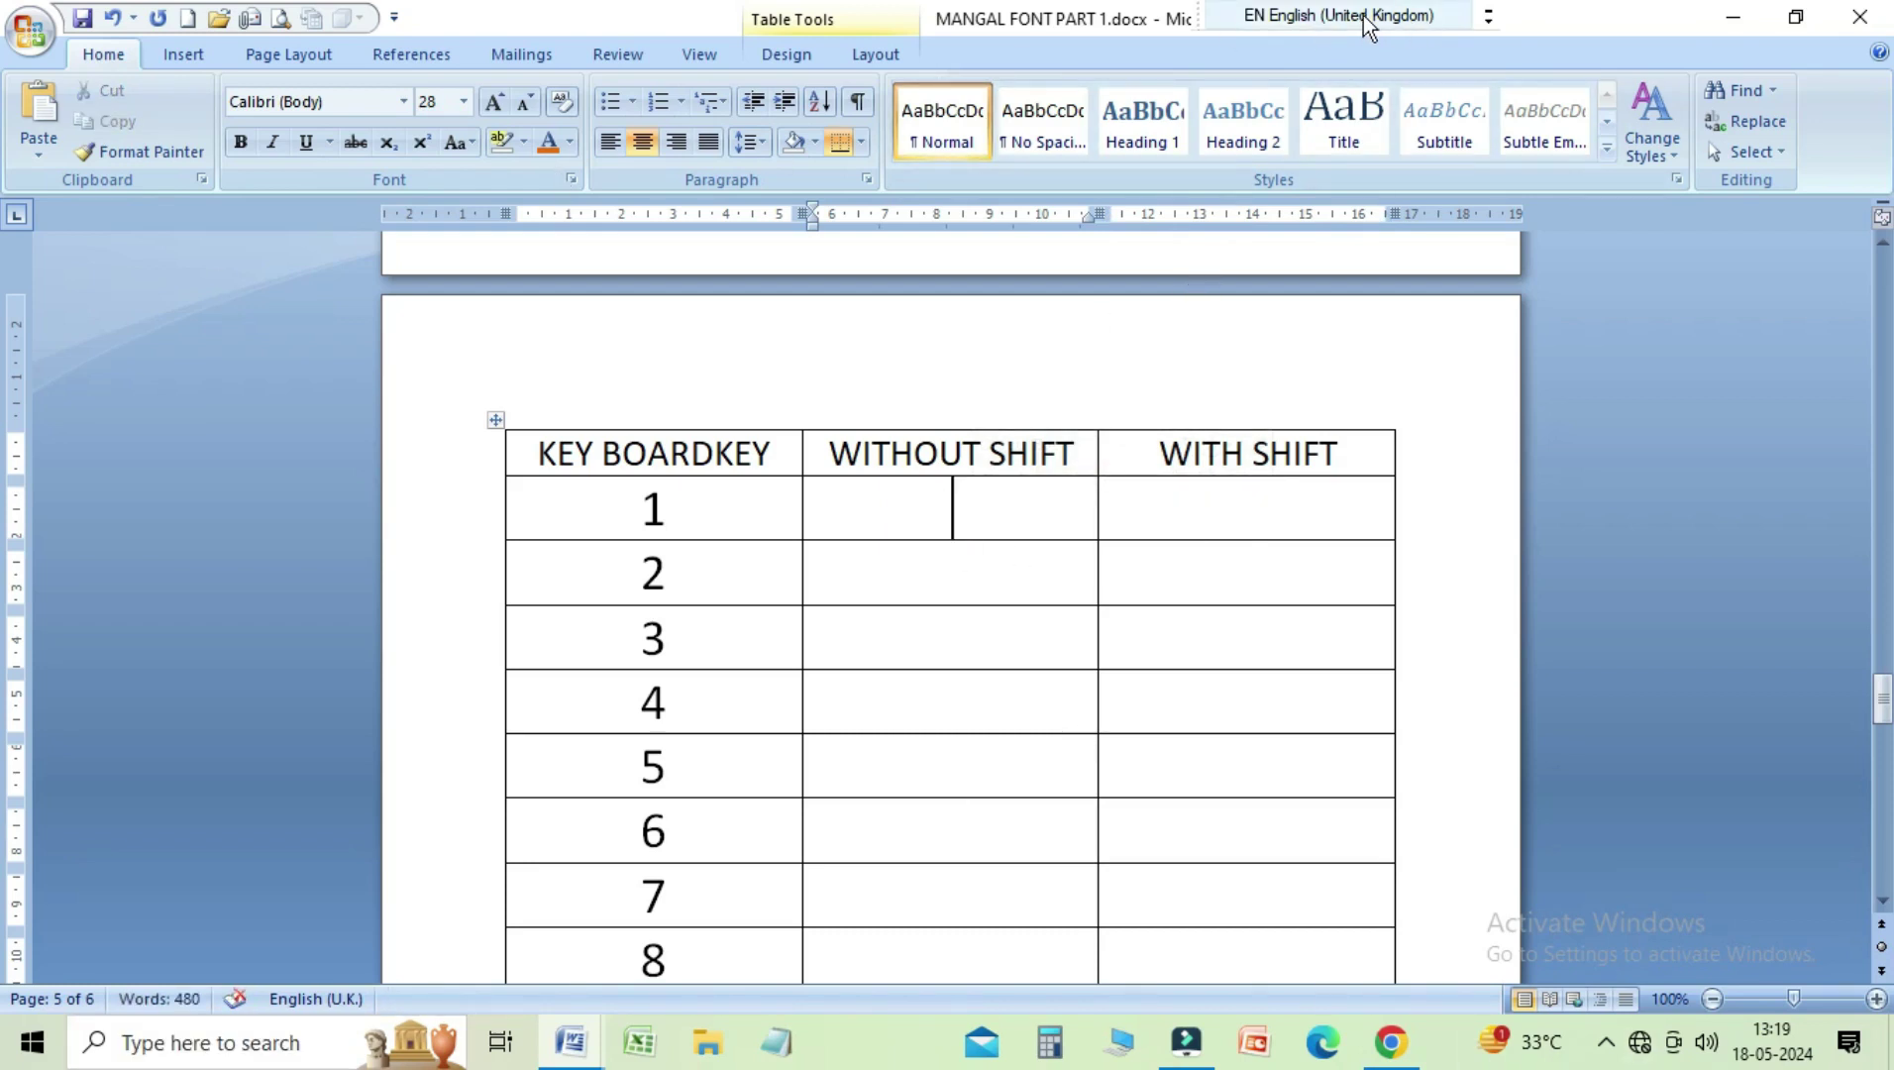
{"action": "left_click", "coordinate": [1367, 25]}
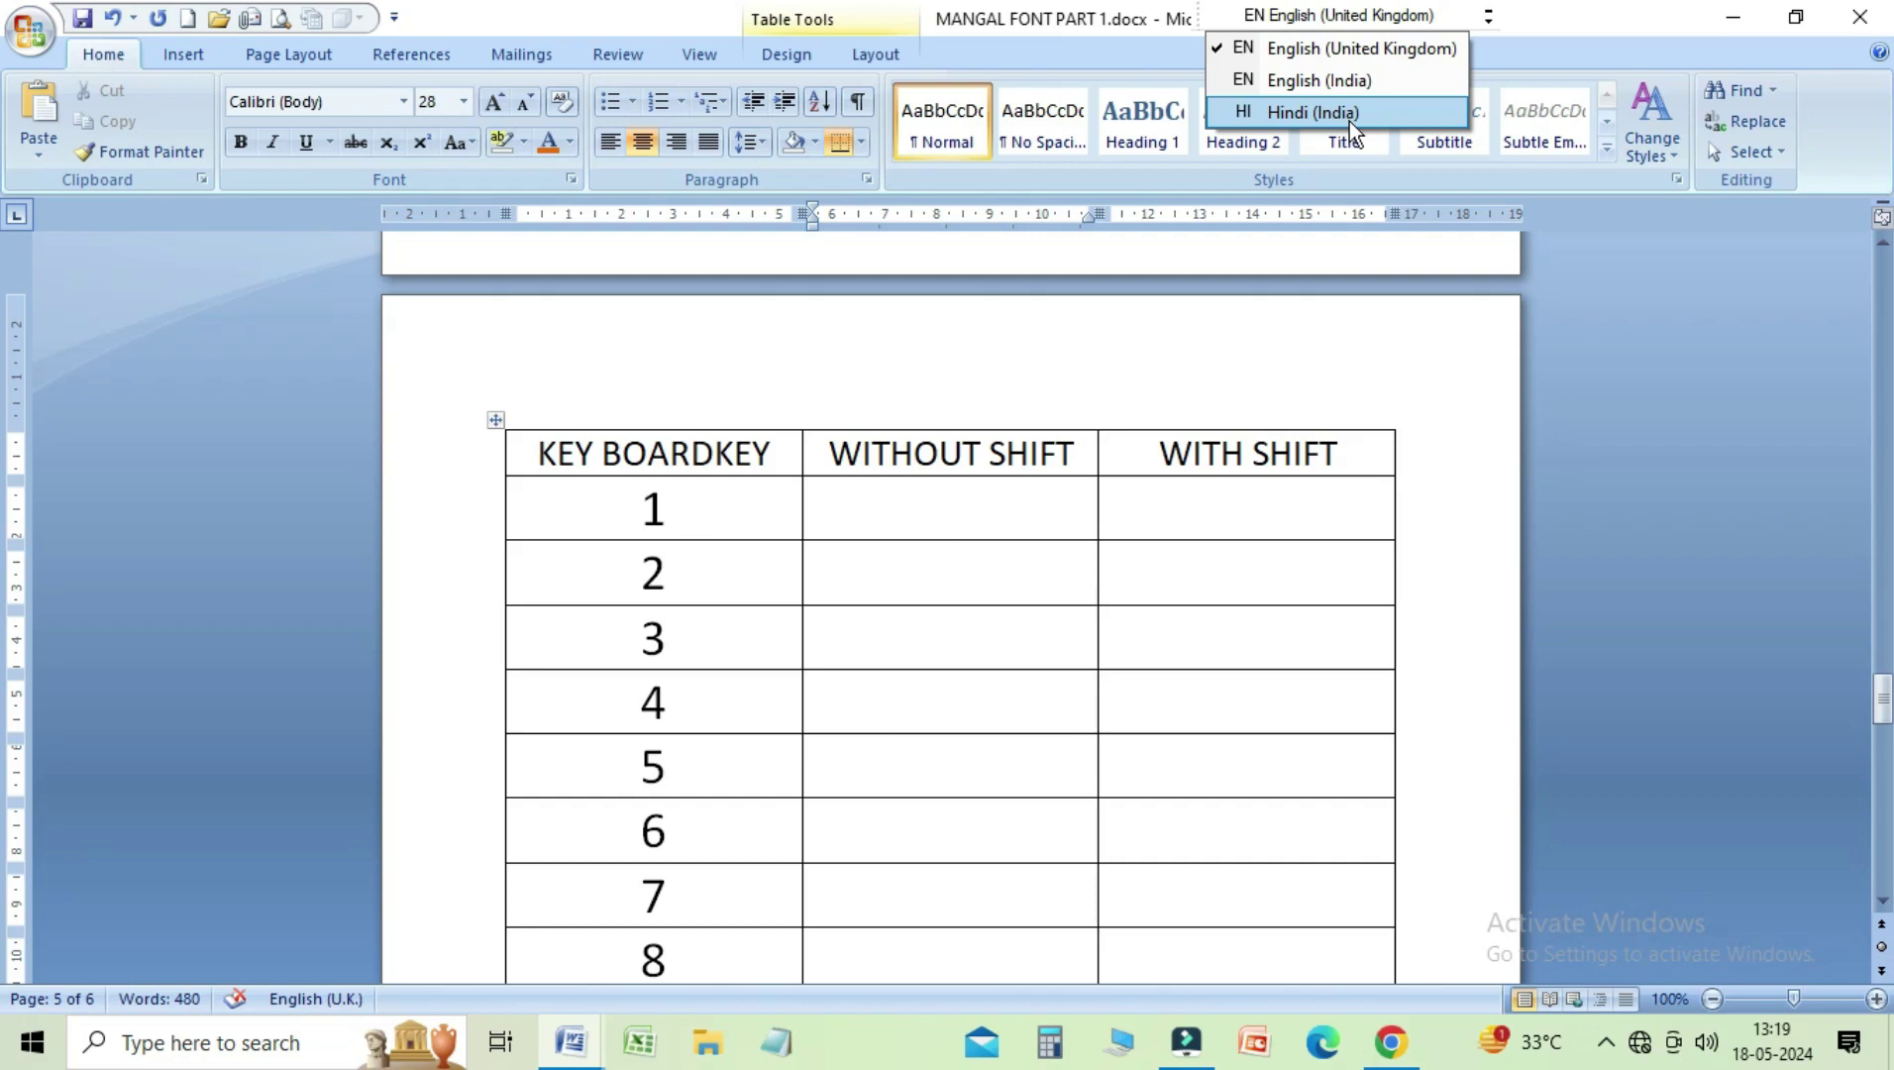
Step: Switch input to Hindi (India) with the Hindi Remington (GAIL) keyboard, back in row 1
{"action": "left_click", "coordinate": [1349, 121]}
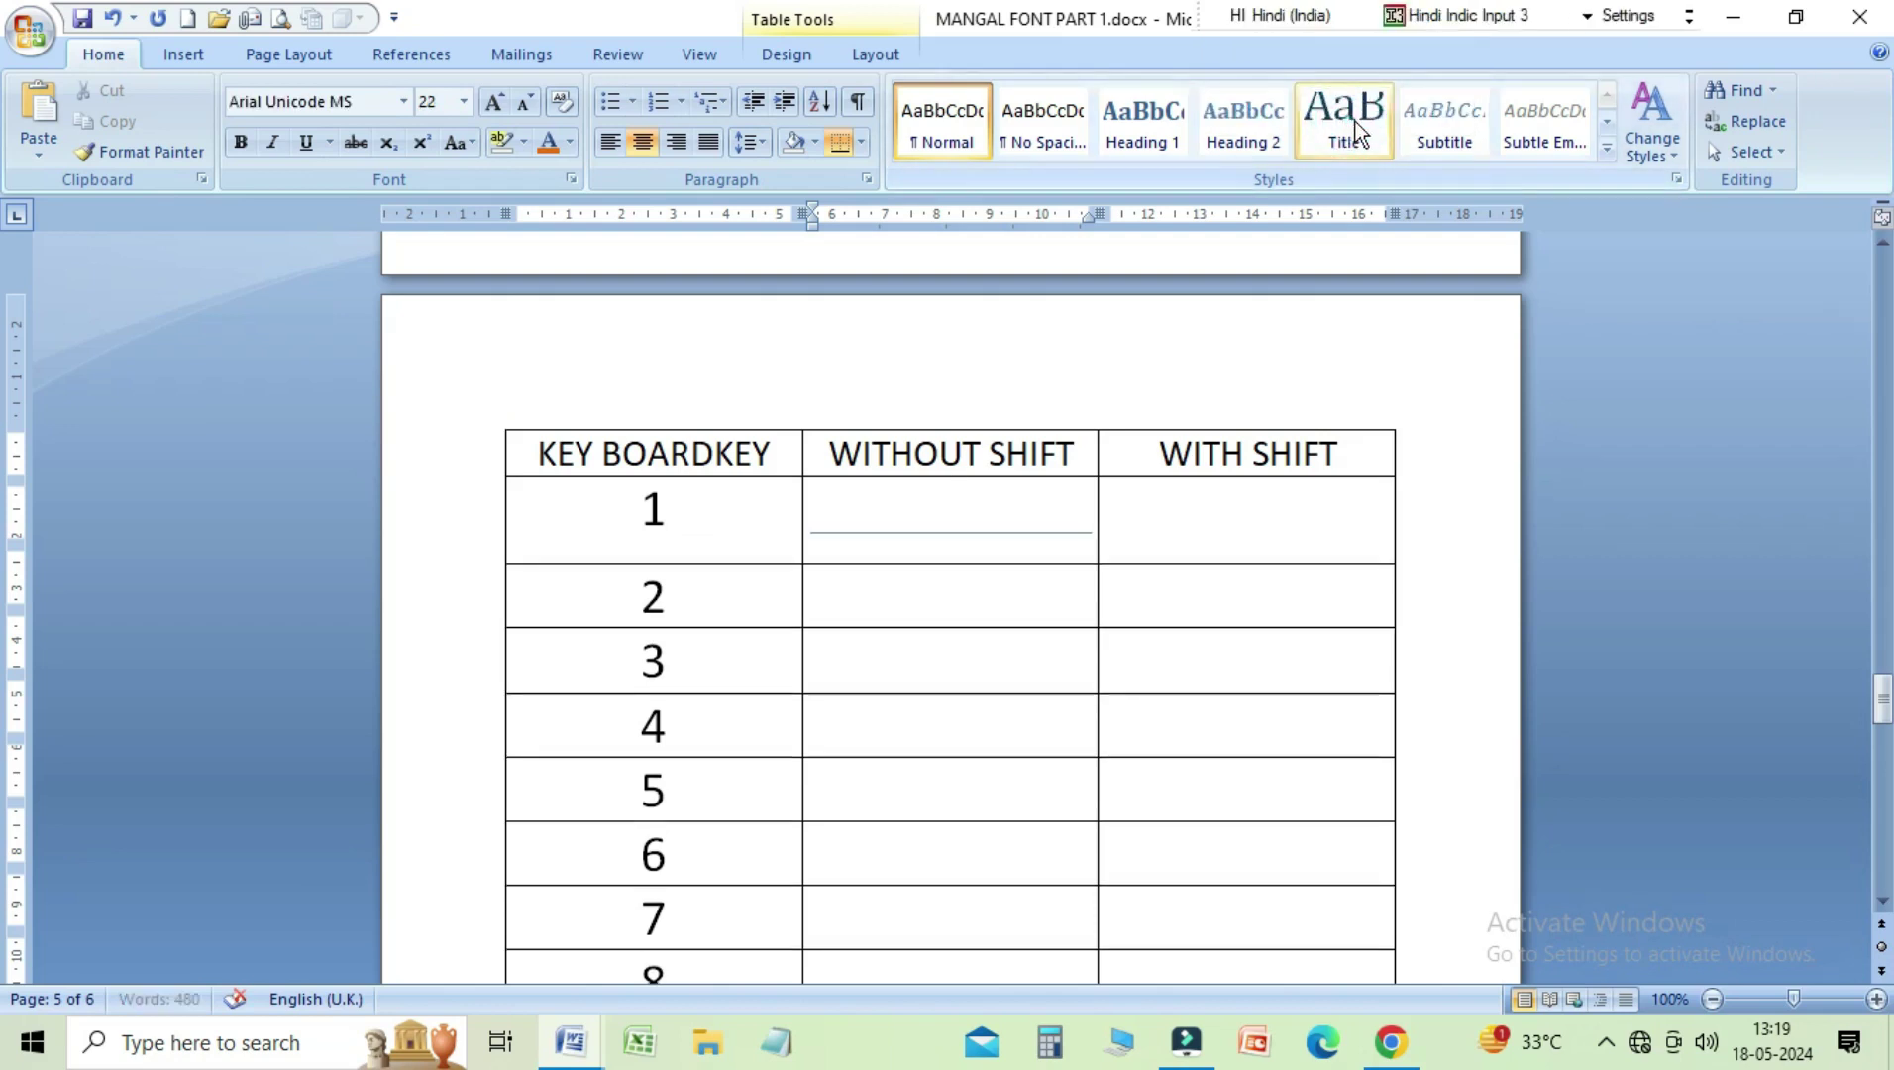
{"action": "left_click", "coordinate": [1585, 17]}
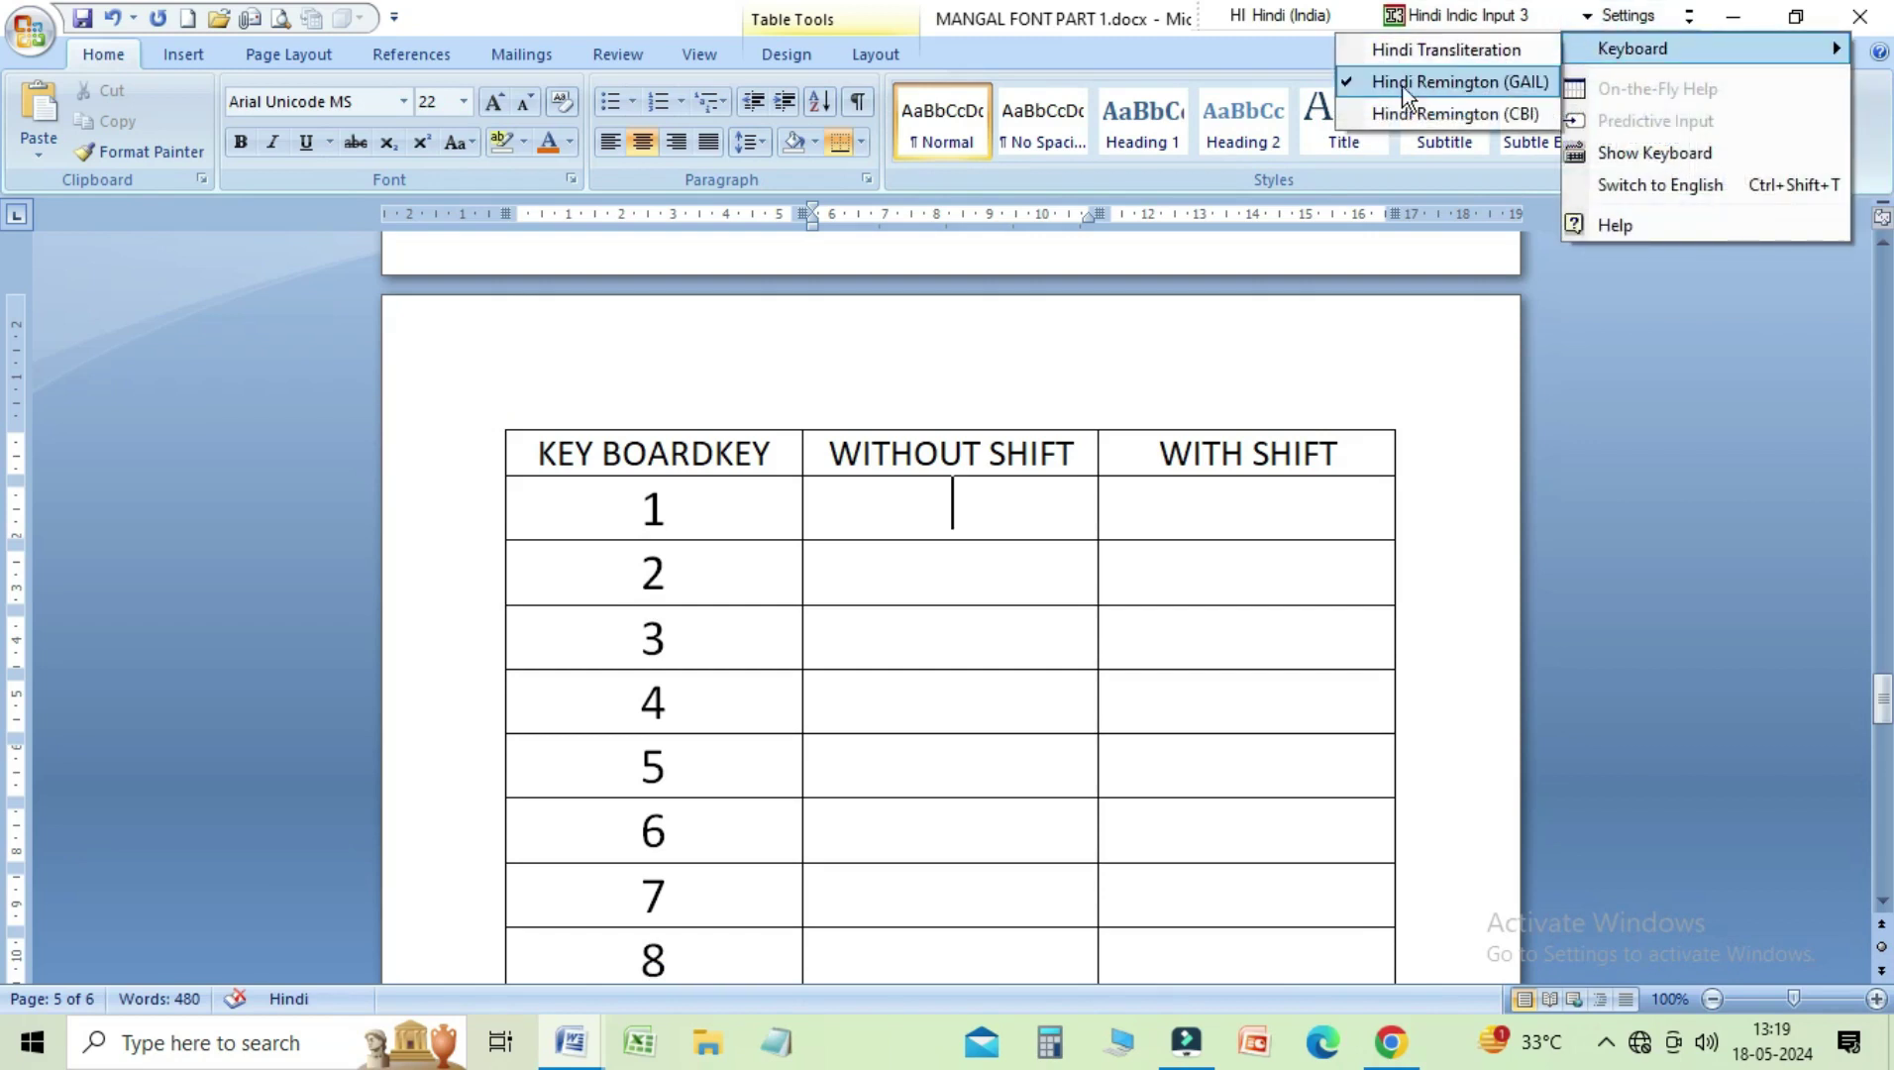
{"action": "mouse_move", "coordinate": [1702, 48]}
{"action": "left_click", "coordinate": [958, 500]}
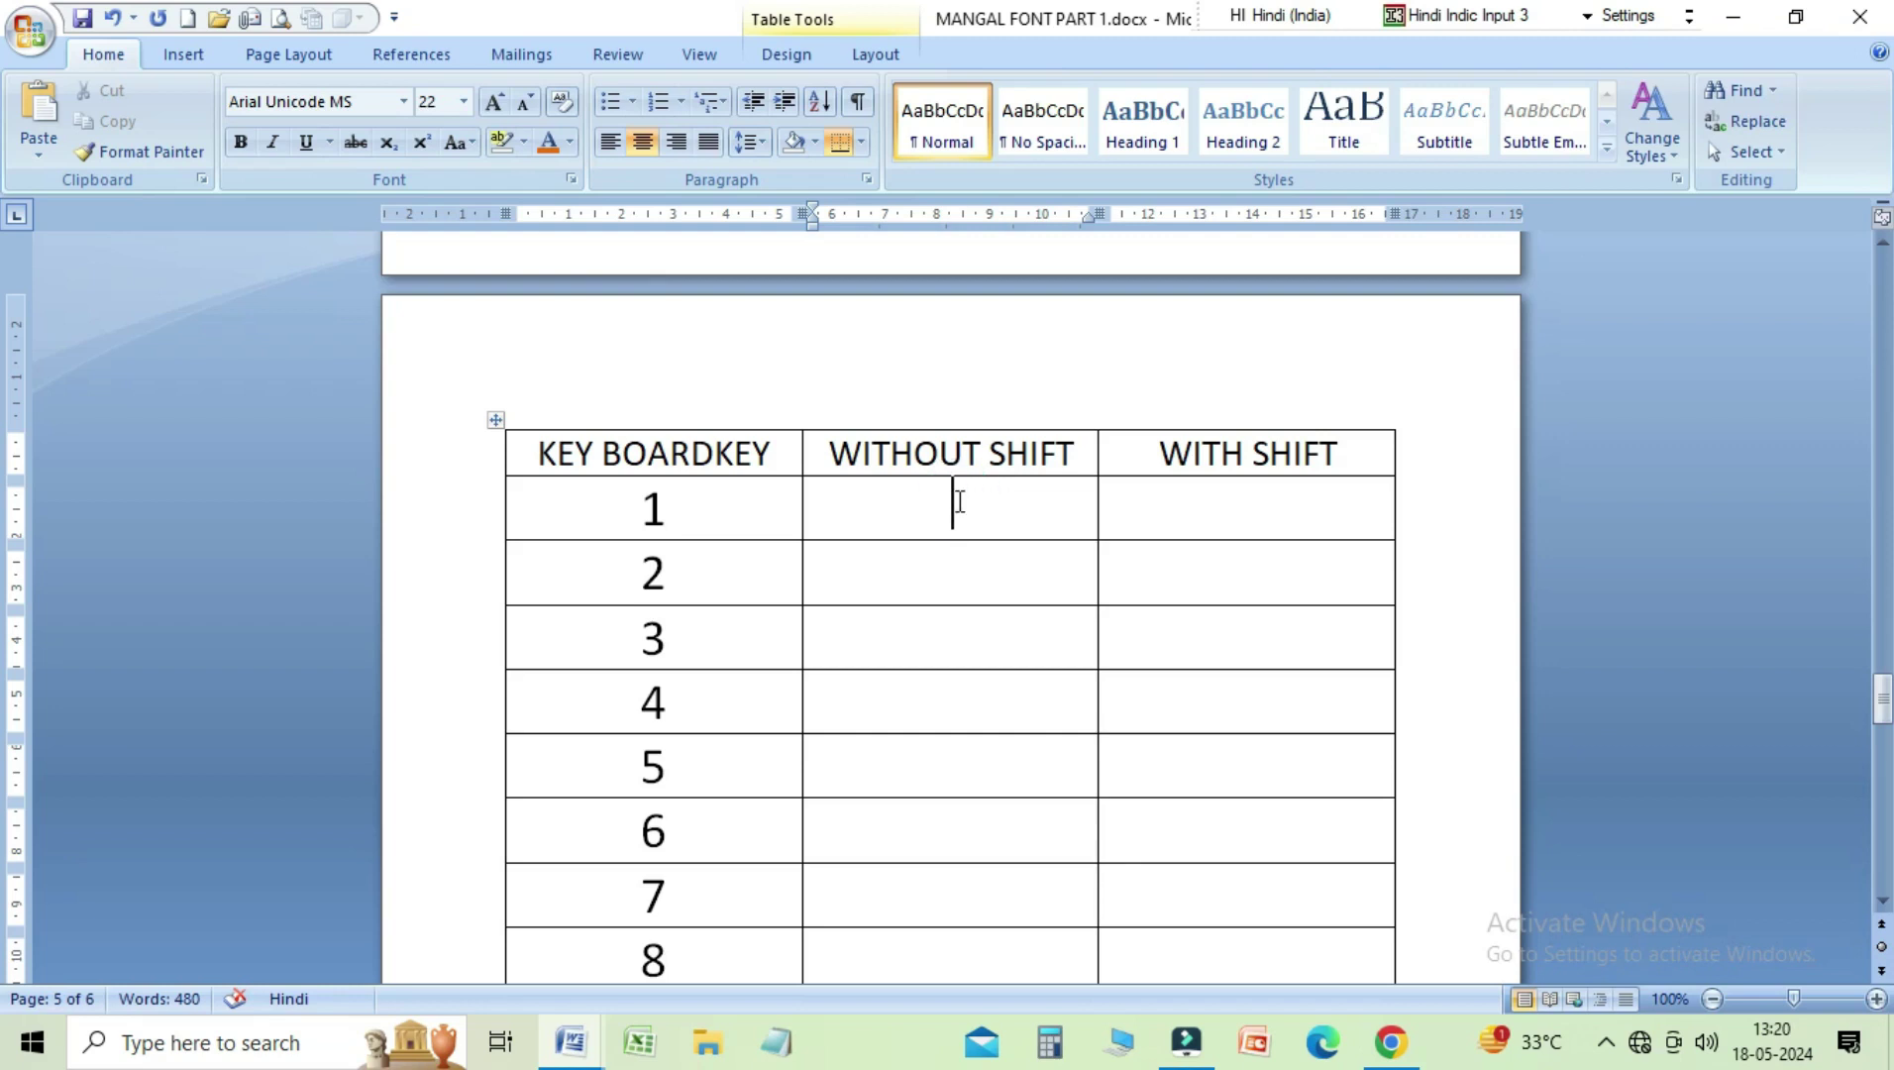
Step: Fill rows 1–3 with 1 / !, 2 / / and 3 / :
{"action": "type", "text": "1"}
{"action": "left_click", "coordinate": [1248, 507]}
{"action": "type", "text": "!"}
{"action": "left_click", "coordinate": [951, 572]}
{"action": "type", "text": "2"}
{"action": "left_click", "coordinate": [1249, 563]}
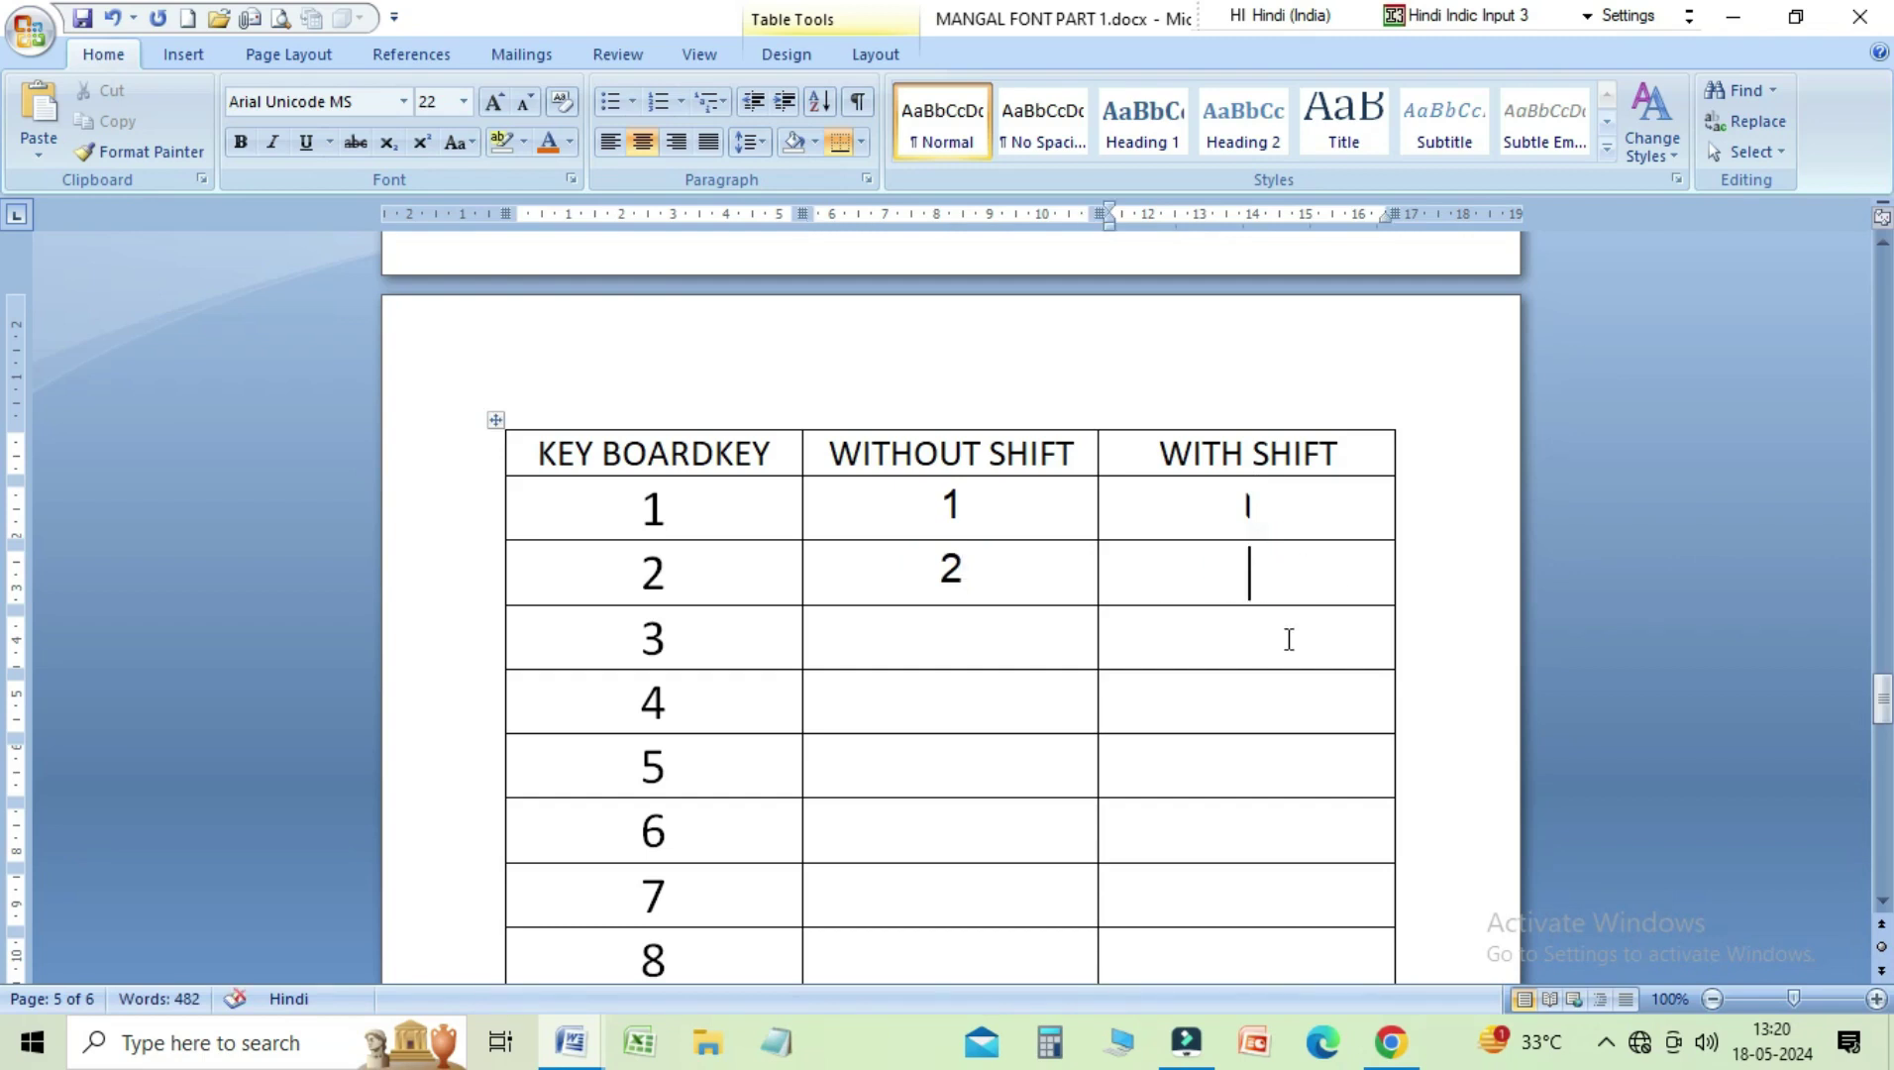
{"action": "type", "text": "/"}
{"action": "left_click", "coordinate": [991, 637]}
{"action": "type", "text": "3"}
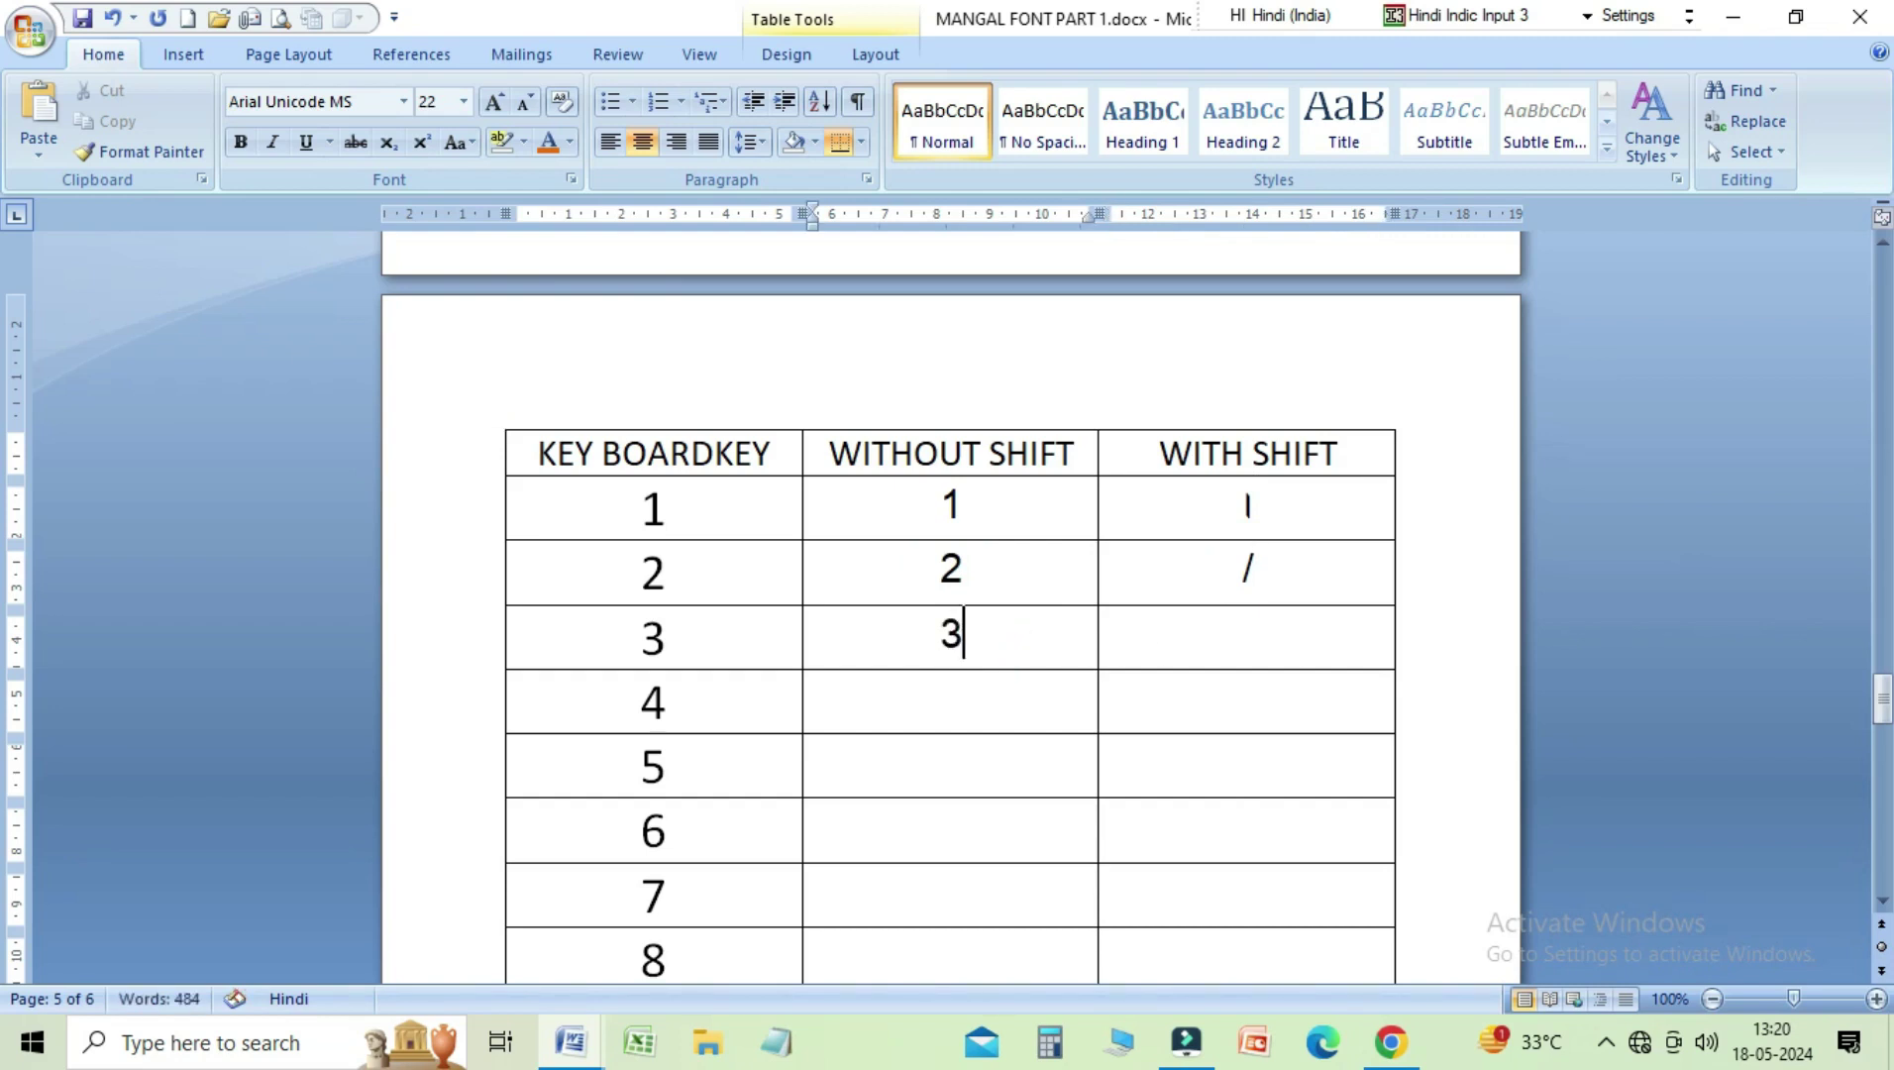
{"action": "left_click", "coordinate": [1214, 632]}
{"action": "type", "text": ":"}
Step: Fill rows 4 and 5 with 4 / * and 5 / -
{"action": "left_click", "coordinate": [948, 702]}
{"action": "type", "text": "4"}
{"action": "left_click", "coordinate": [1232, 703]}
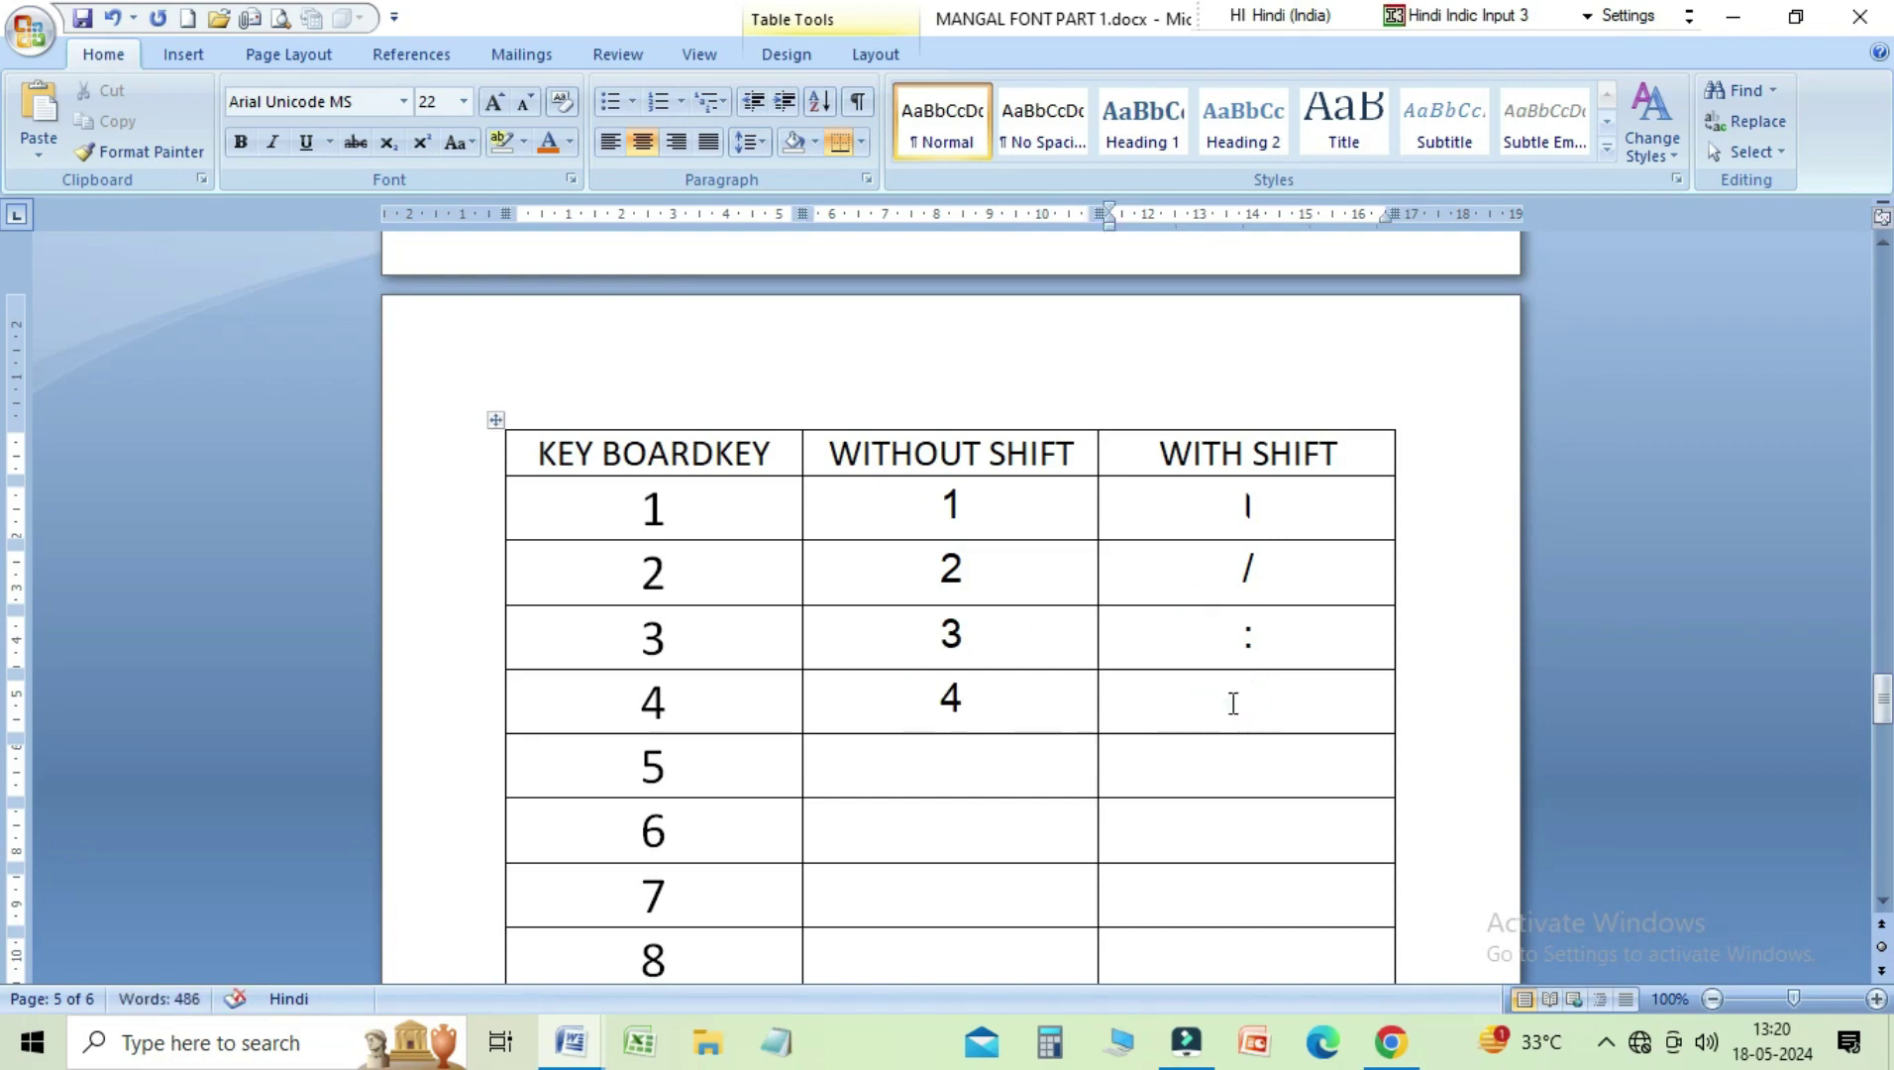
{"action": "type", "text": "*"}
{"action": "left_click", "coordinate": [961, 773]}
{"action": "type", "text": "5"}
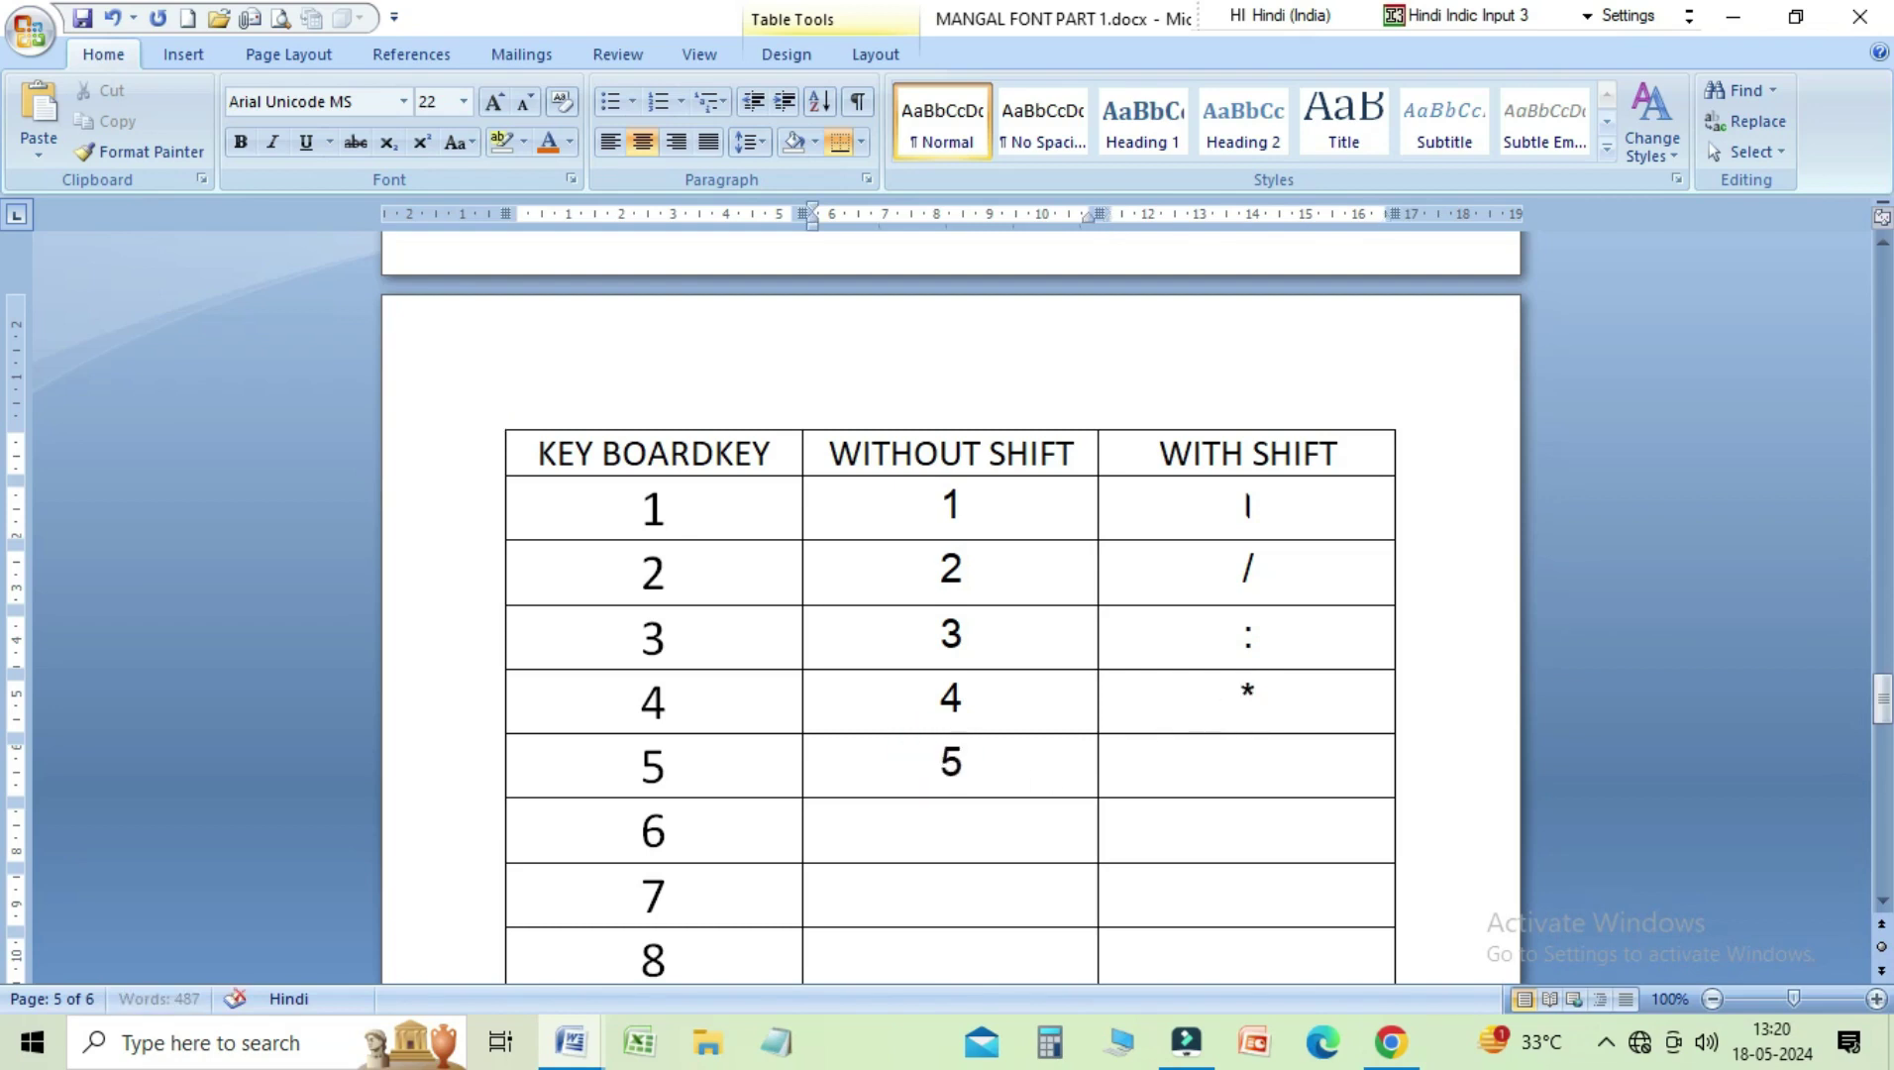
{"action": "left_click", "coordinate": [1223, 773]}
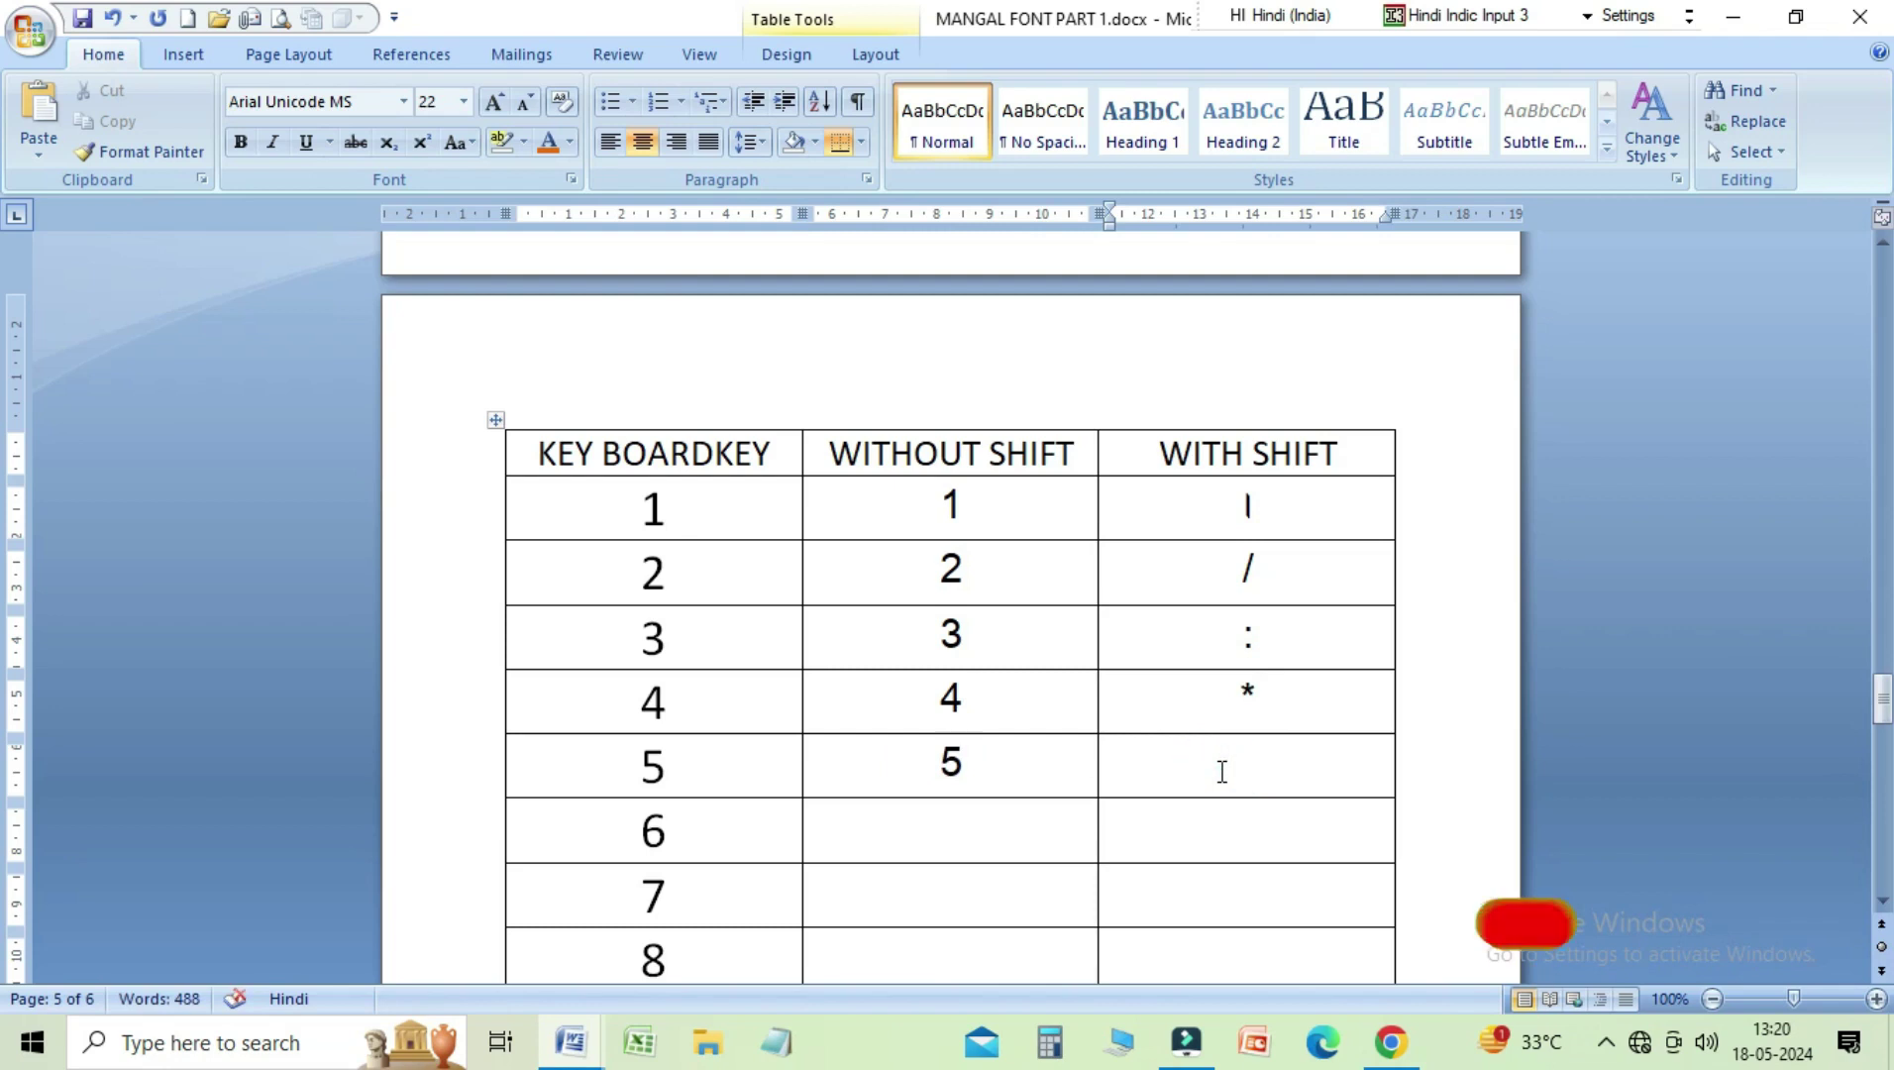
{"action": "type", "text": "-"}
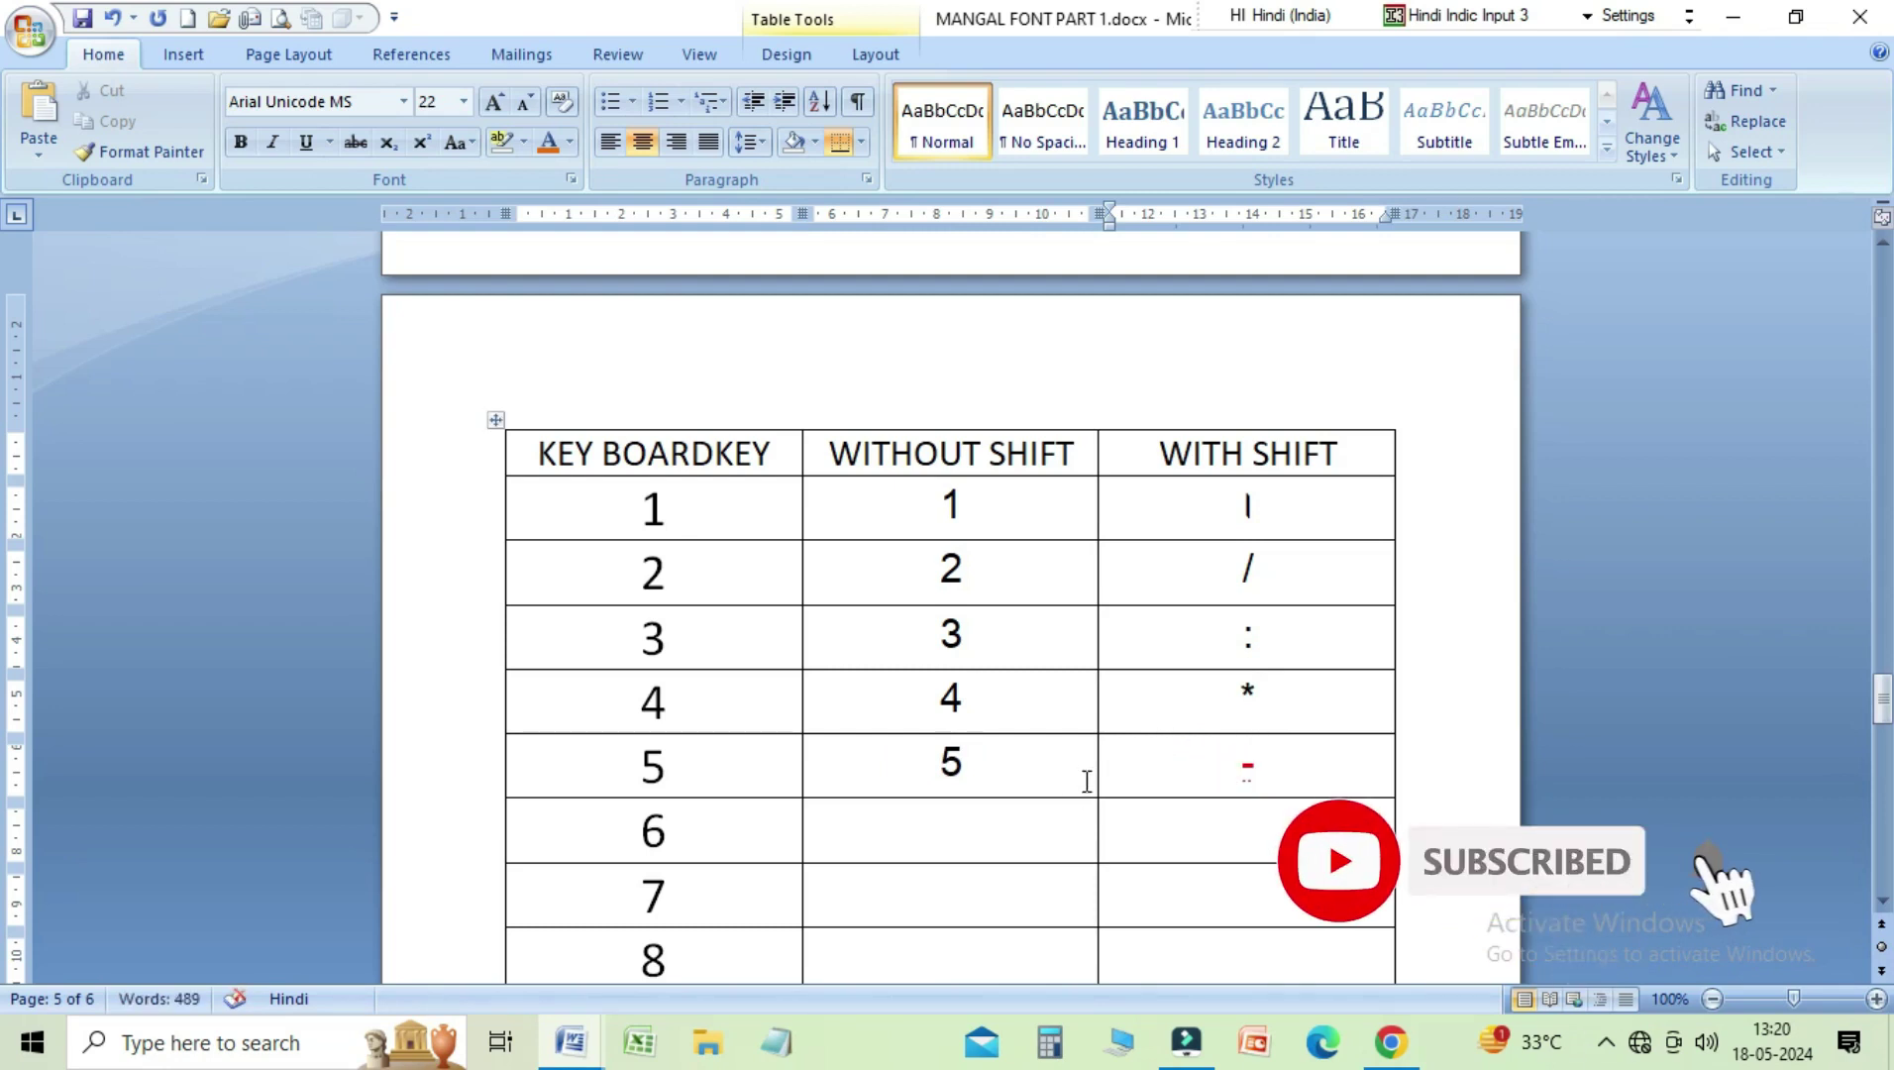
Step: Fill row 6 with 6 / ‘ and row 7 with 7 and its Shift+7 character
{"action": "left_click", "coordinate": [987, 835]}
{"action": "type", "text": "6"}
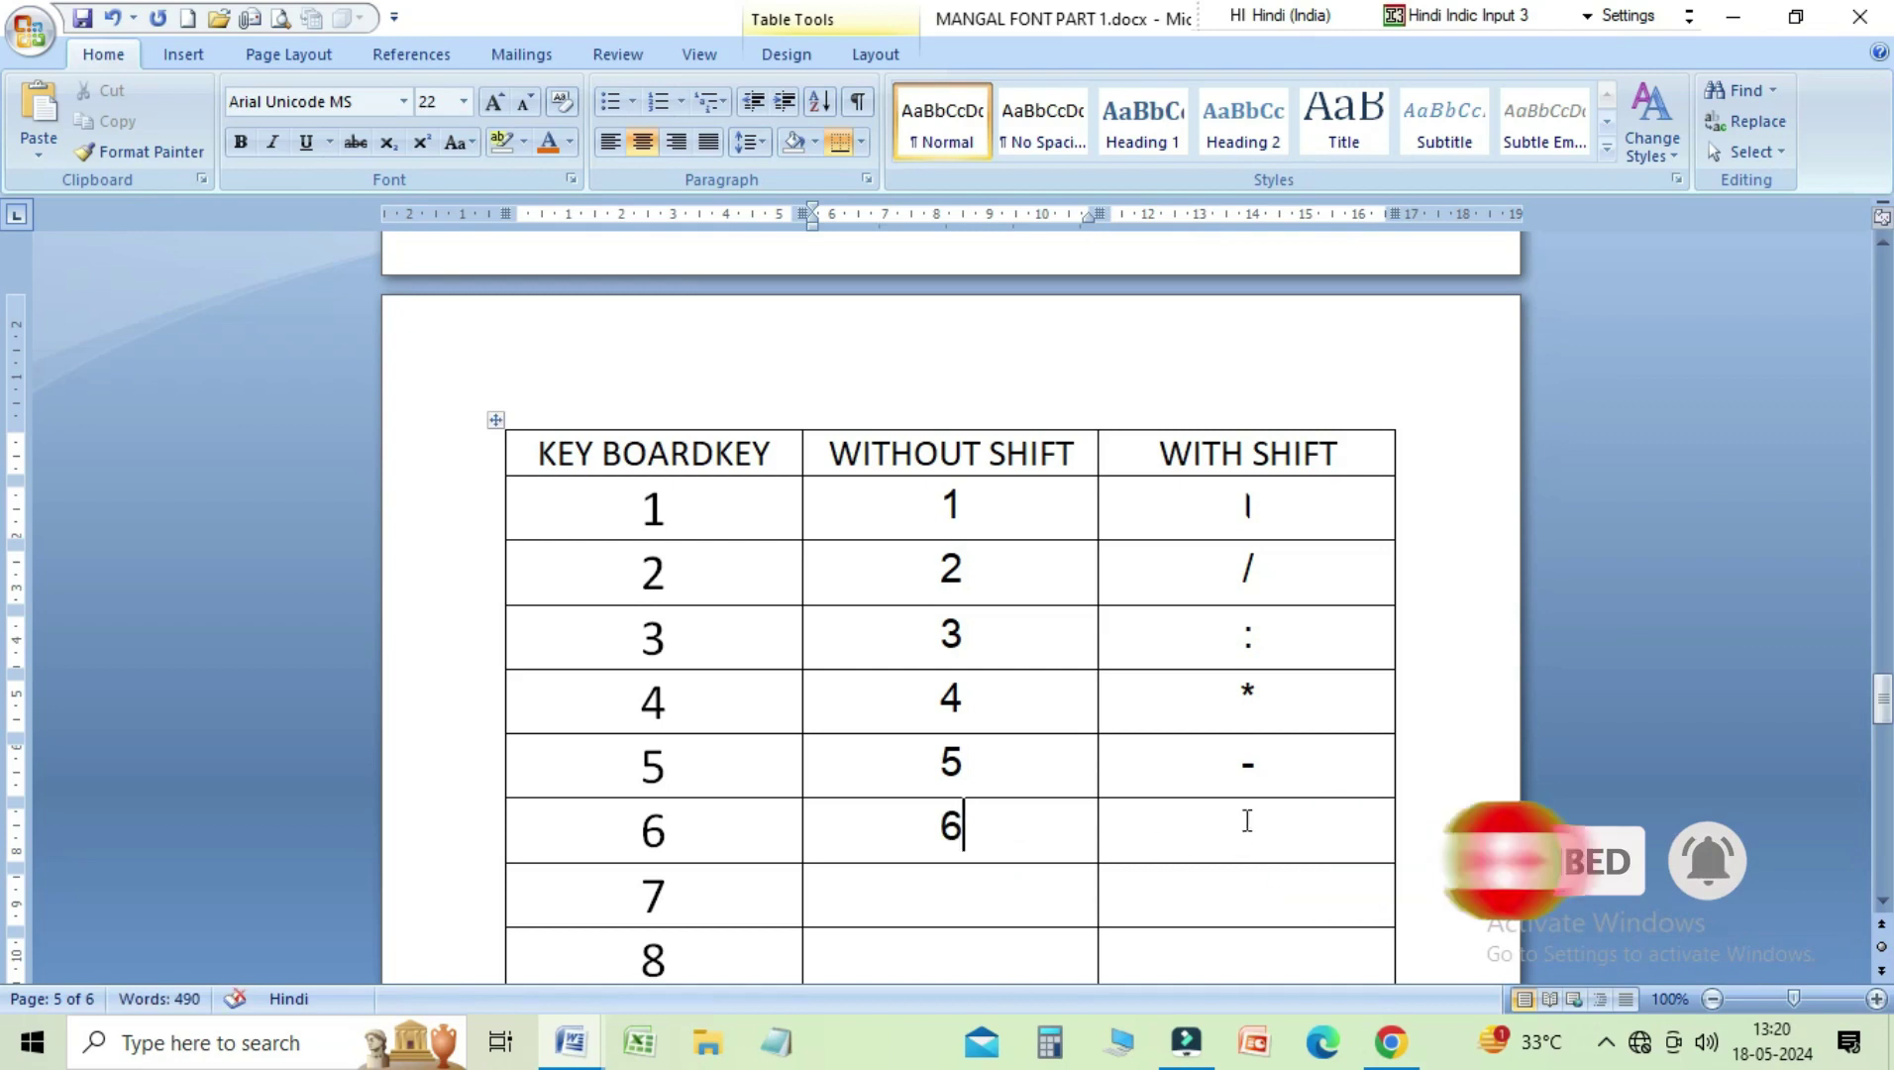
{"action": "left_click", "coordinate": [1247, 821]}
{"action": "type", "text": "‘"}
{"action": "left_click", "coordinate": [972, 871]}
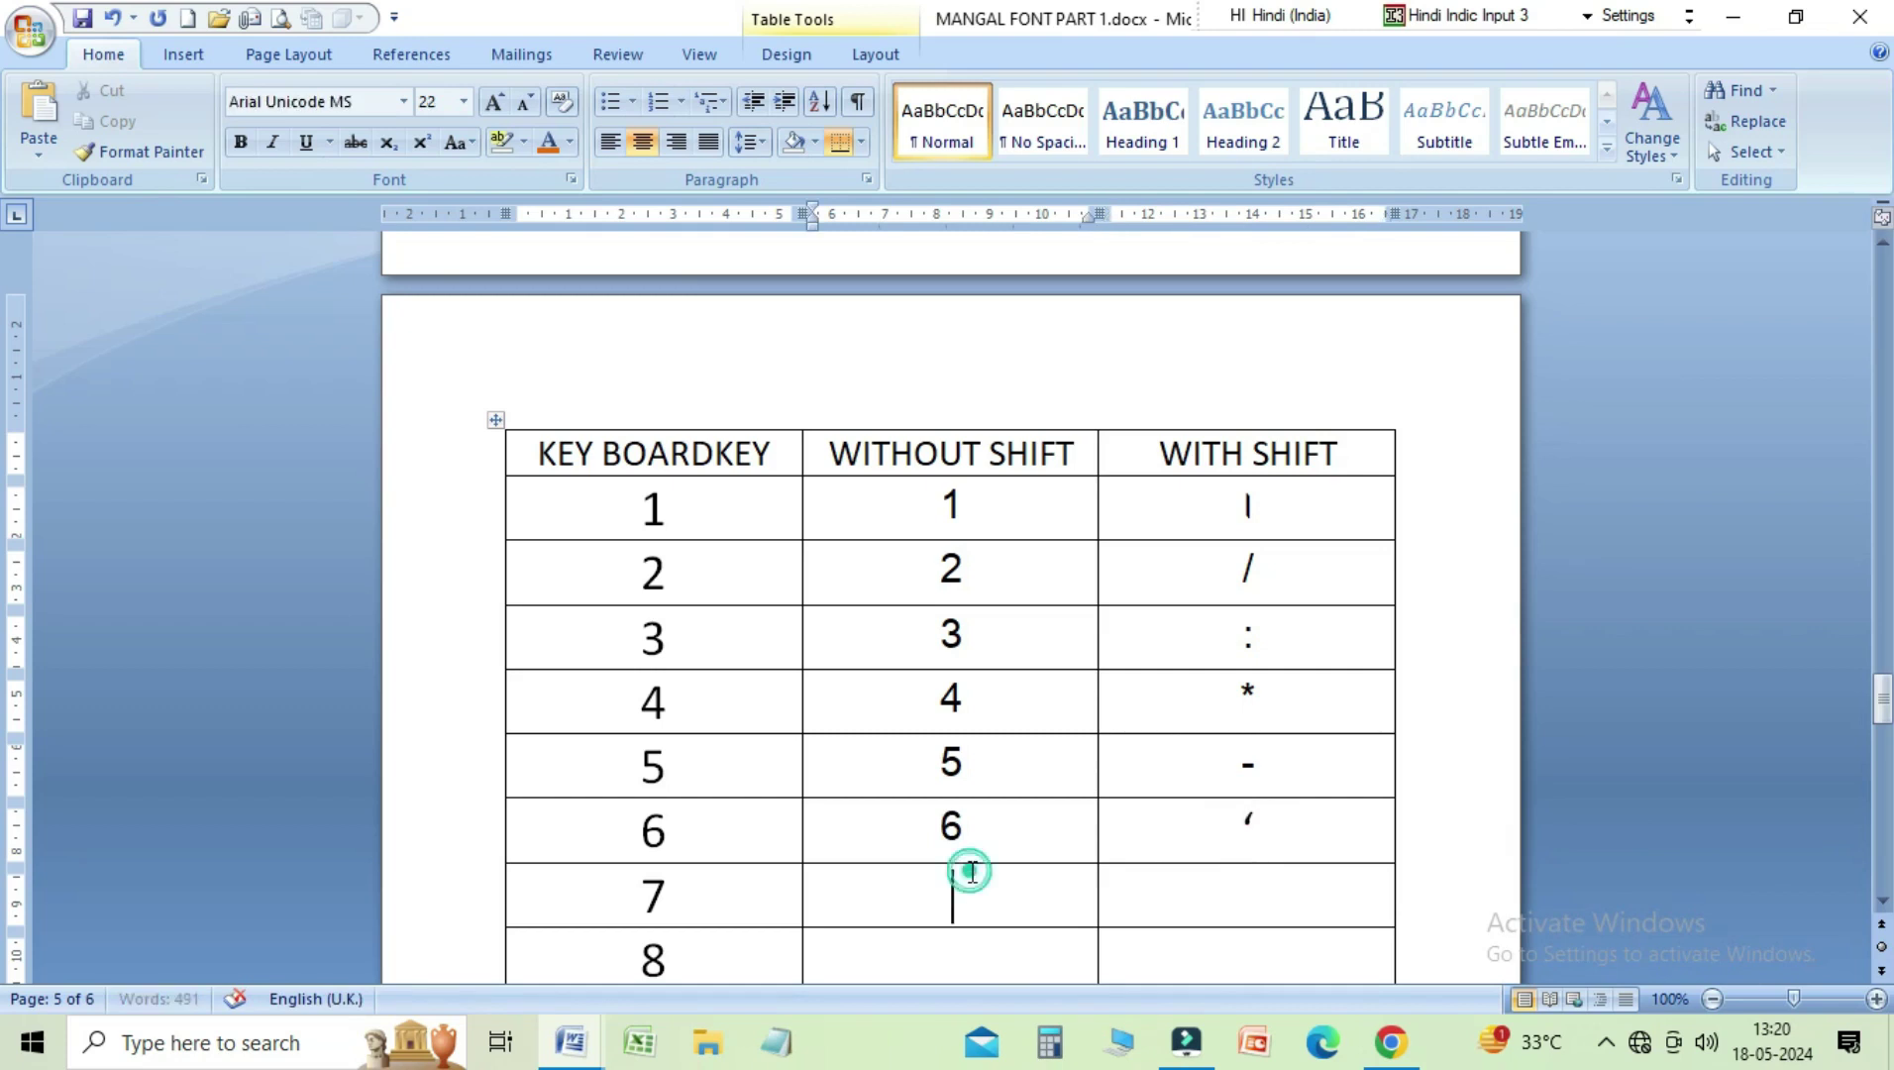
{"action": "type", "text": "7"}
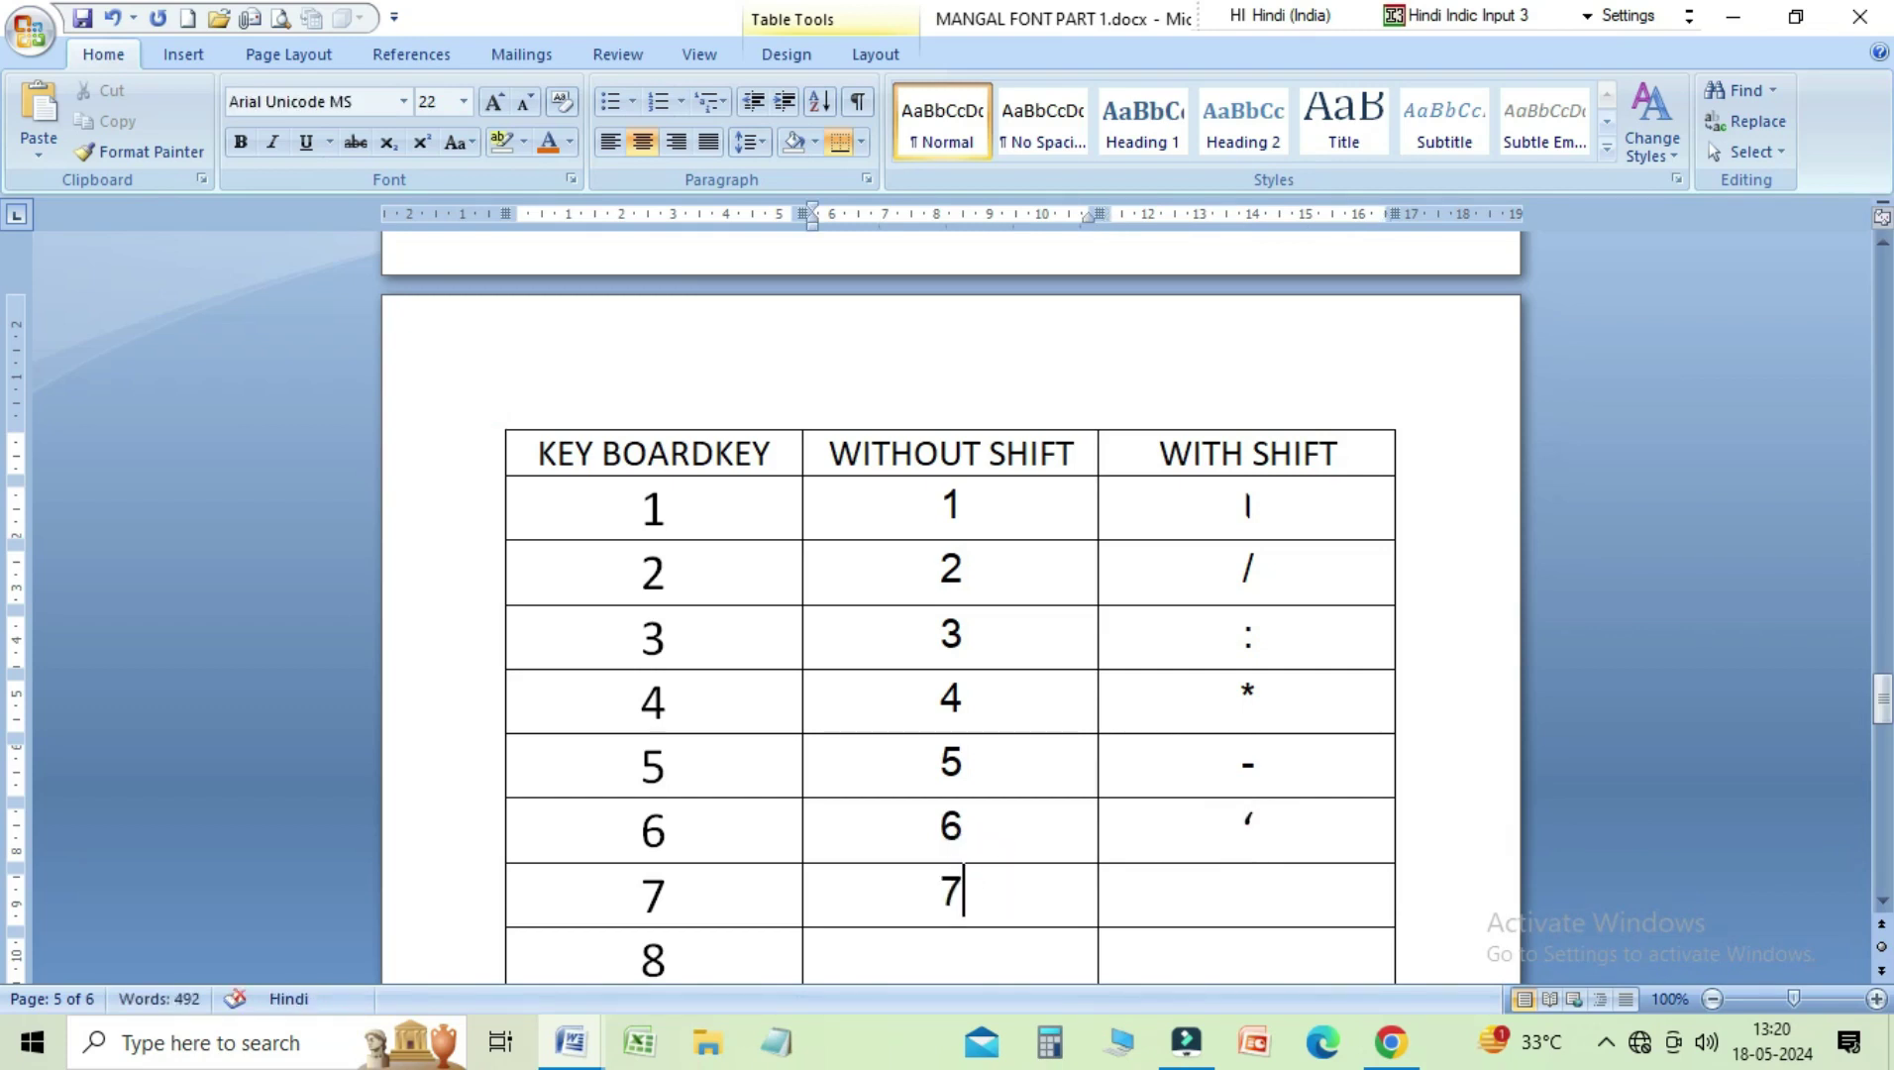
{"action": "left_click", "coordinate": [1248, 897]}
{"action": "key", "text": "shift+7"}
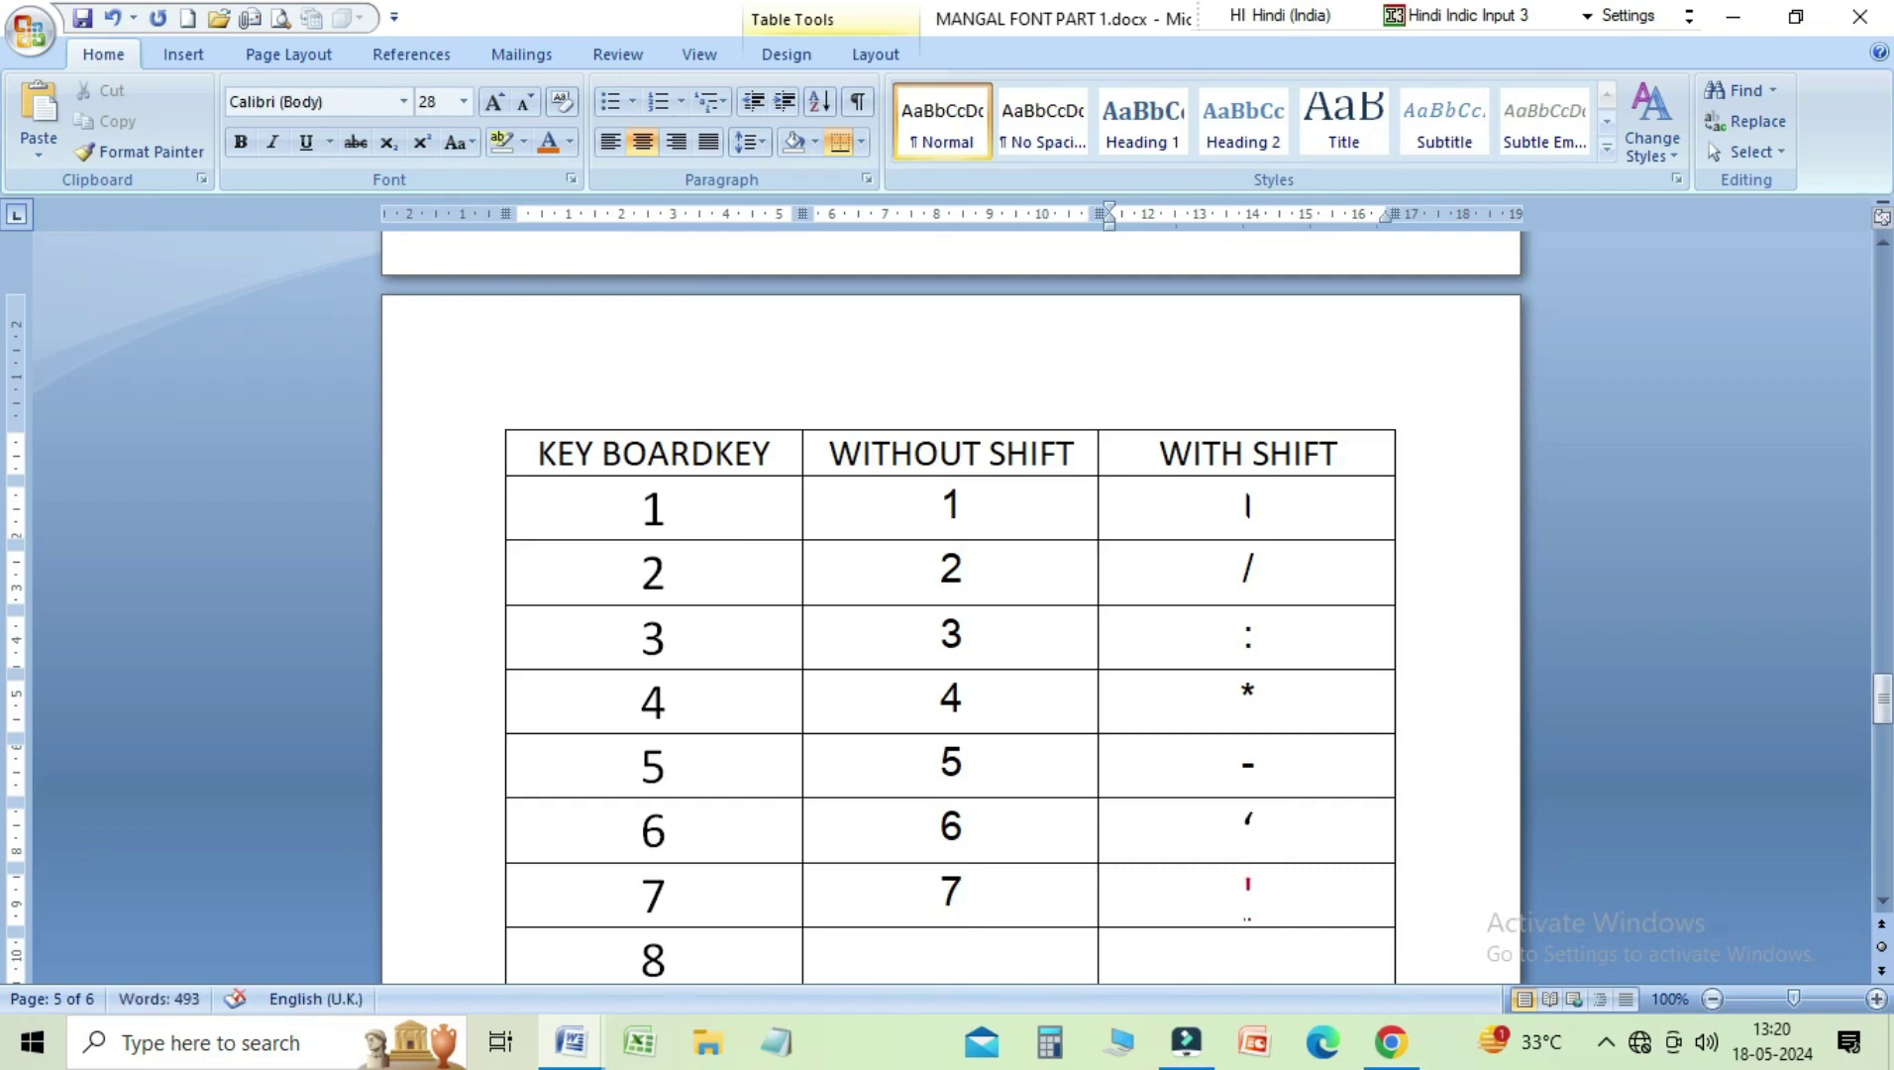
{"action": "left_click", "coordinate": [1882, 901]}
{"action": "left_click", "coordinate": [1882, 901]}
{"action": "left_click", "coordinate": [1883, 901]}
{"action": "left_click", "coordinate": [1882, 900]}
{"action": "left_click", "coordinate": [1882, 901]}
Step: Fill rows 8, 9 and 0 with 8 / द्ध, 9 / त्र and 0 / ऋ
{"action": "left_click", "coordinate": [985, 712]}
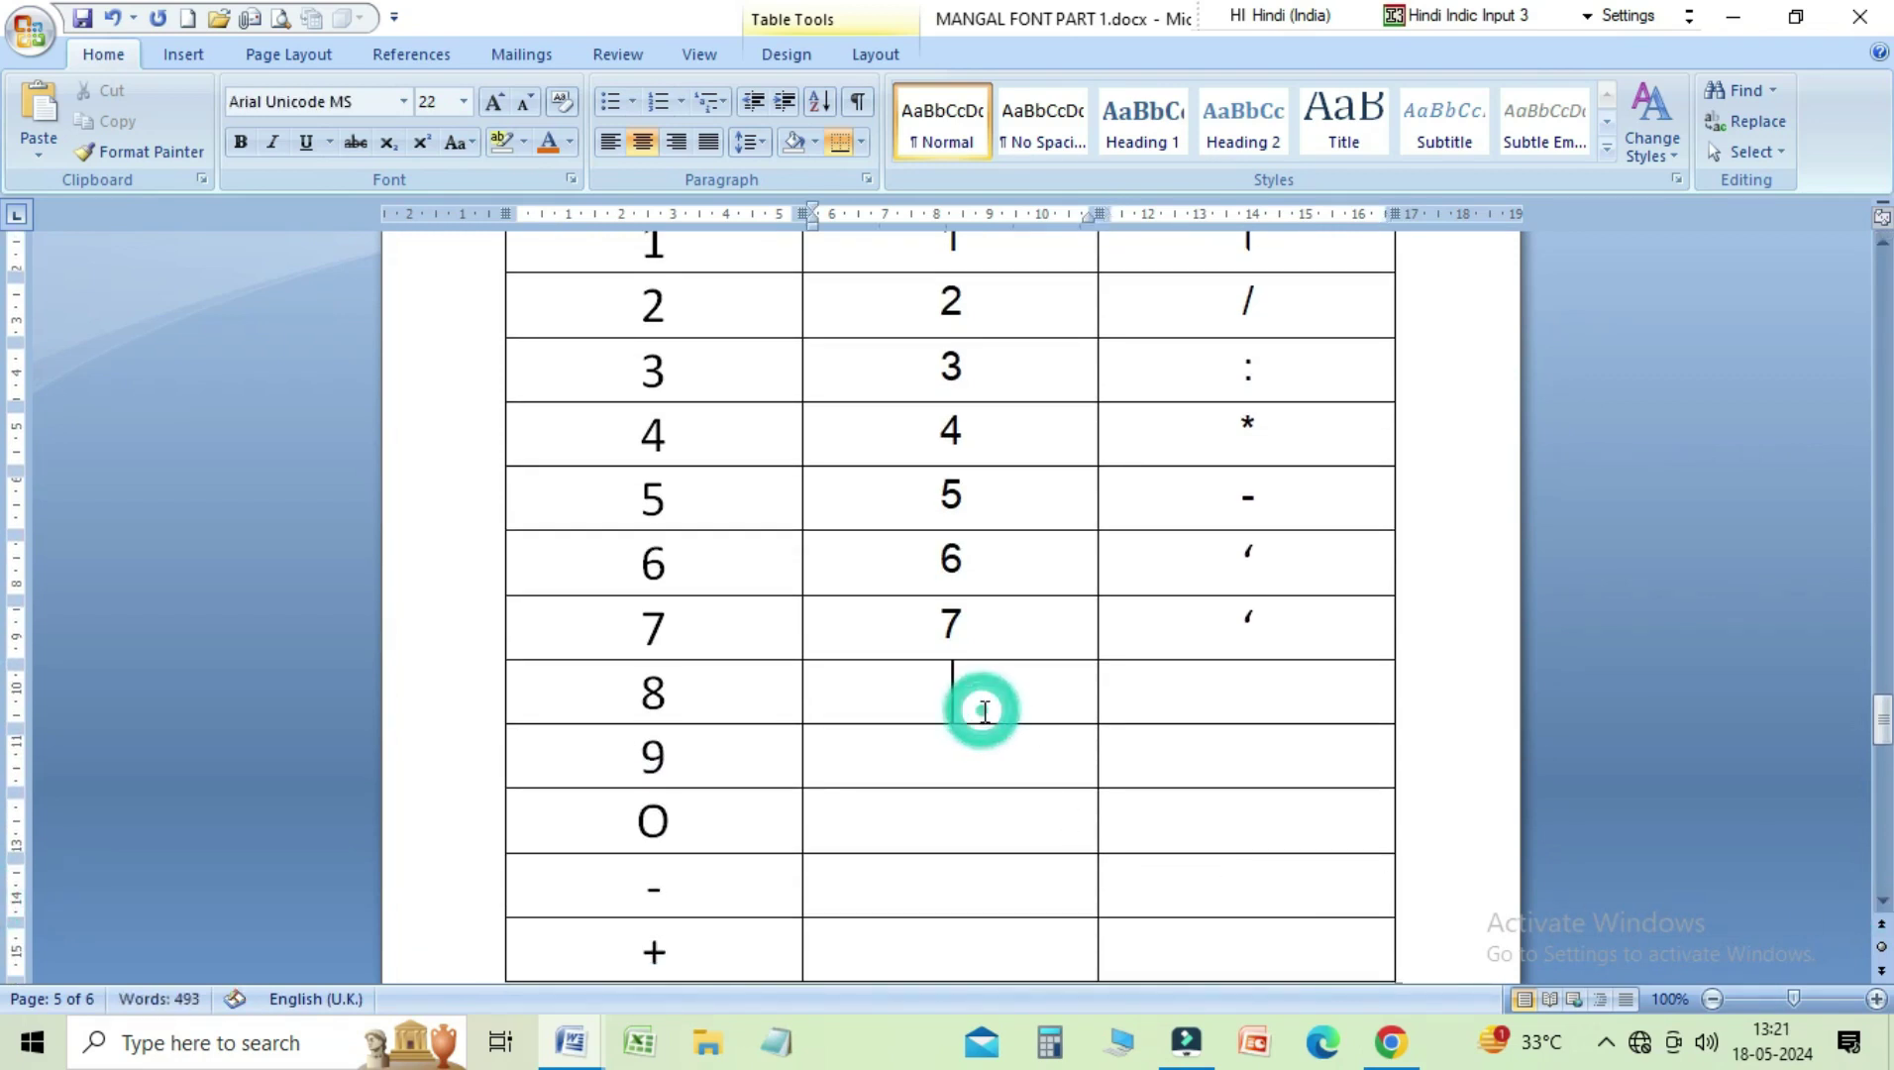
{"action": "type", "text": "8"}
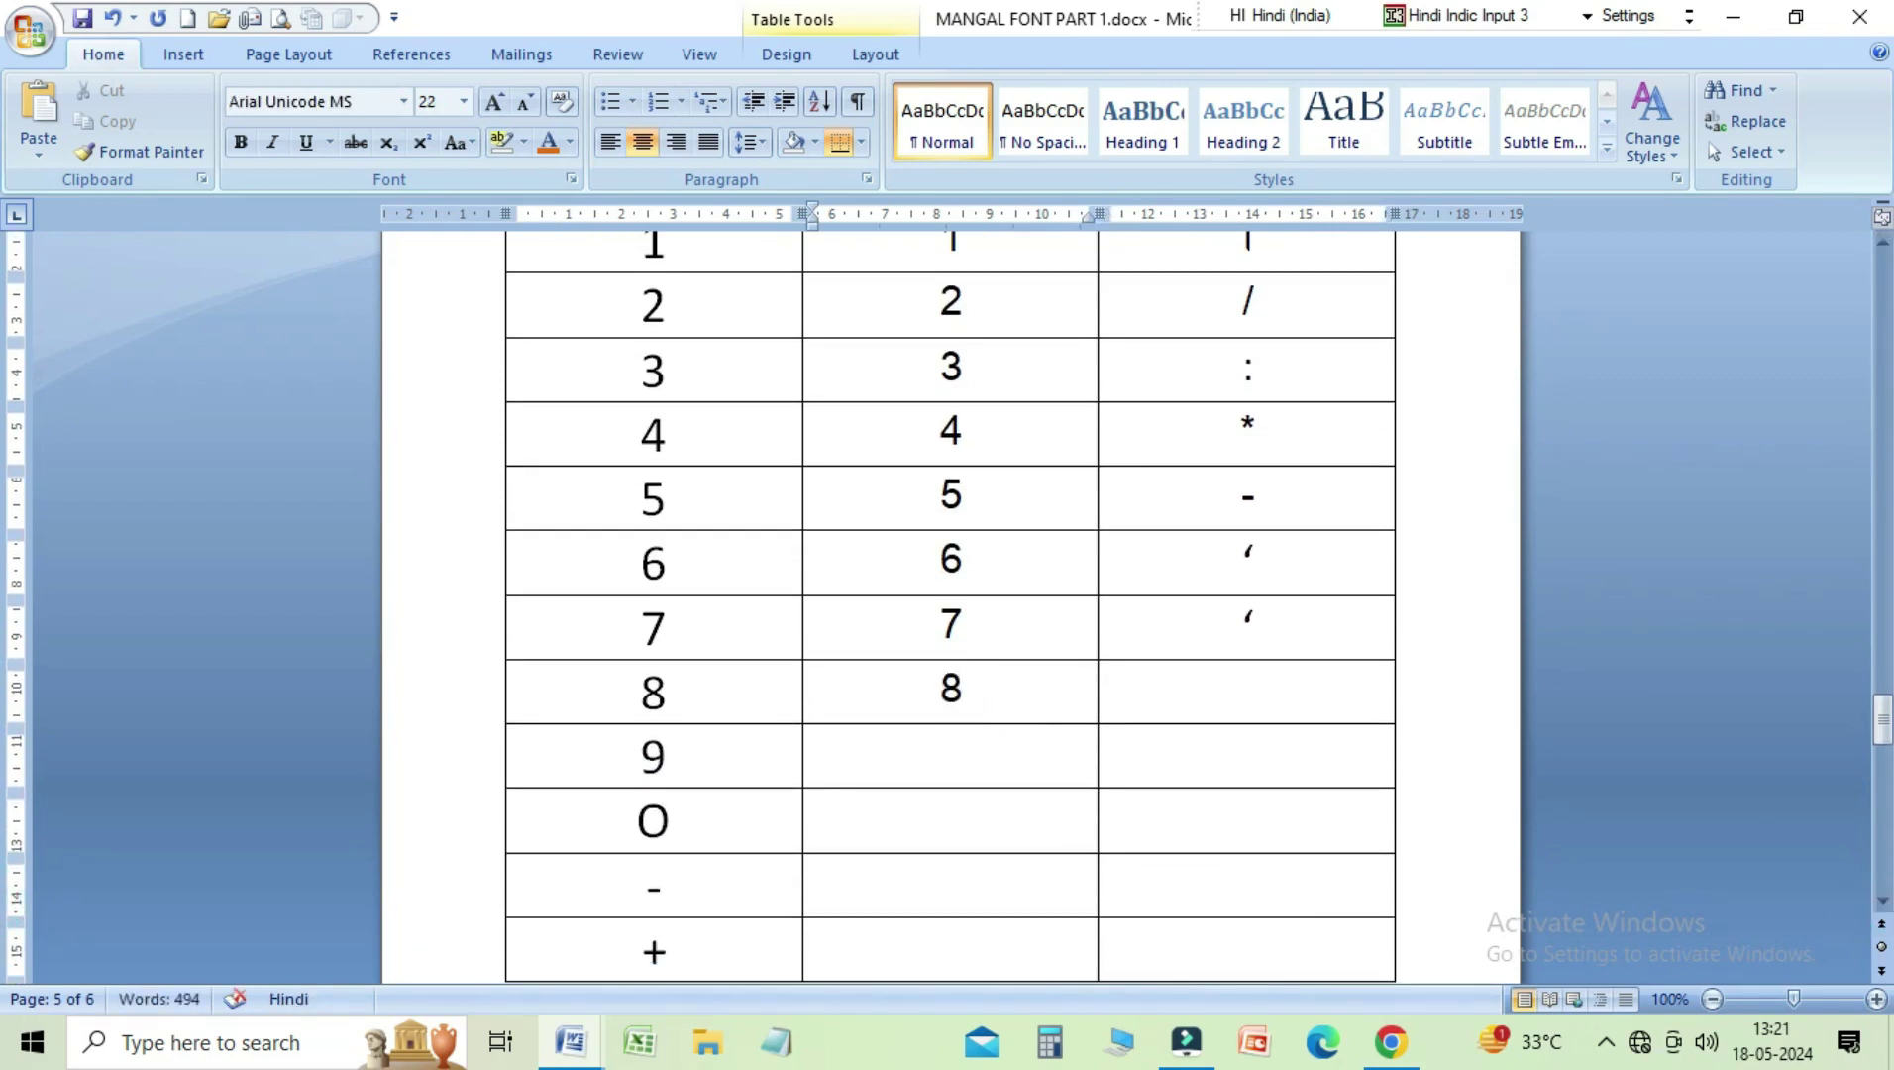
{"action": "left_click", "coordinate": [1261, 684]}
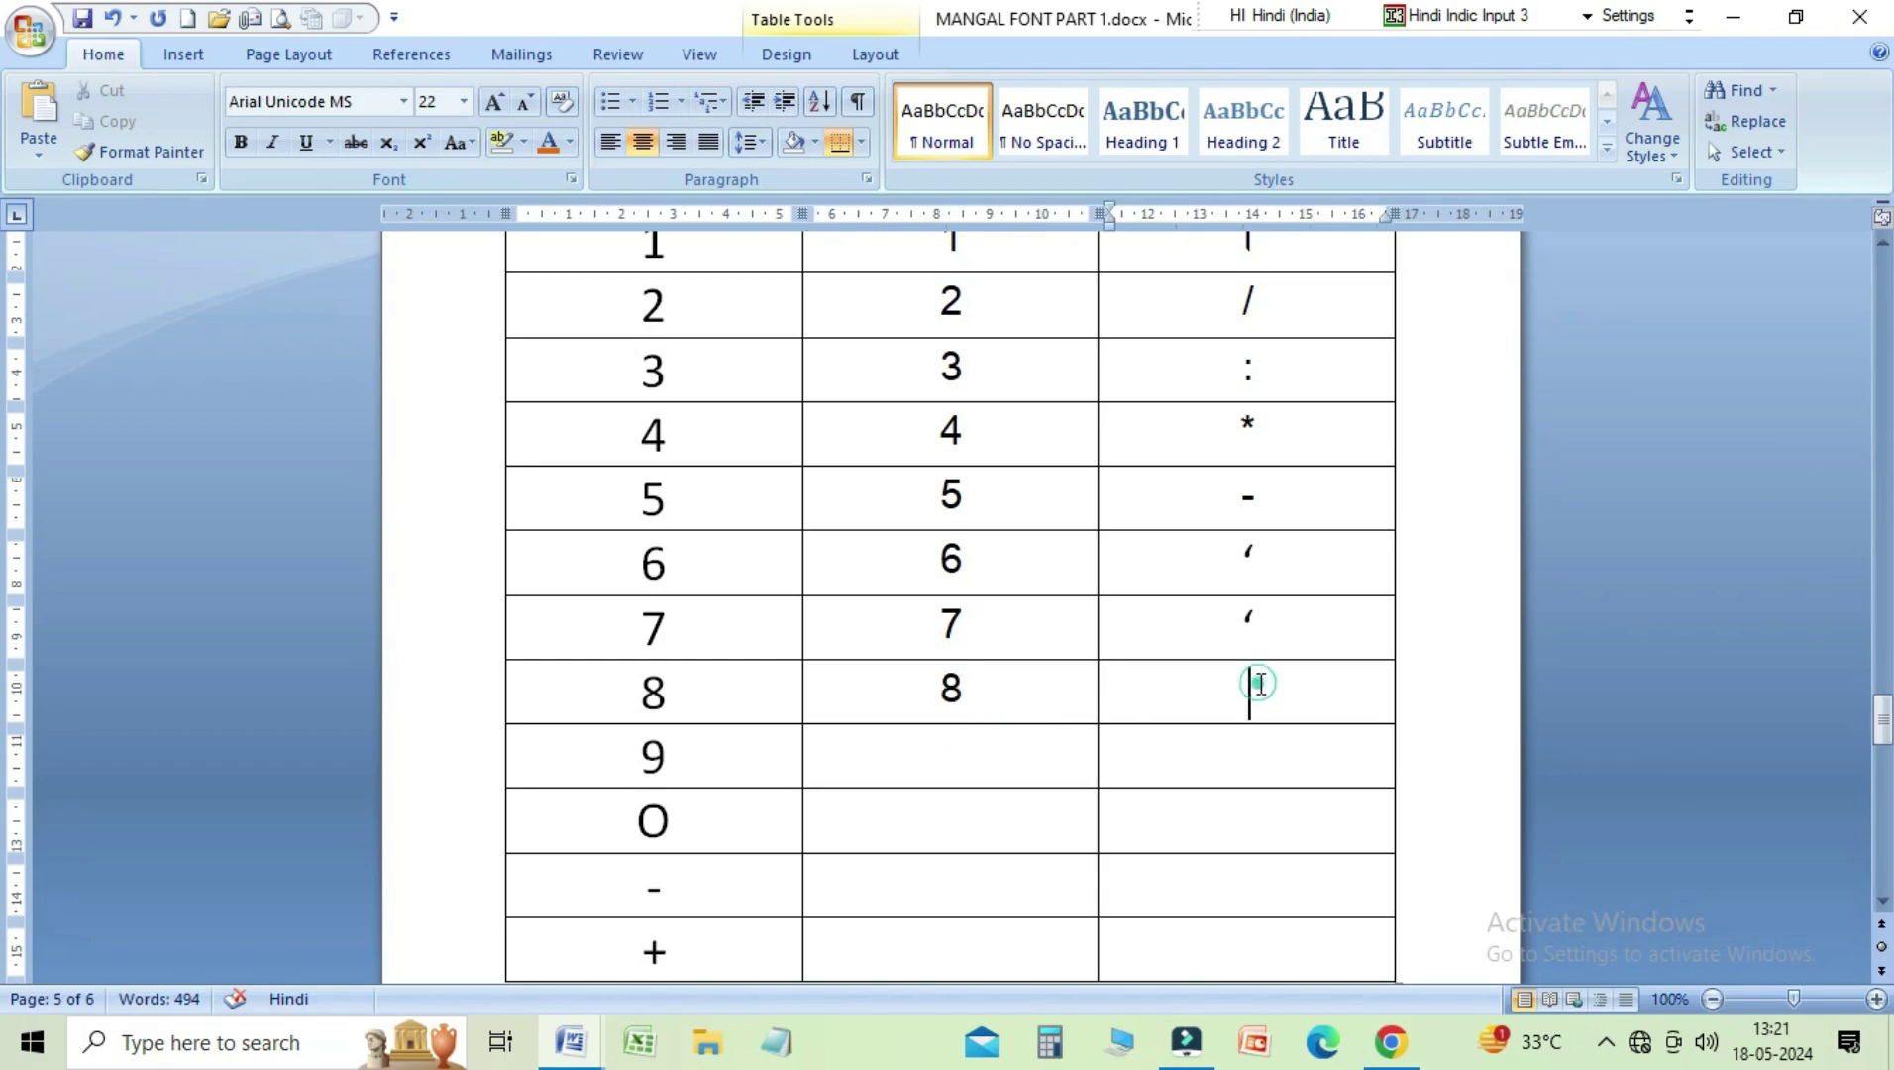
{"action": "type", "text": "द्ध"}
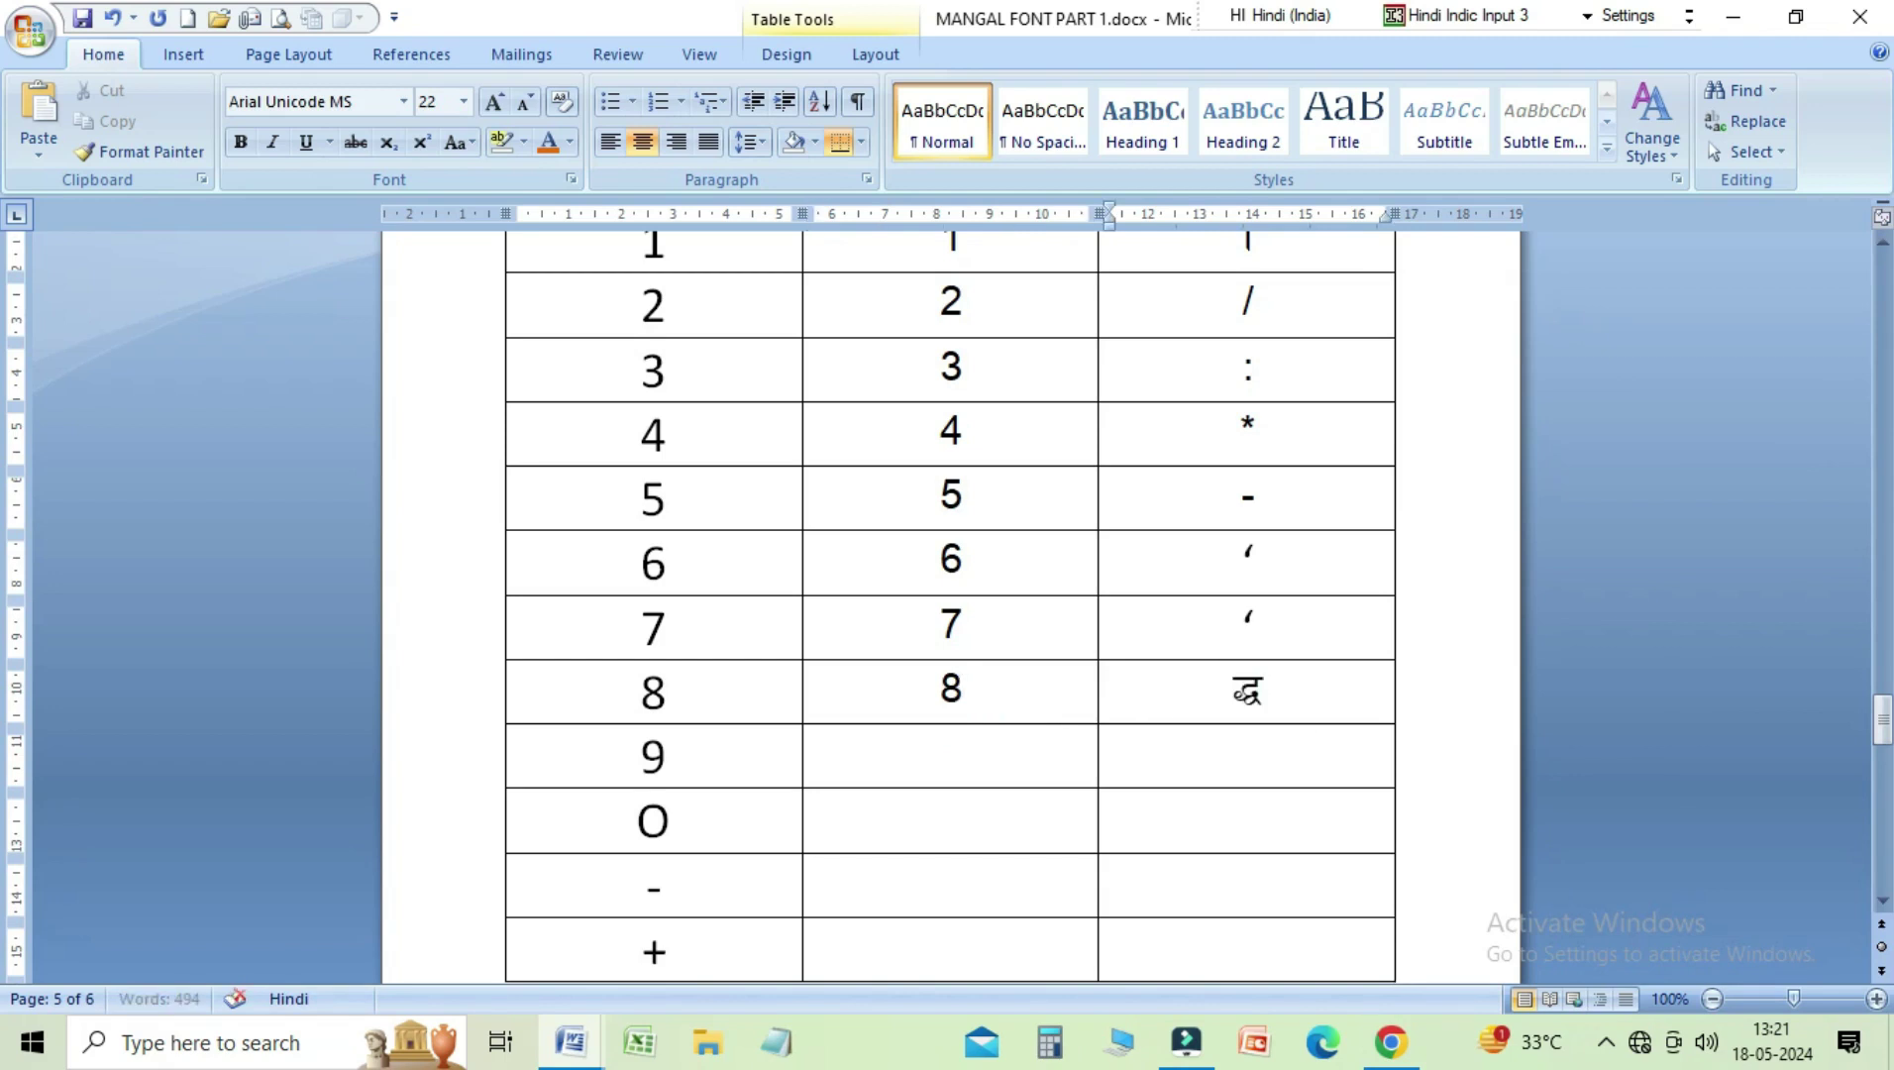
{"action": "left_click", "coordinate": [949, 750]}
{"action": "type", "text": "9"}
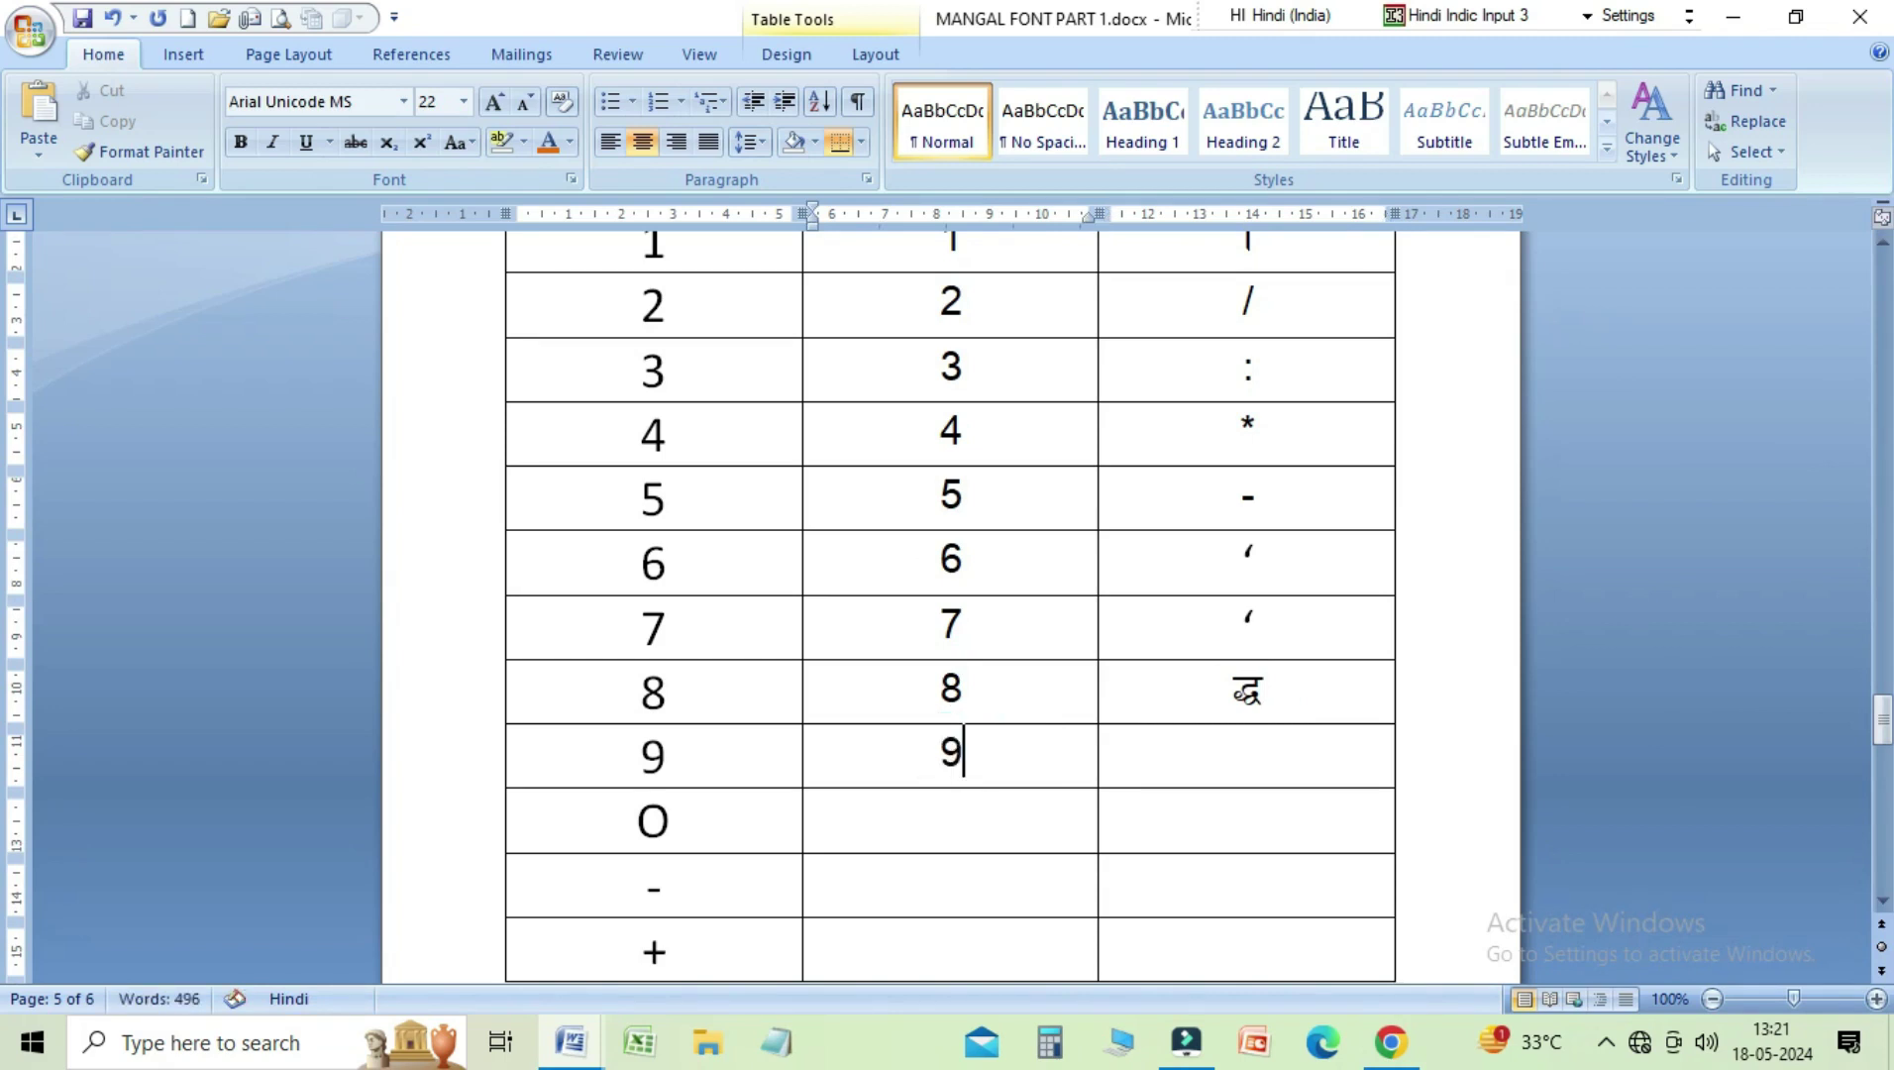
{"action": "left_click", "coordinate": [1246, 754]}
{"action": "type", "text": "त्र"}
{"action": "left_click", "coordinate": [952, 822]}
{"action": "type", "text": "0"}
{"action": "left_click", "coordinate": [1243, 804]}
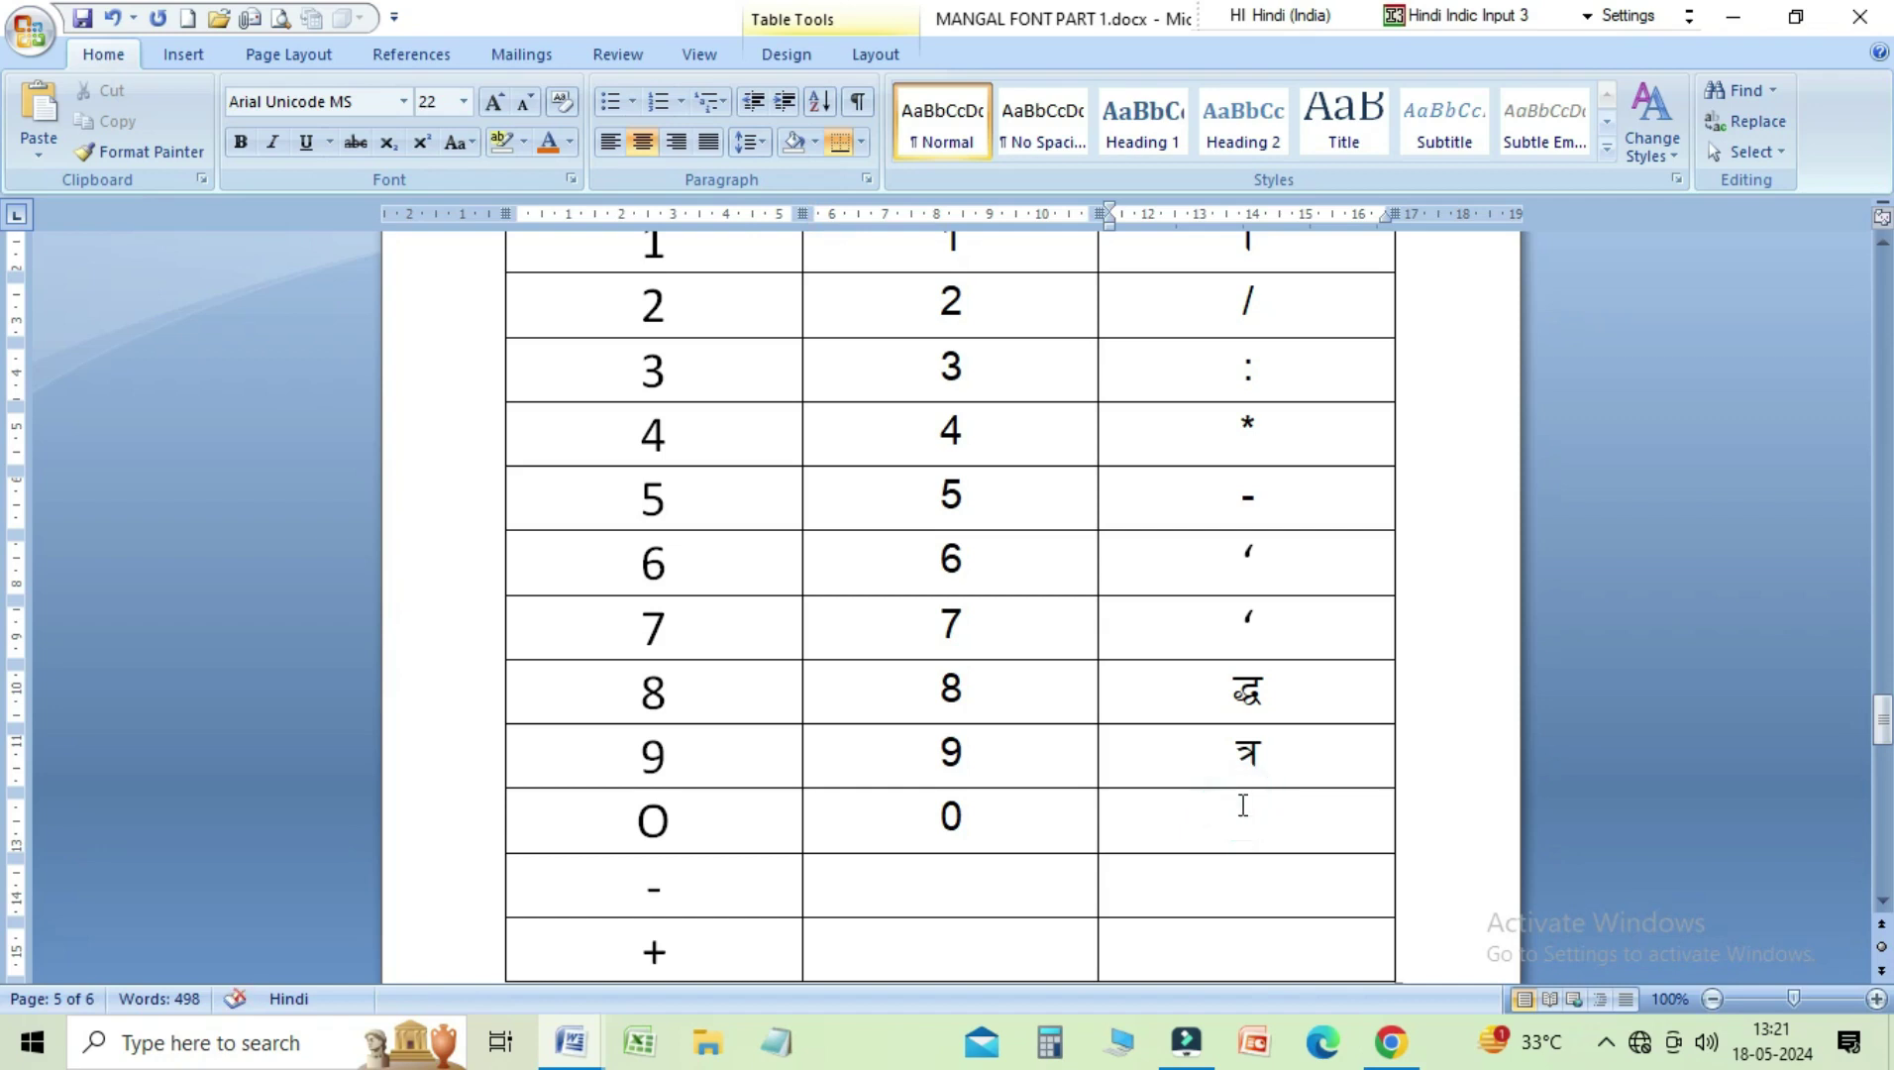
{"action": "type", "text": "ऋ"}
Step: Fill the - row with ; / . and the + row with ु / ्
{"action": "left_click", "coordinate": [867, 878]}
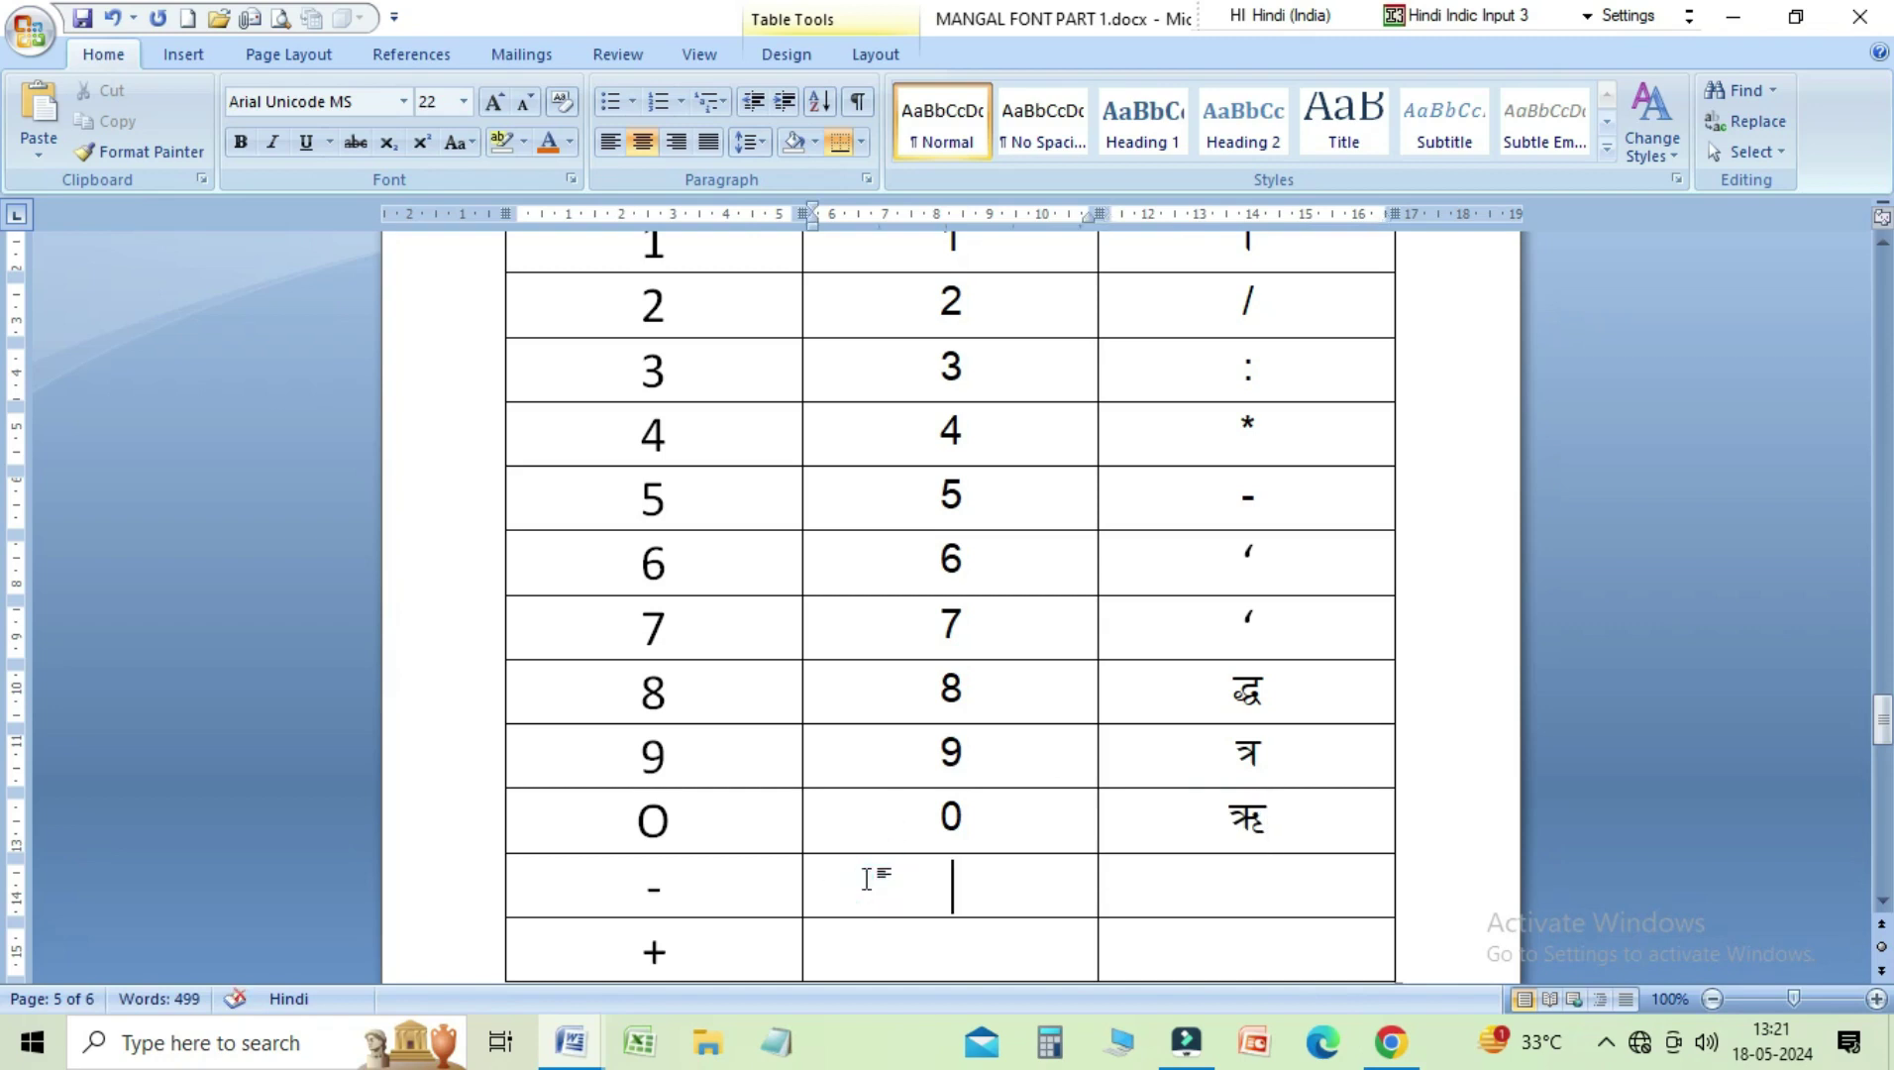
{"action": "type", "text": ";"}
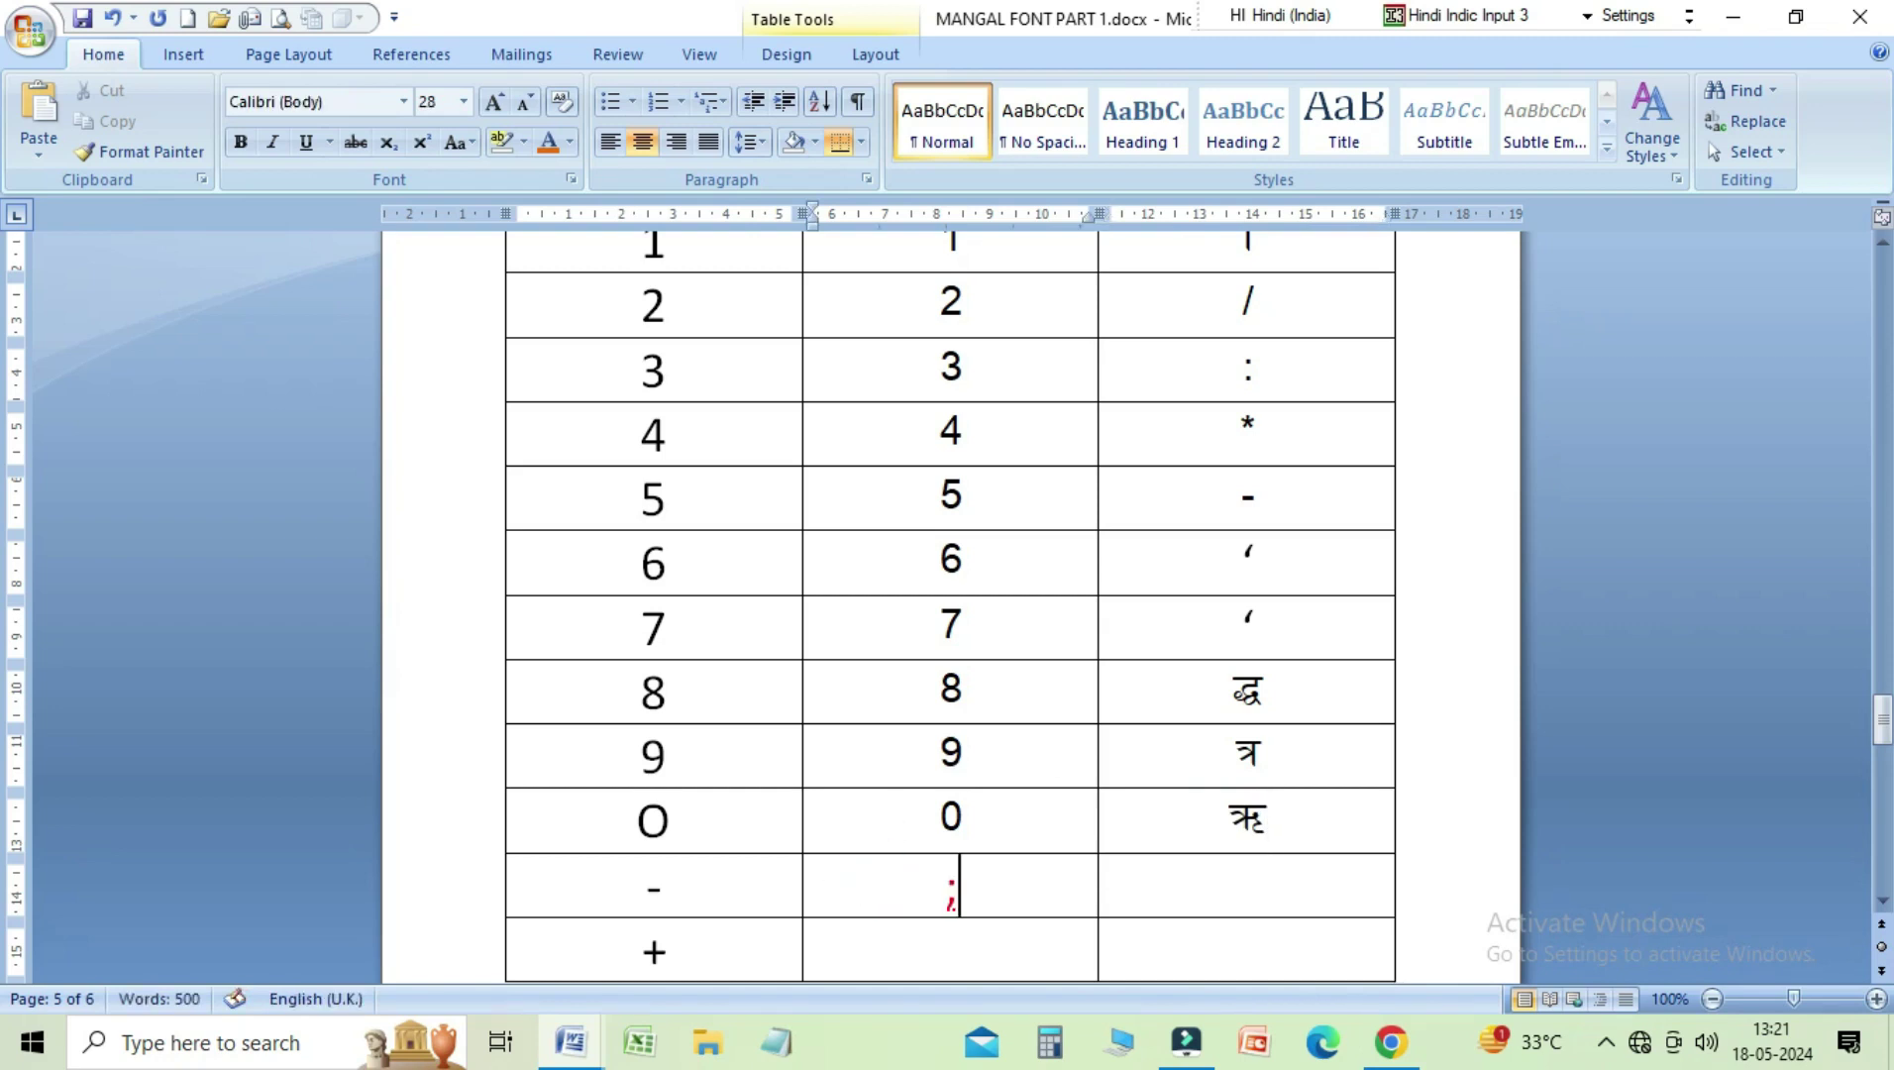
{"action": "left_click", "coordinate": [1193, 890]}
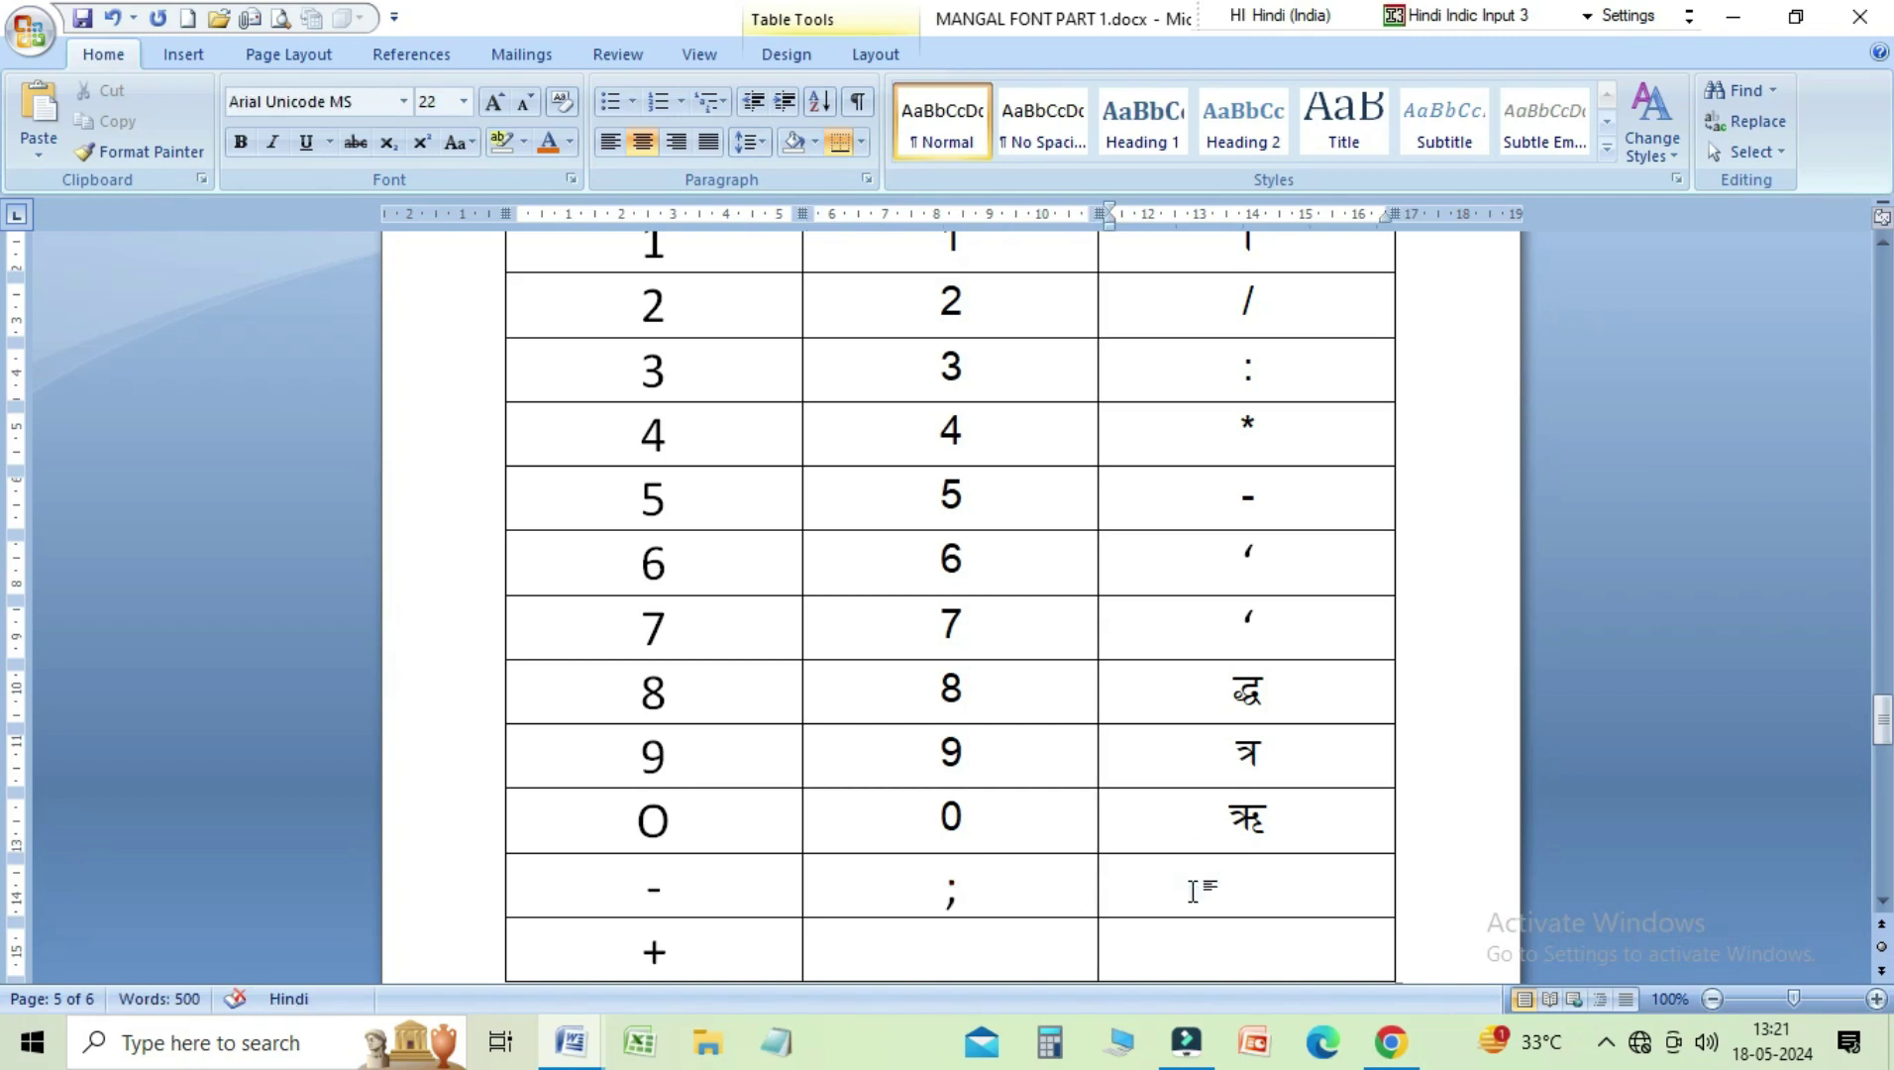
{"action": "type", "text": "."}
{"action": "left_click", "coordinate": [1882, 902]}
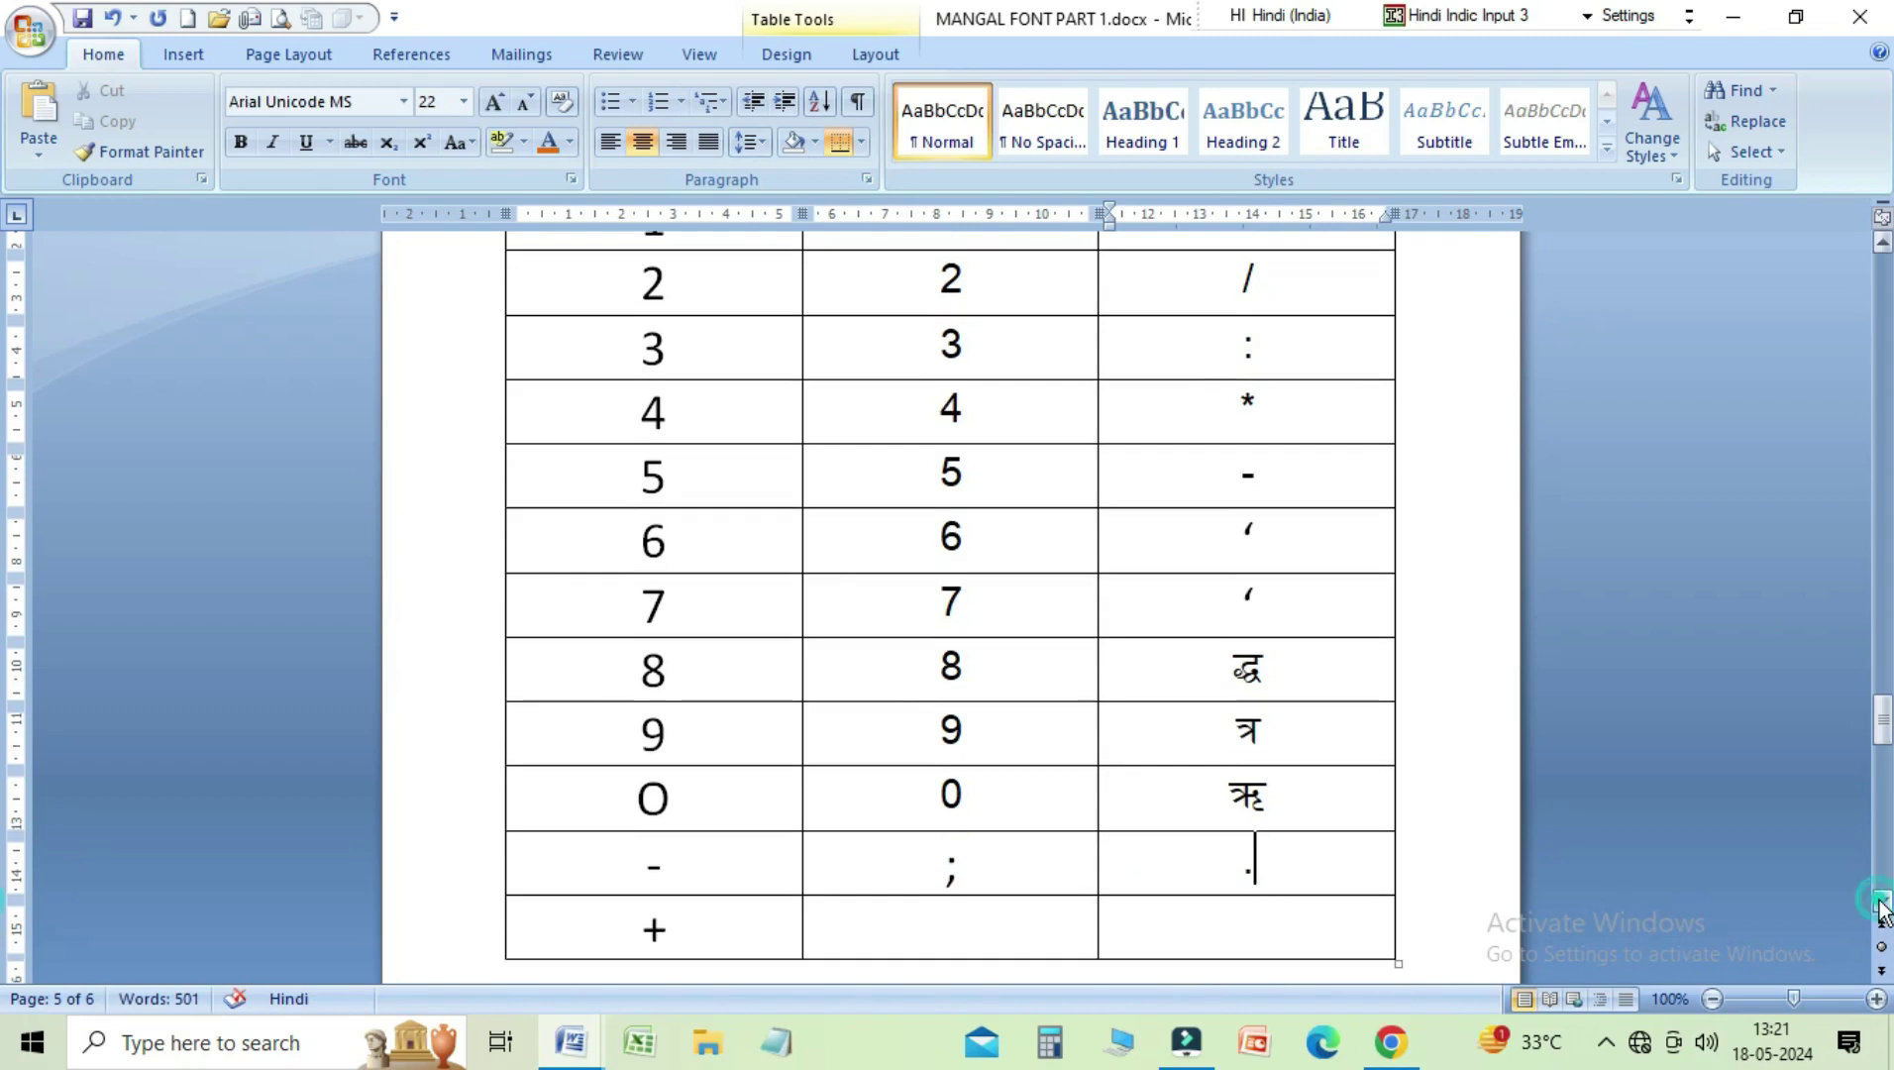
{"action": "left_click", "coordinate": [986, 885]}
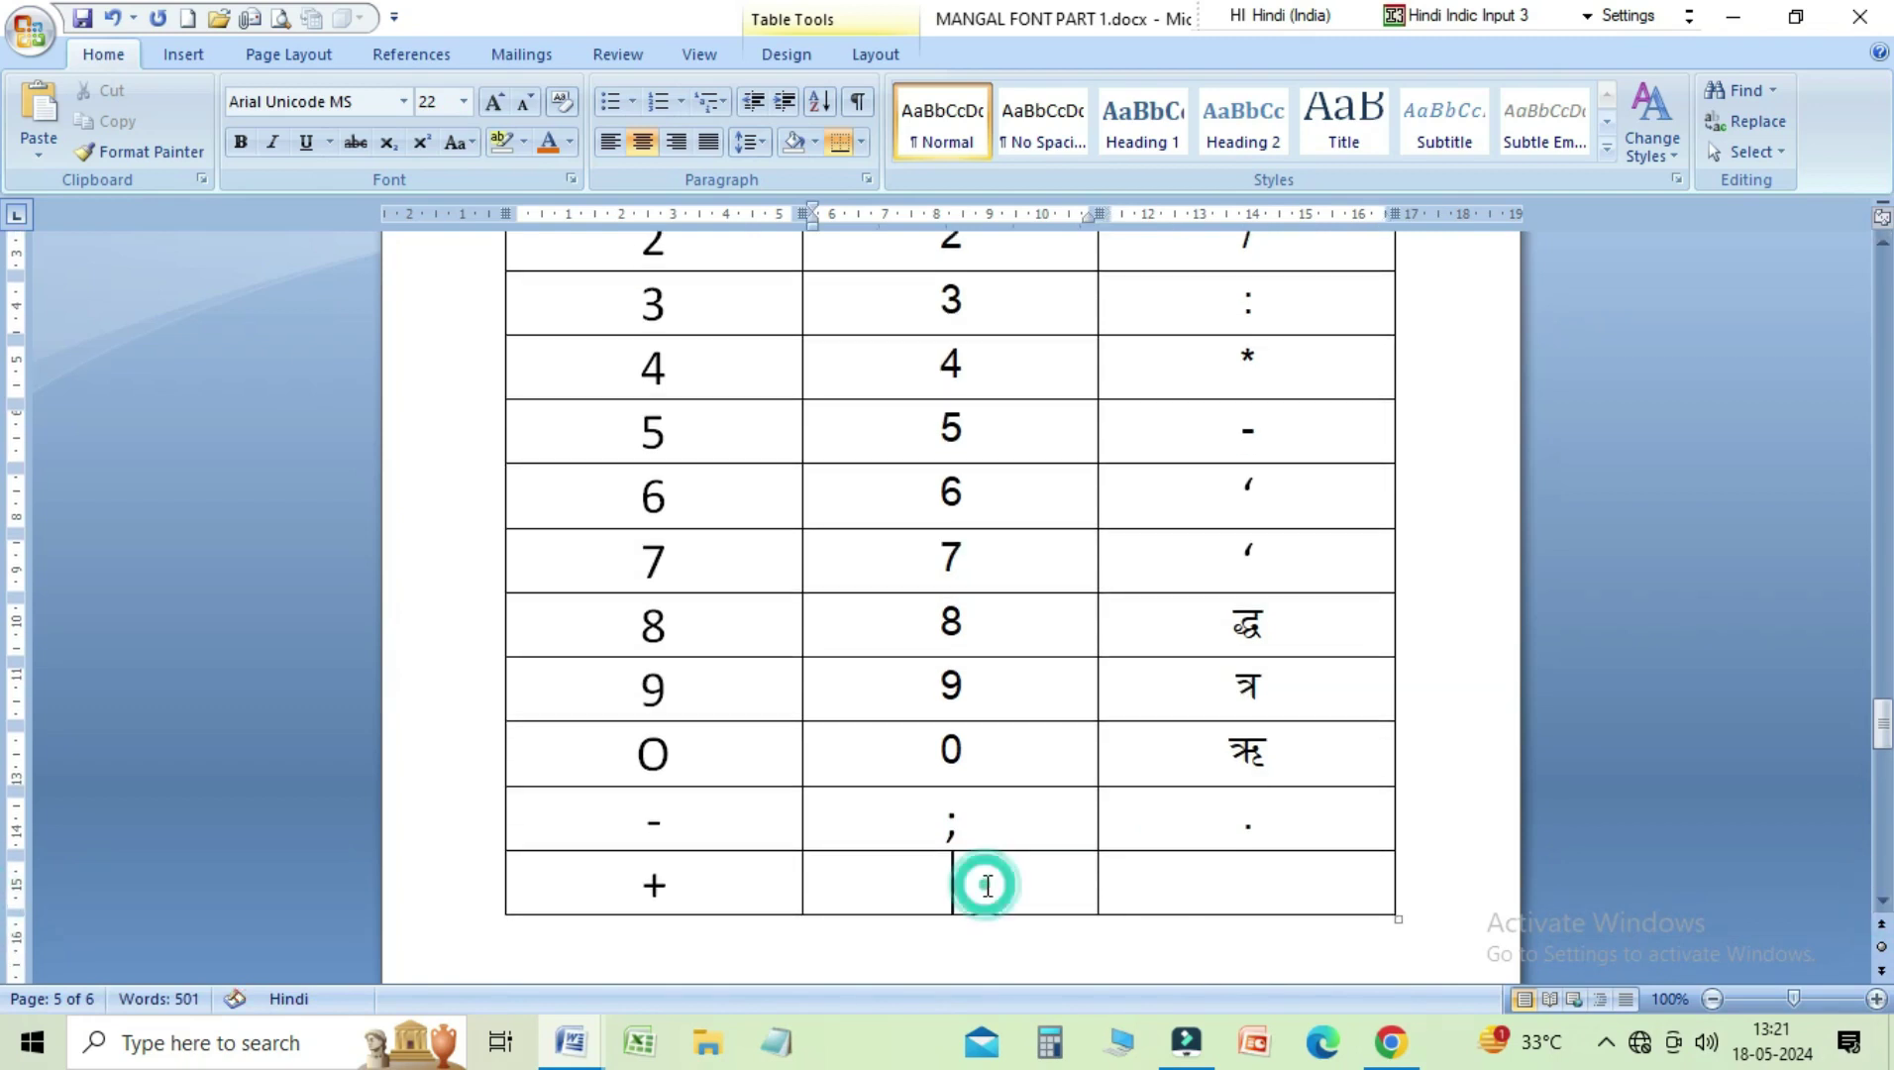
{"action": "type", "text": "ु"}
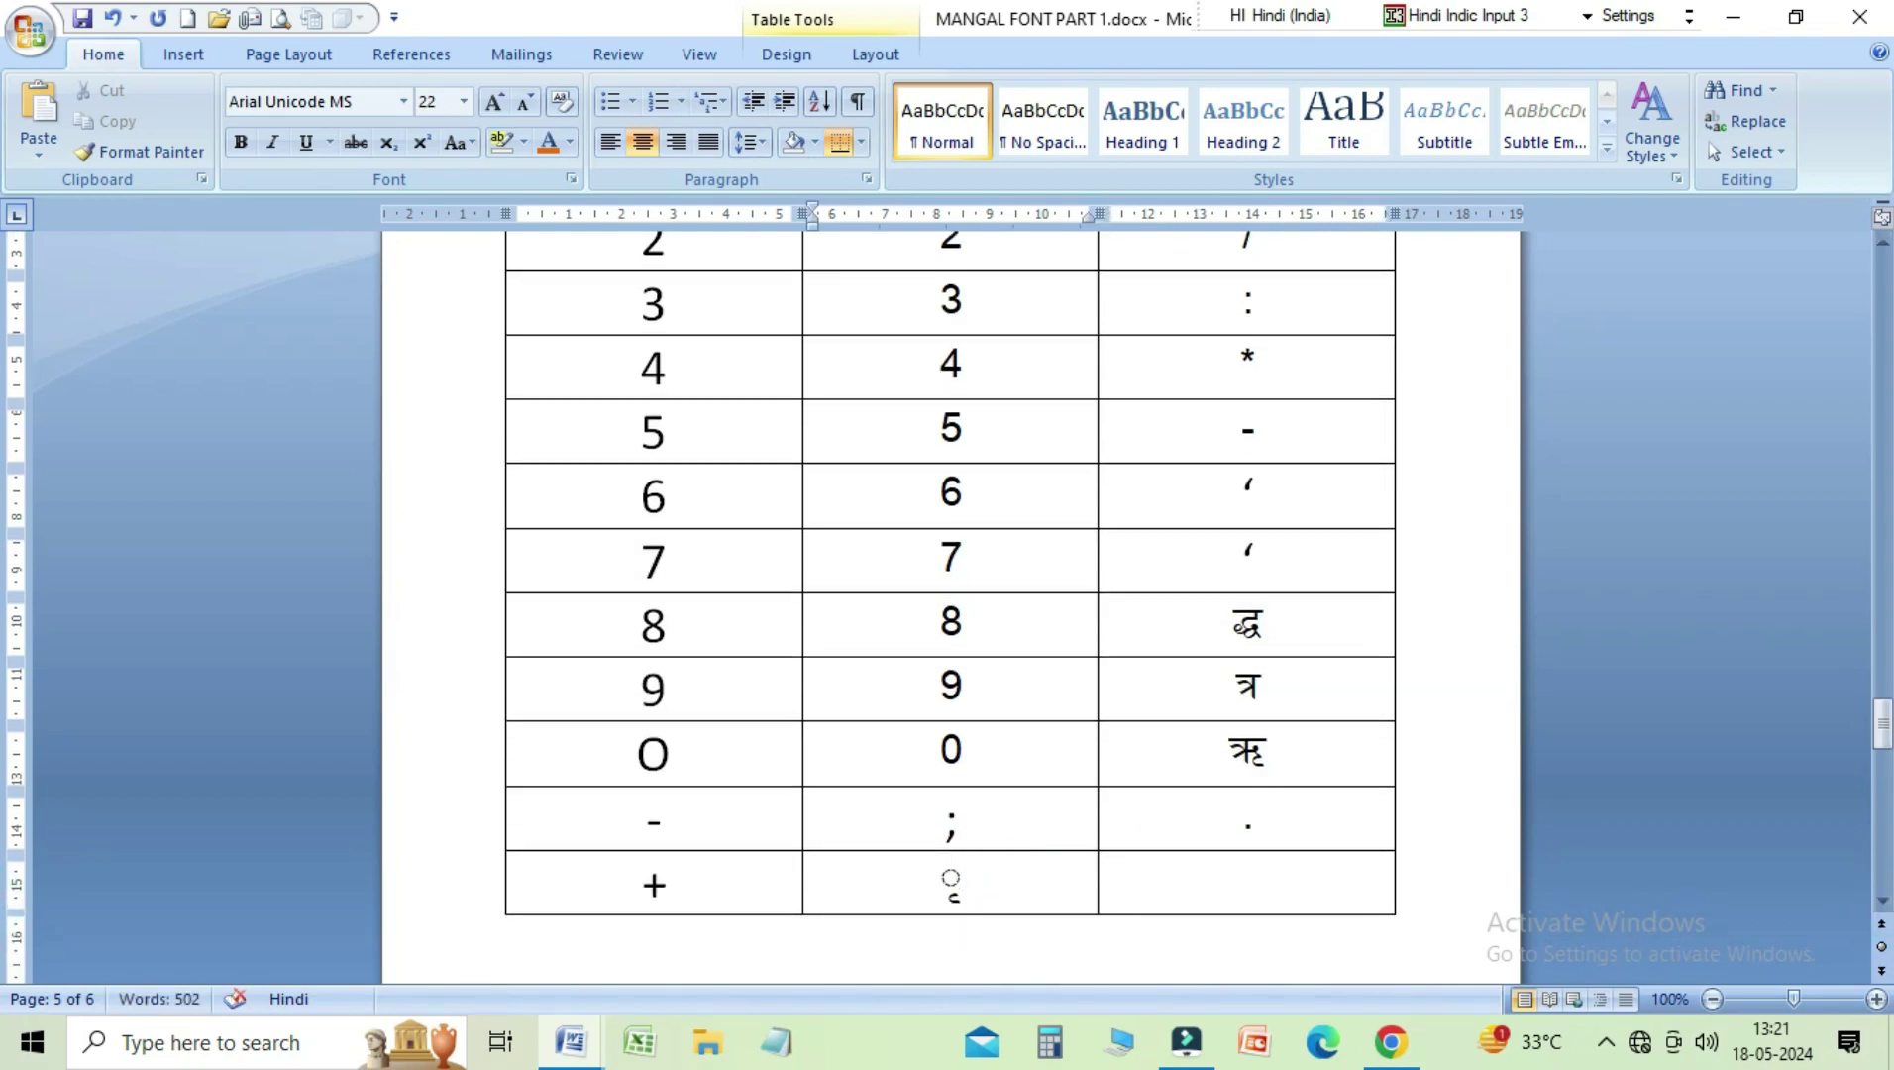
{"action": "left_click", "coordinate": [1248, 884]}
{"action": "type", "text": "्"}
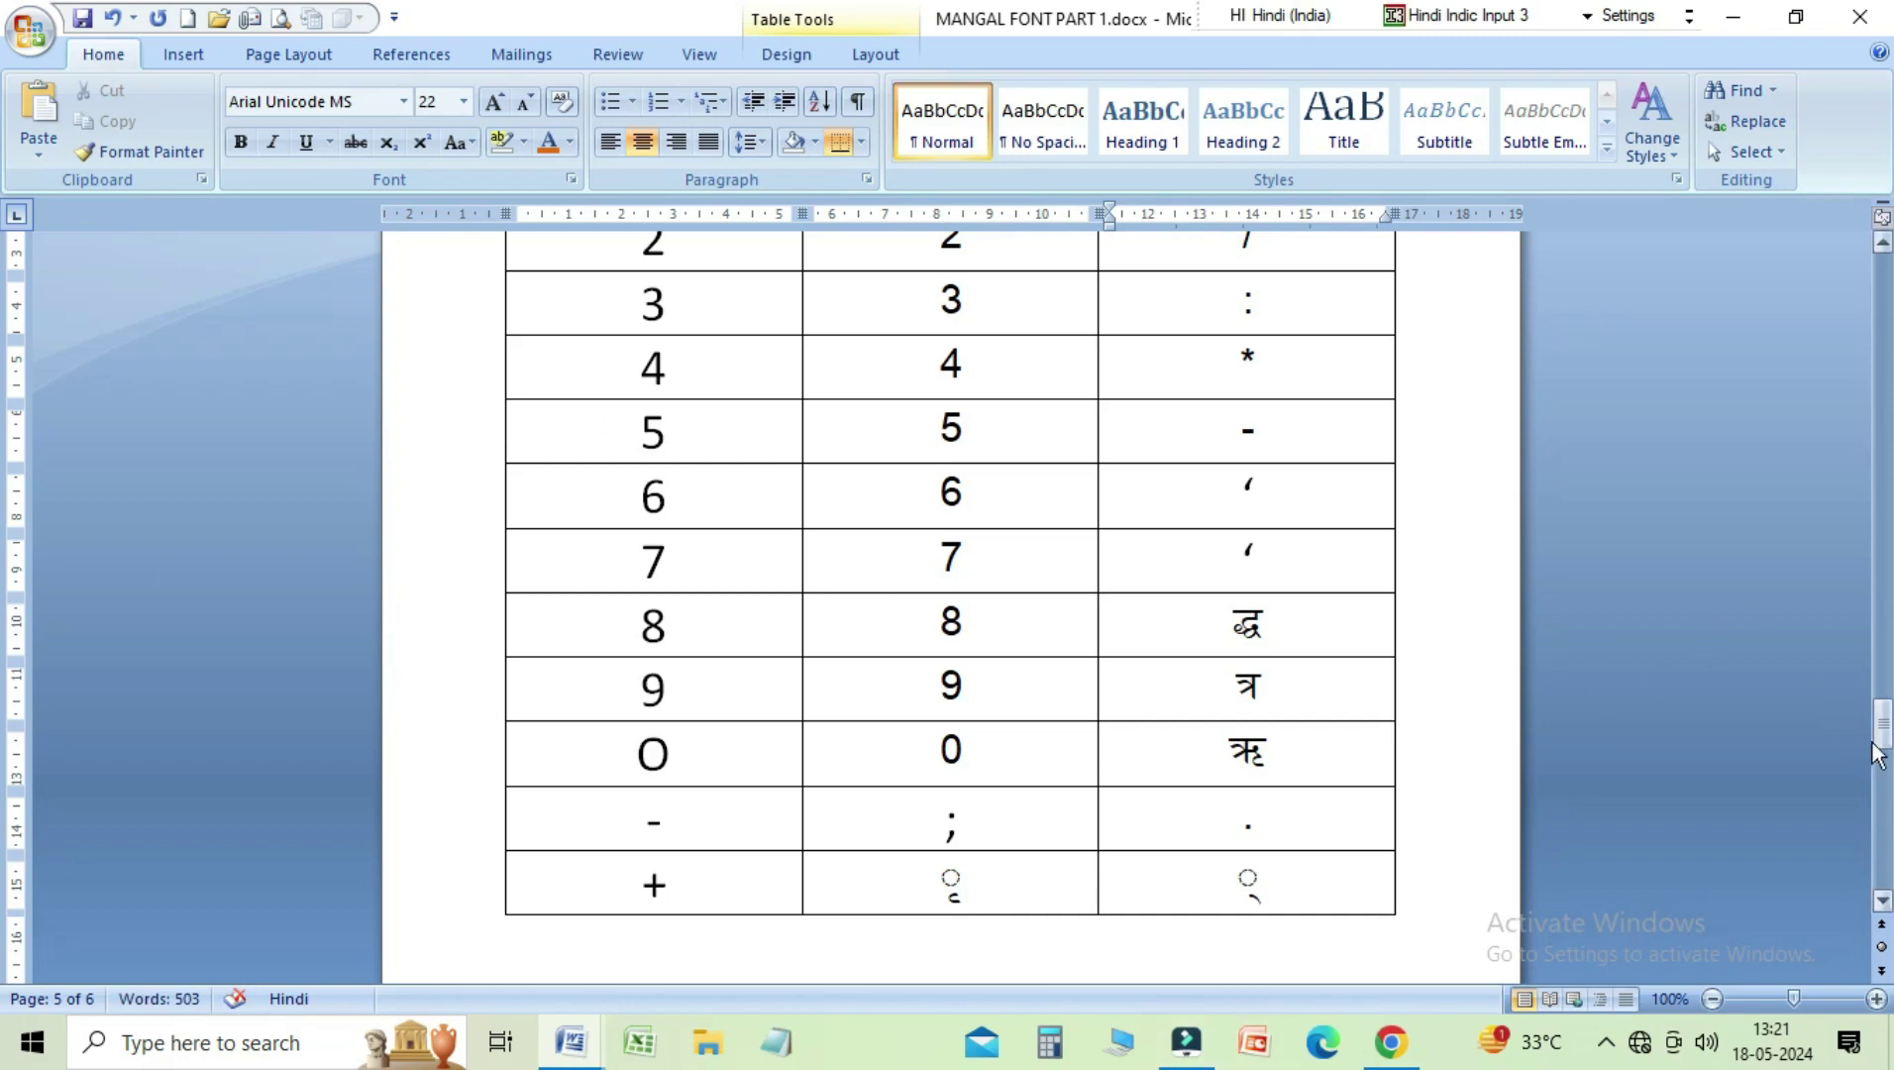
{"action": "left_click_drag", "start_coordinate": [1882, 745], "coordinate": [1882, 723]}
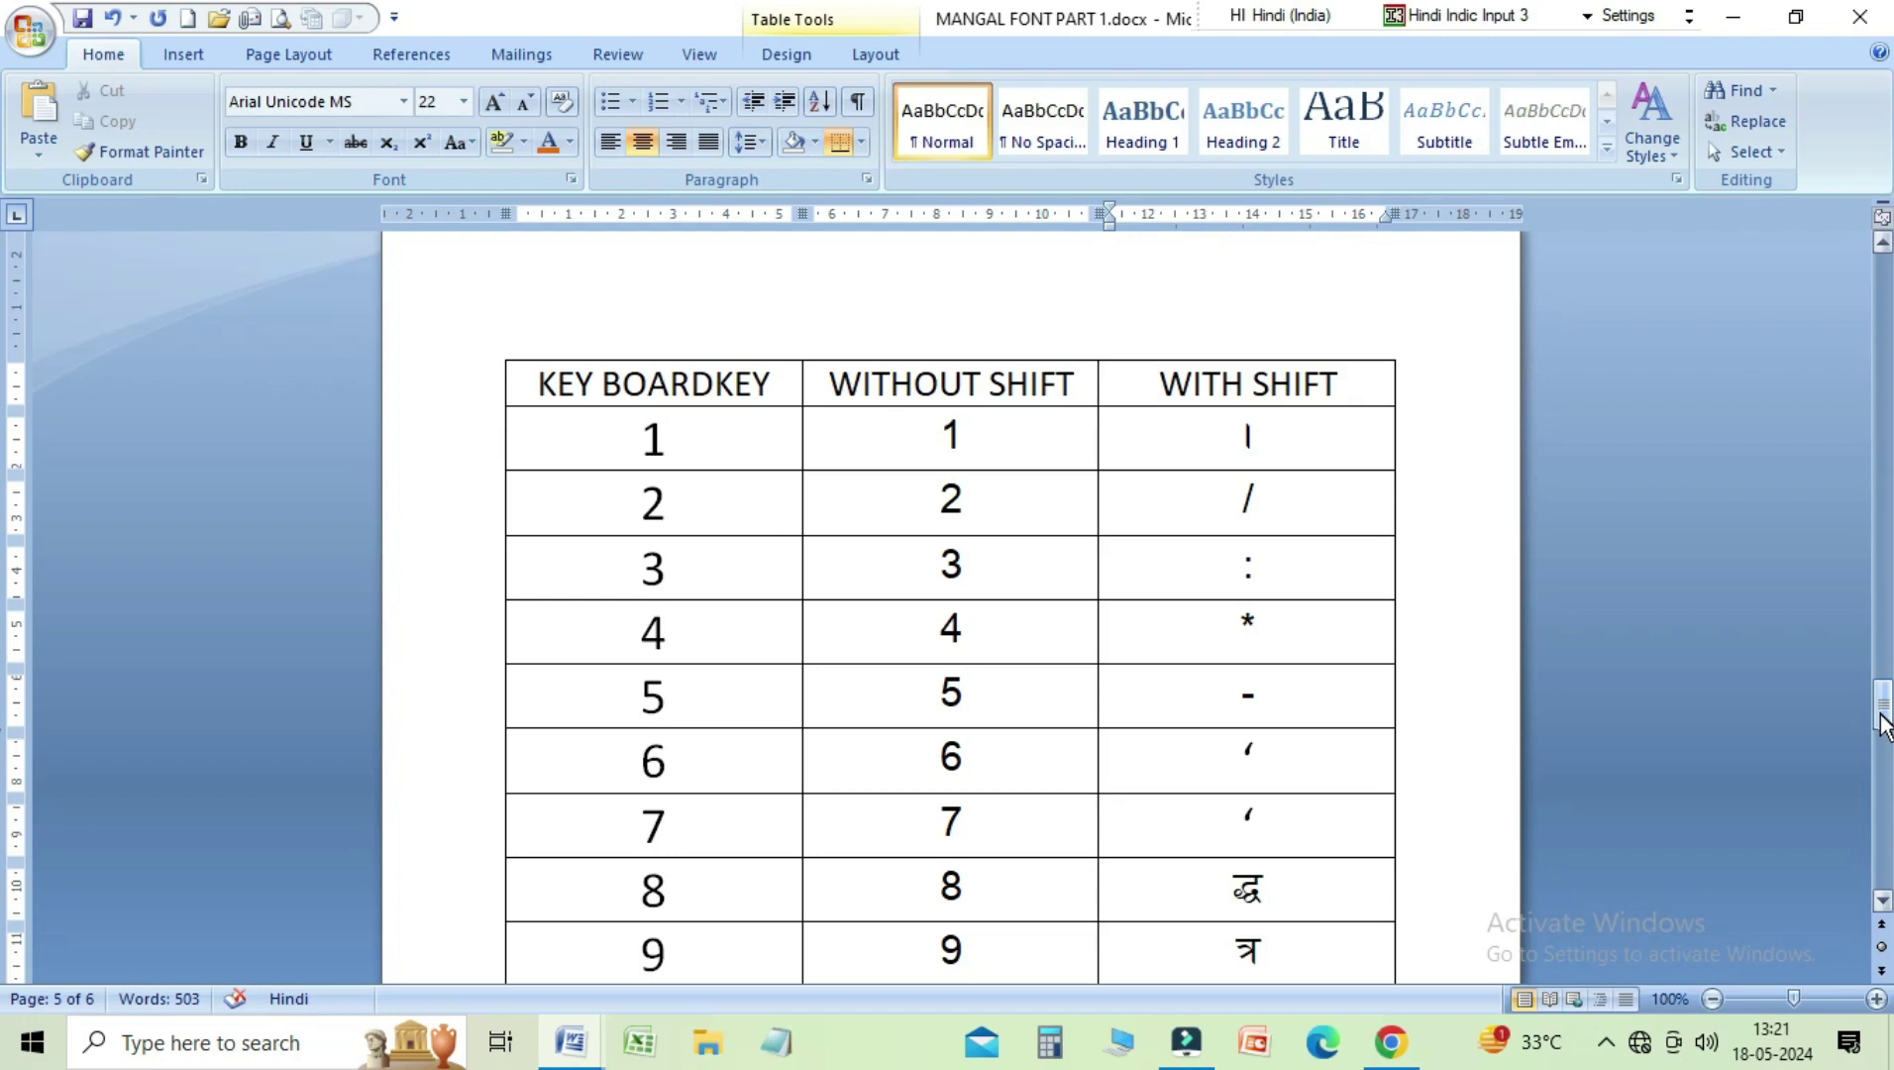
{"action": "left_click_drag", "start_coordinate": [1882, 723], "coordinate": [1883, 738]}
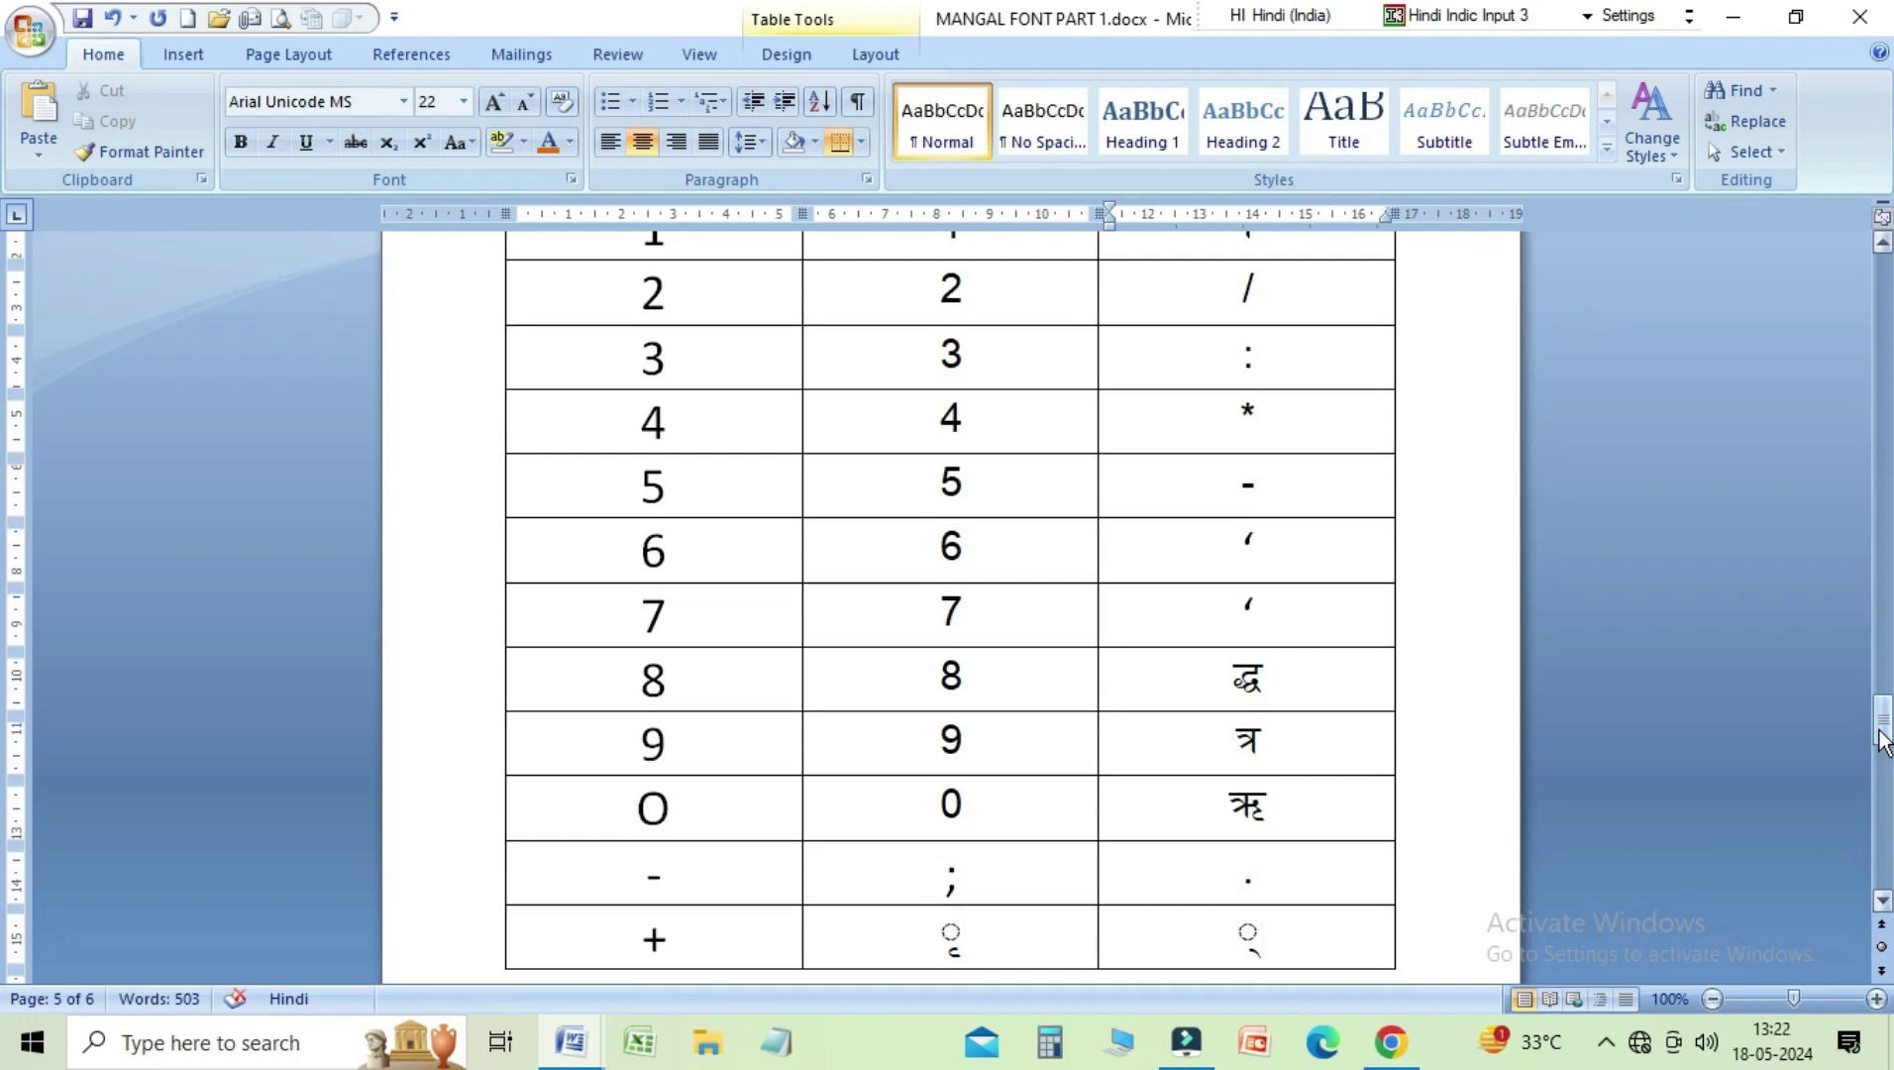
{"action": "left_click_drag", "start_coordinate": [1882, 738], "coordinate": [1883, 781]}
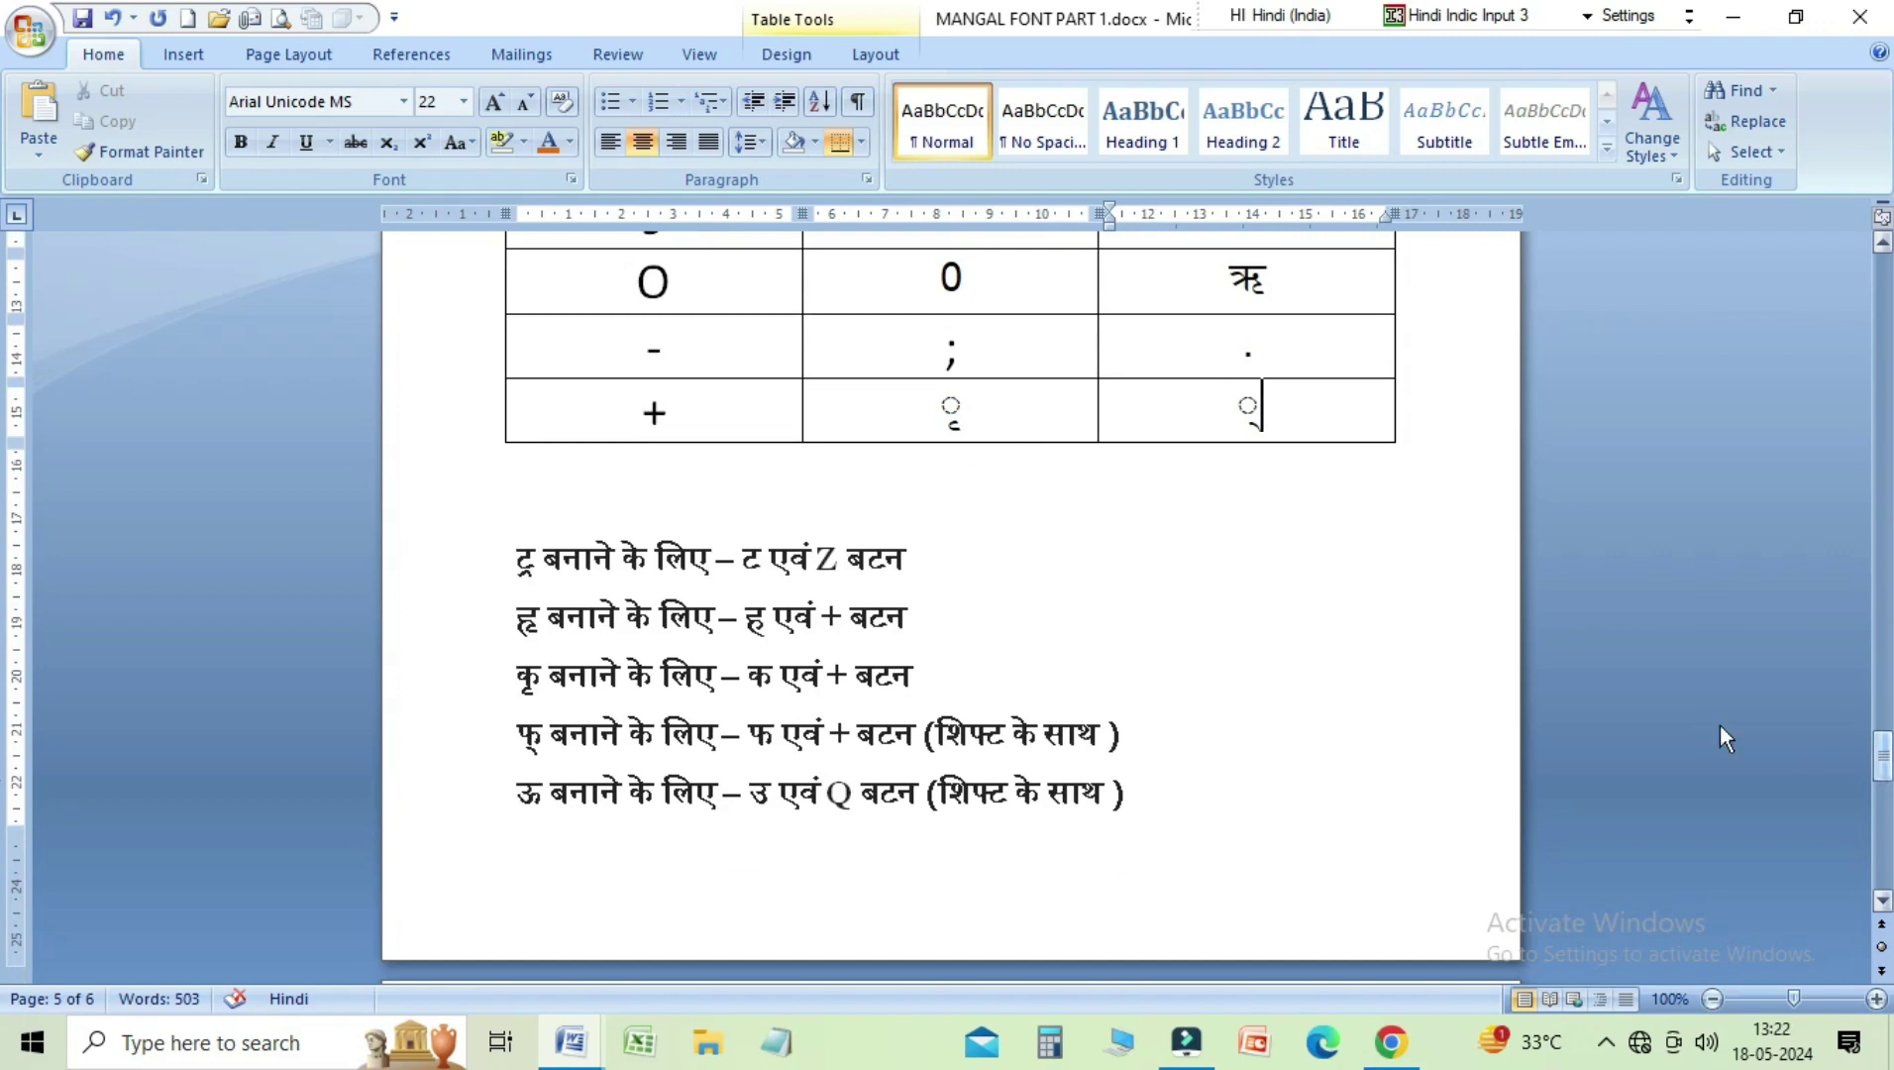
{"action": "left_click", "coordinate": [935, 565]}
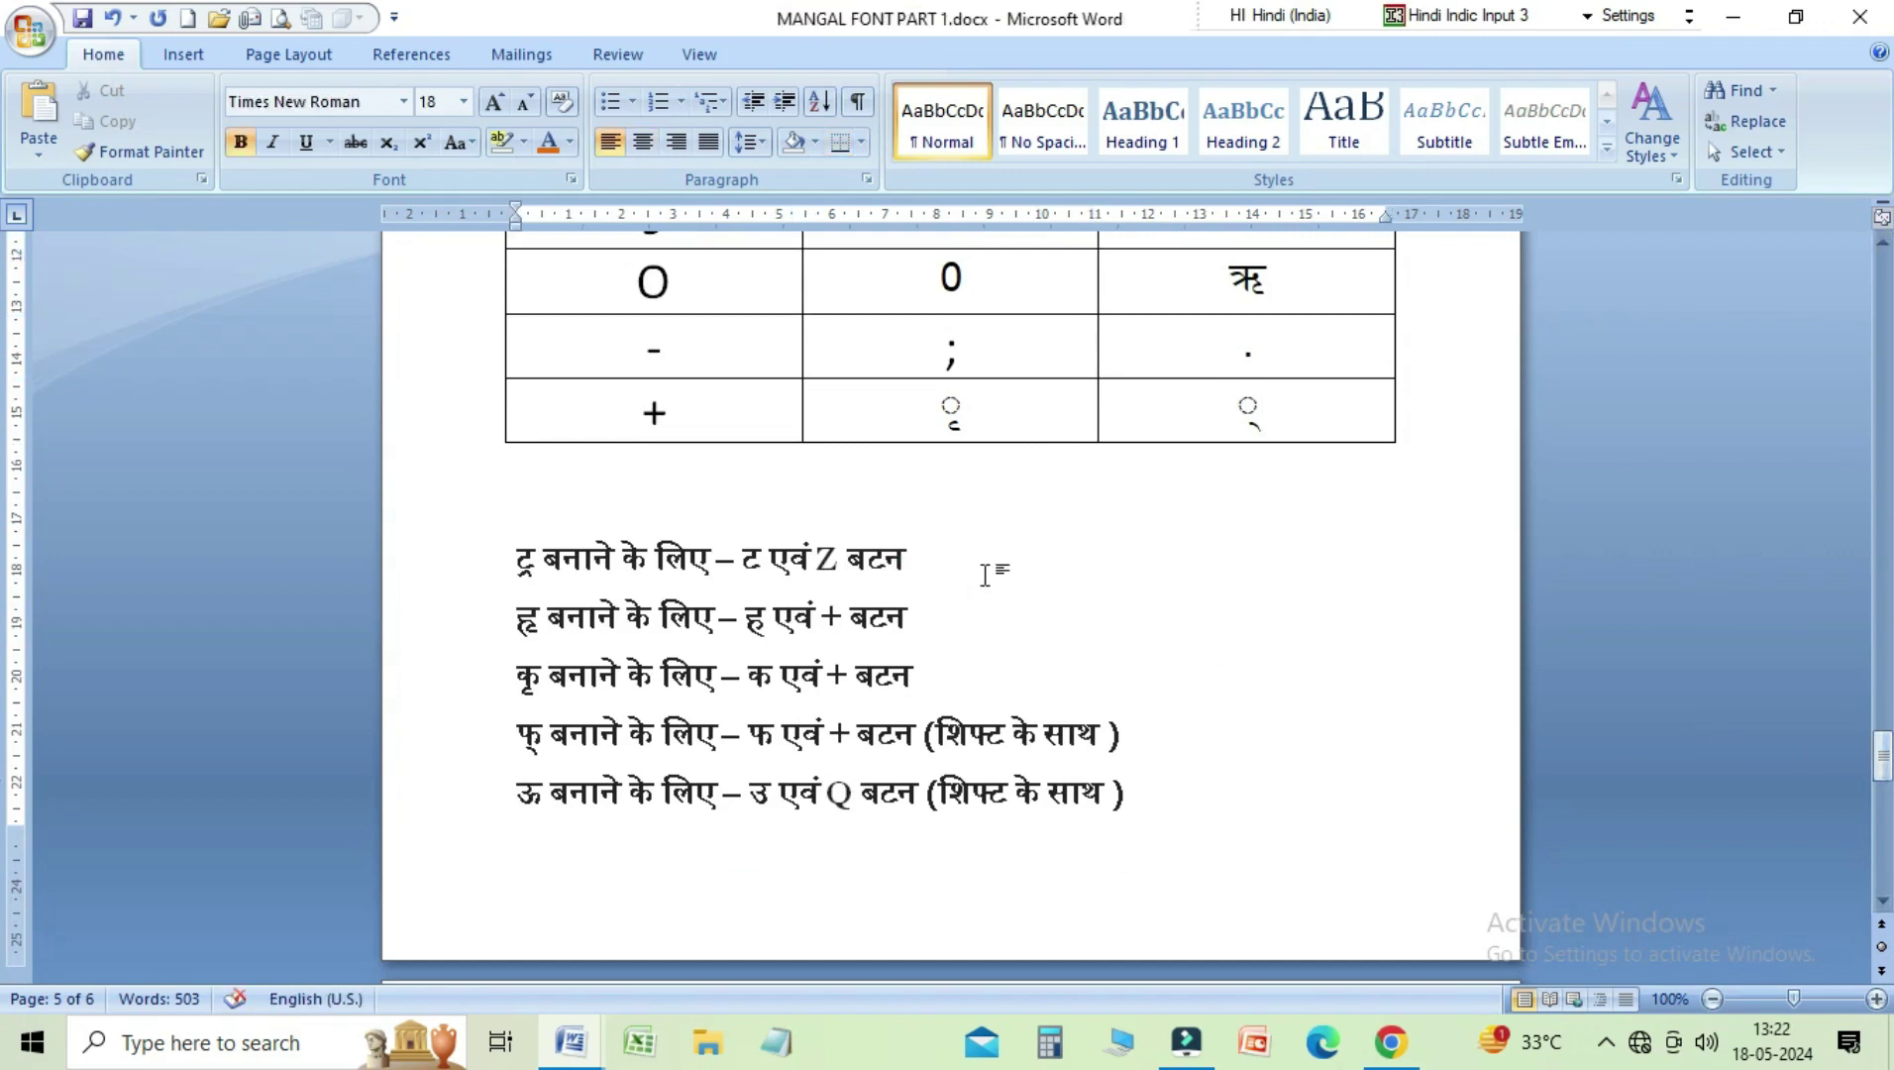
{"action": "left_click", "coordinate": [948, 623]}
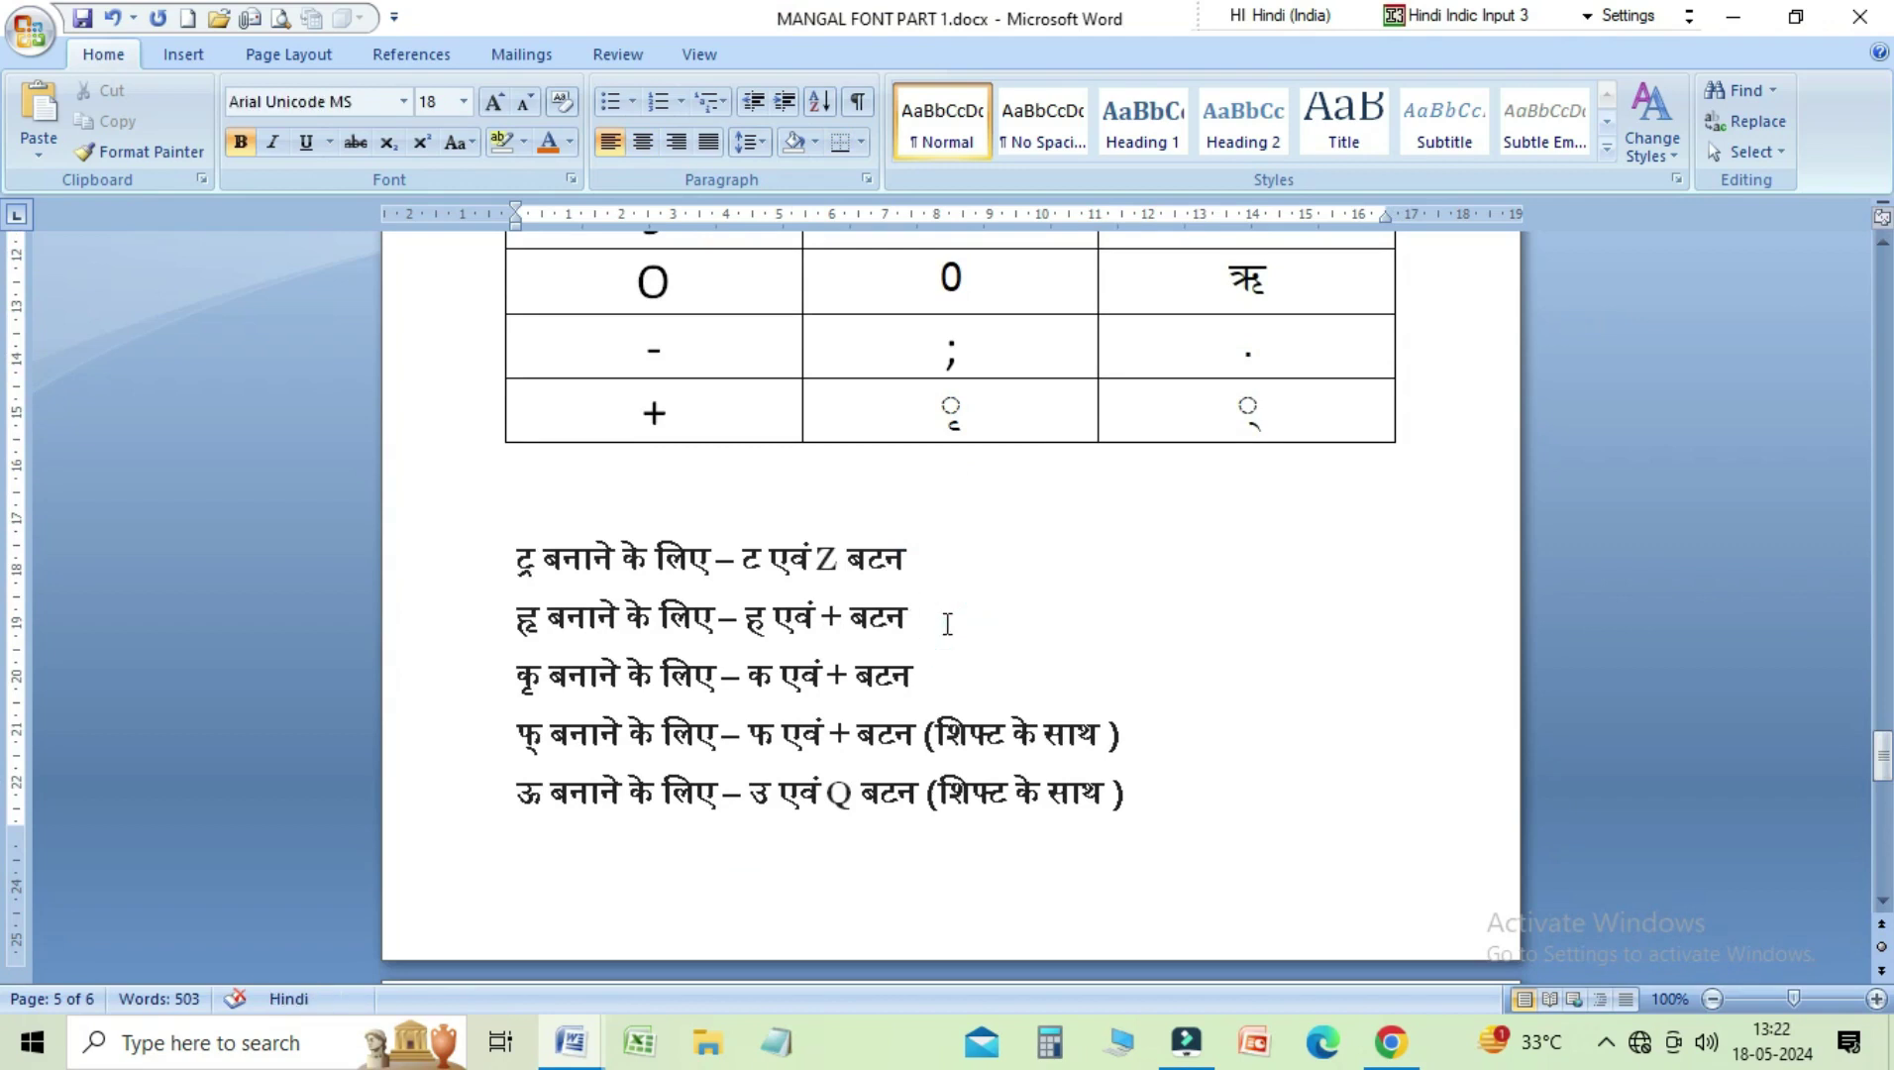
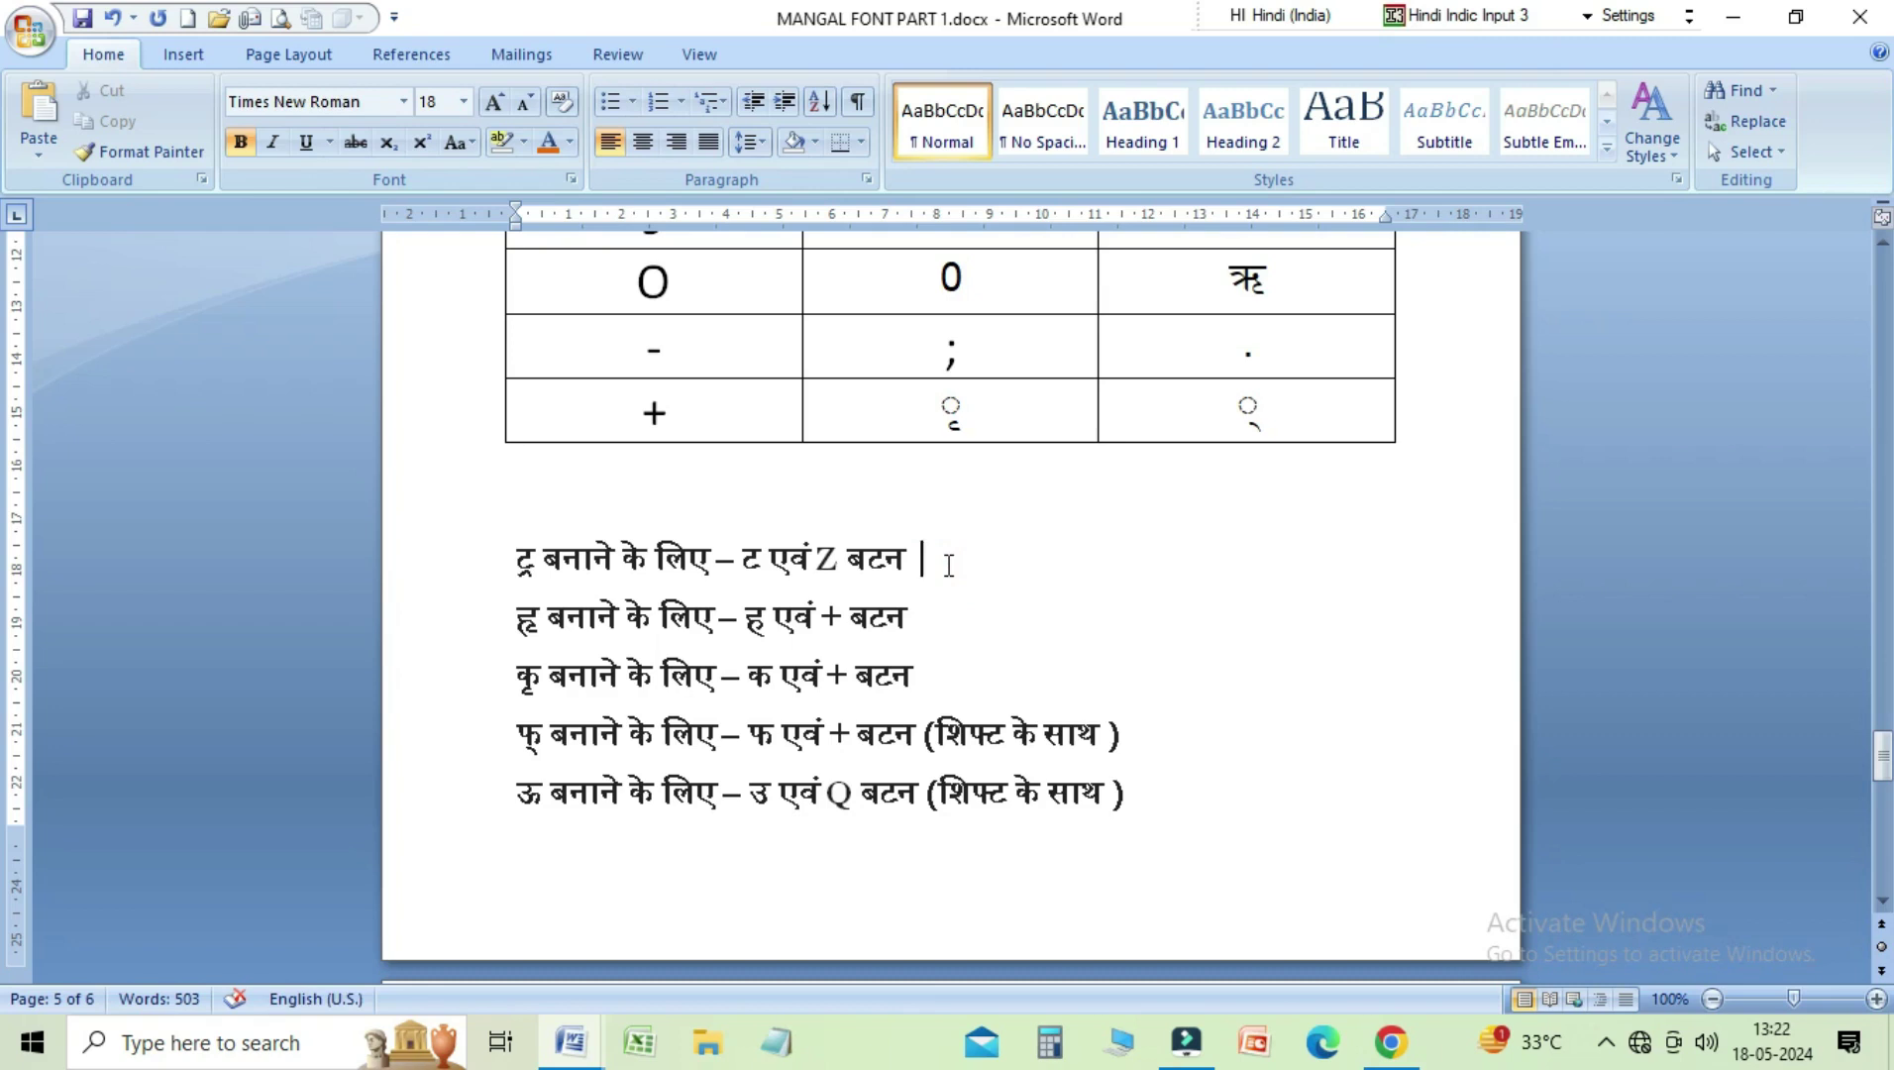
Step: Type the example word ट्रक at the end of the ट्र line
{"action": "type", "text": "अ"}
{"action": "key", "text": "BackSpace"}
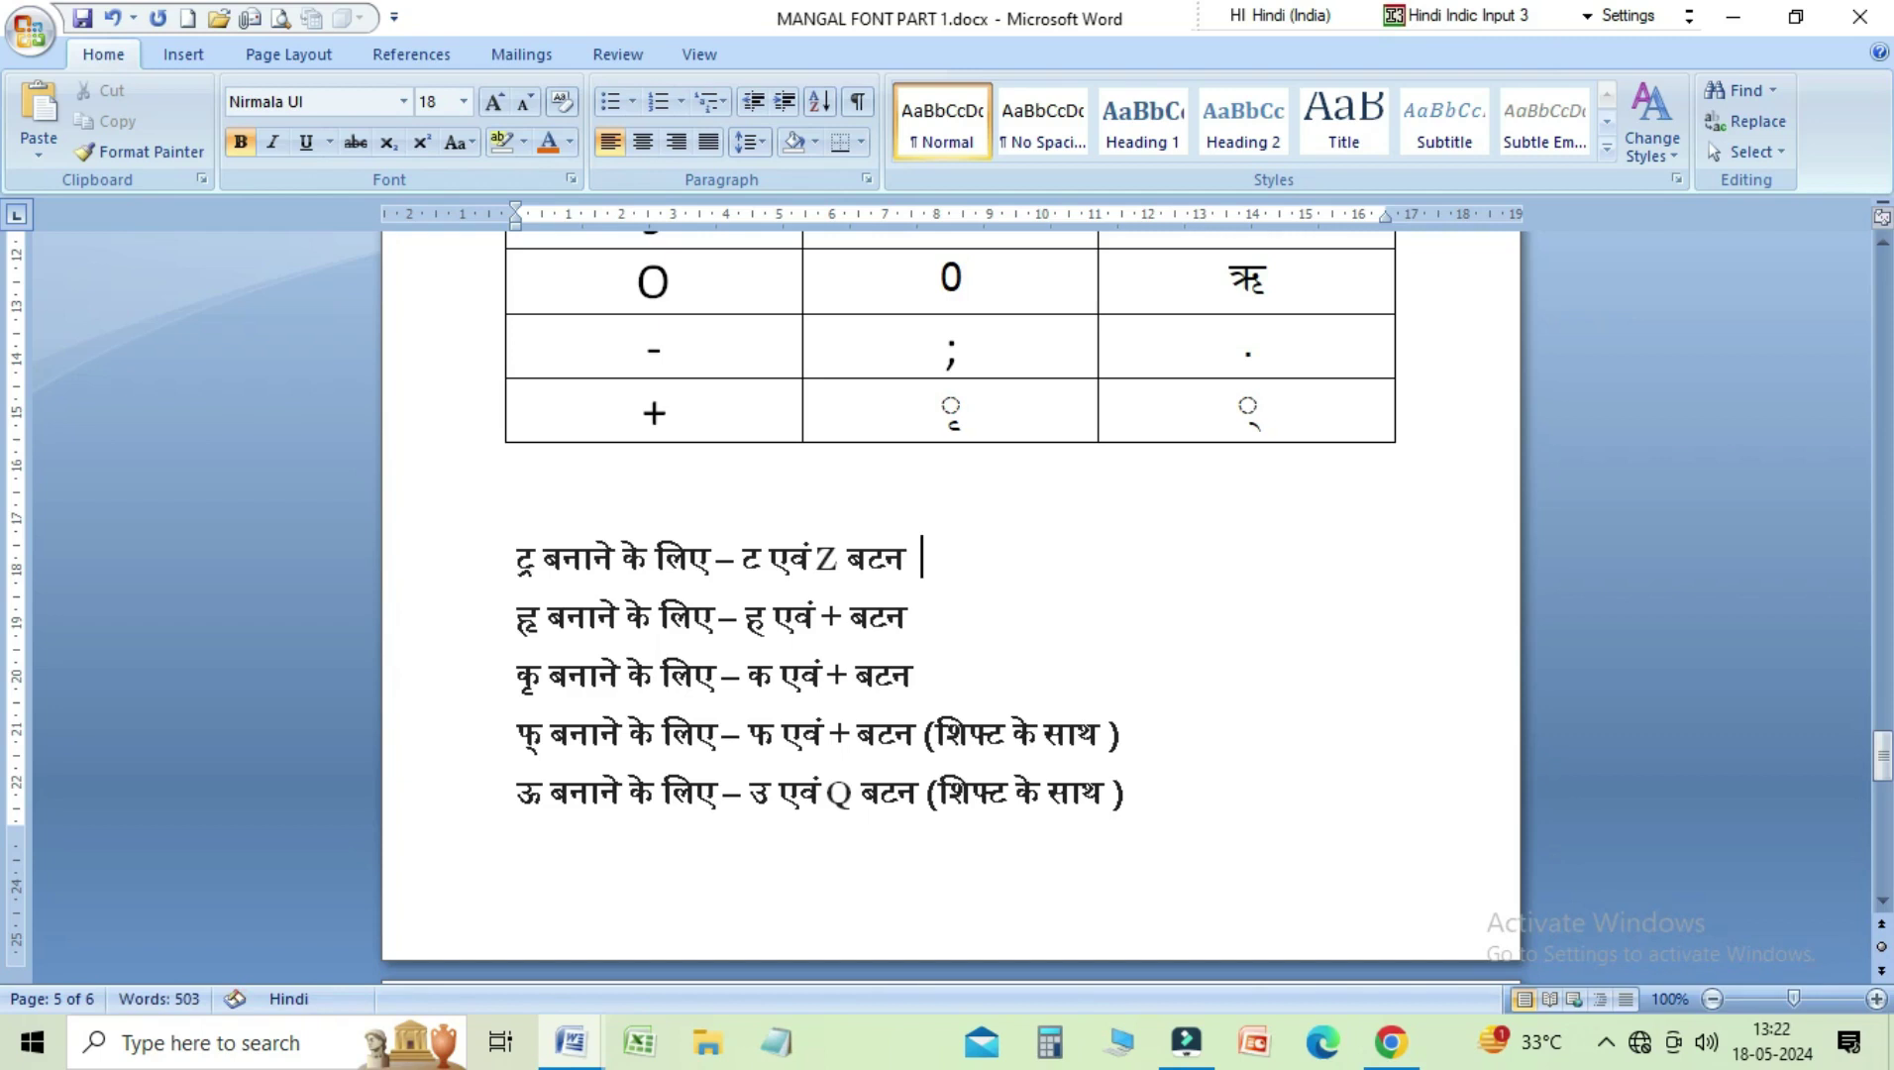
{"action": "type", "text": "ट"}
{"action": "type", "text": "्र"}
{"action": "type", "text": "क"}
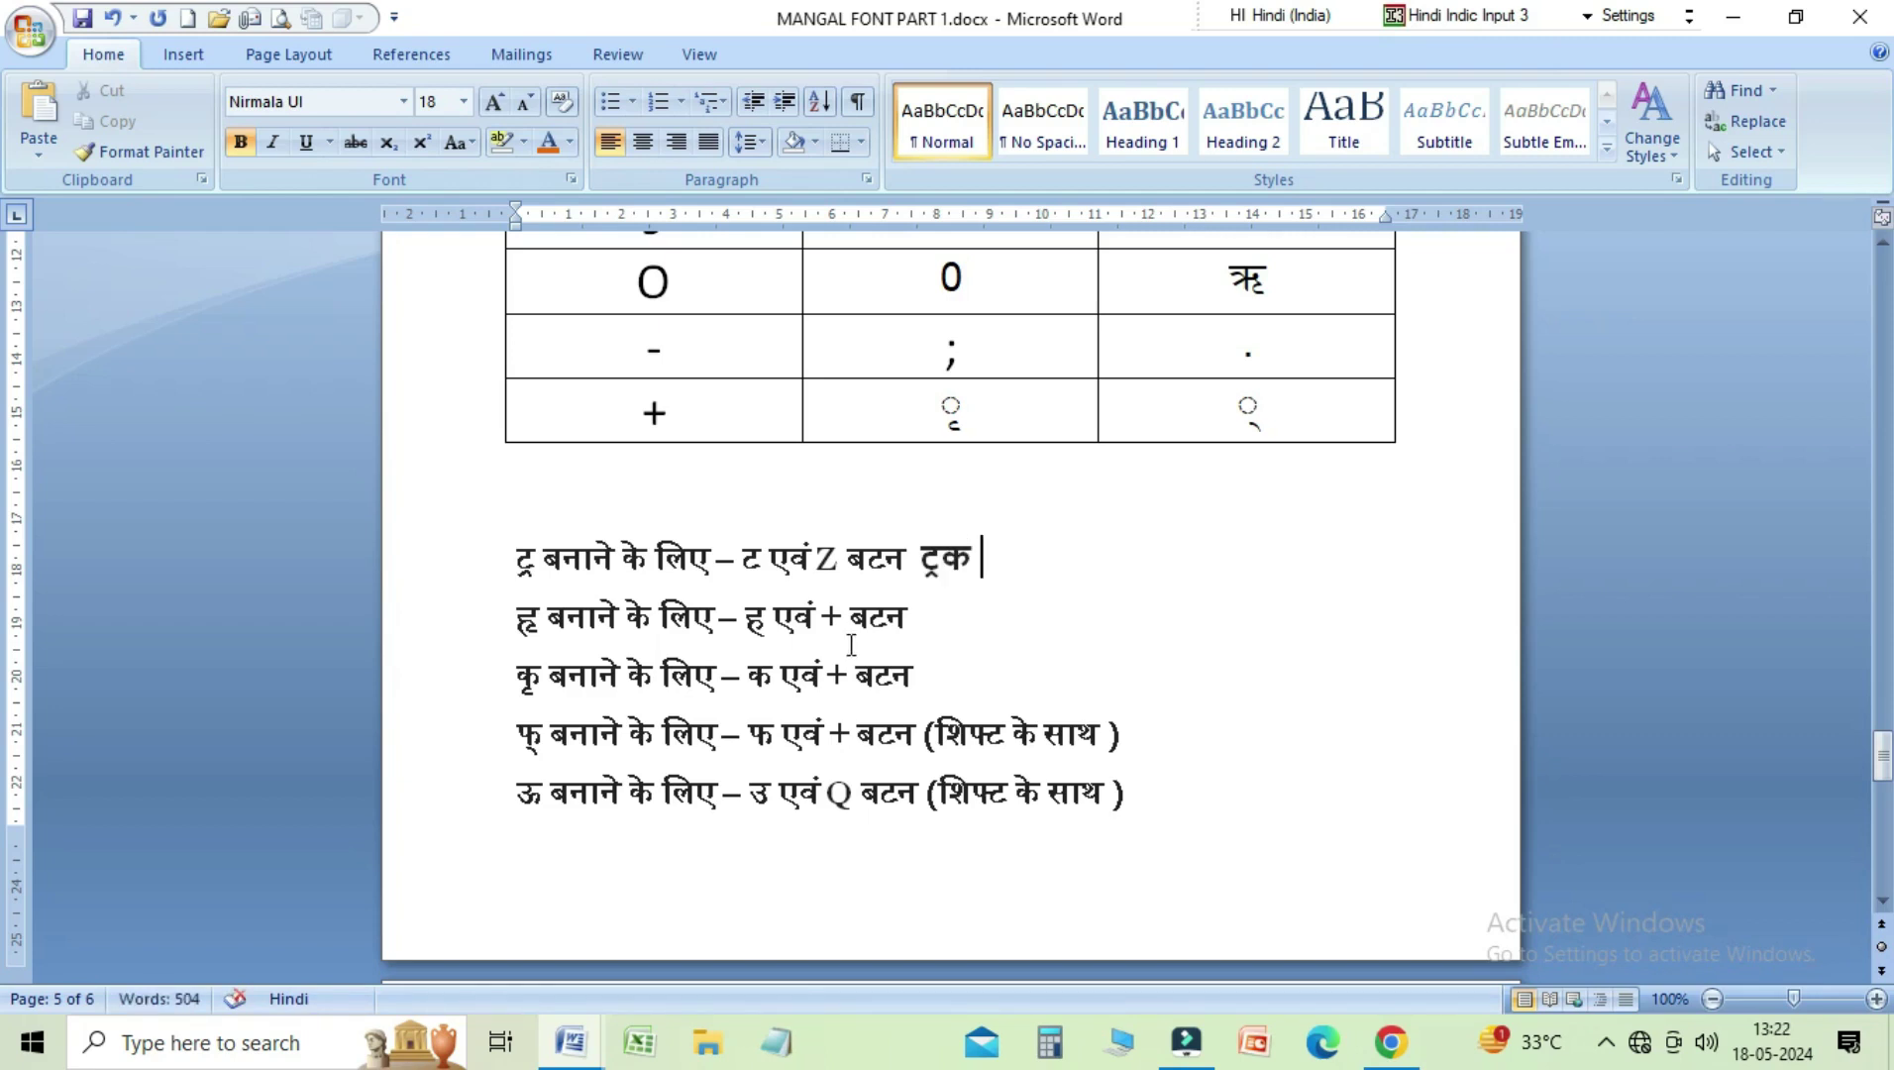
Step: Add the example word कृपा at the end of the कृ line
{"action": "left_click", "coordinate": [925, 672]}
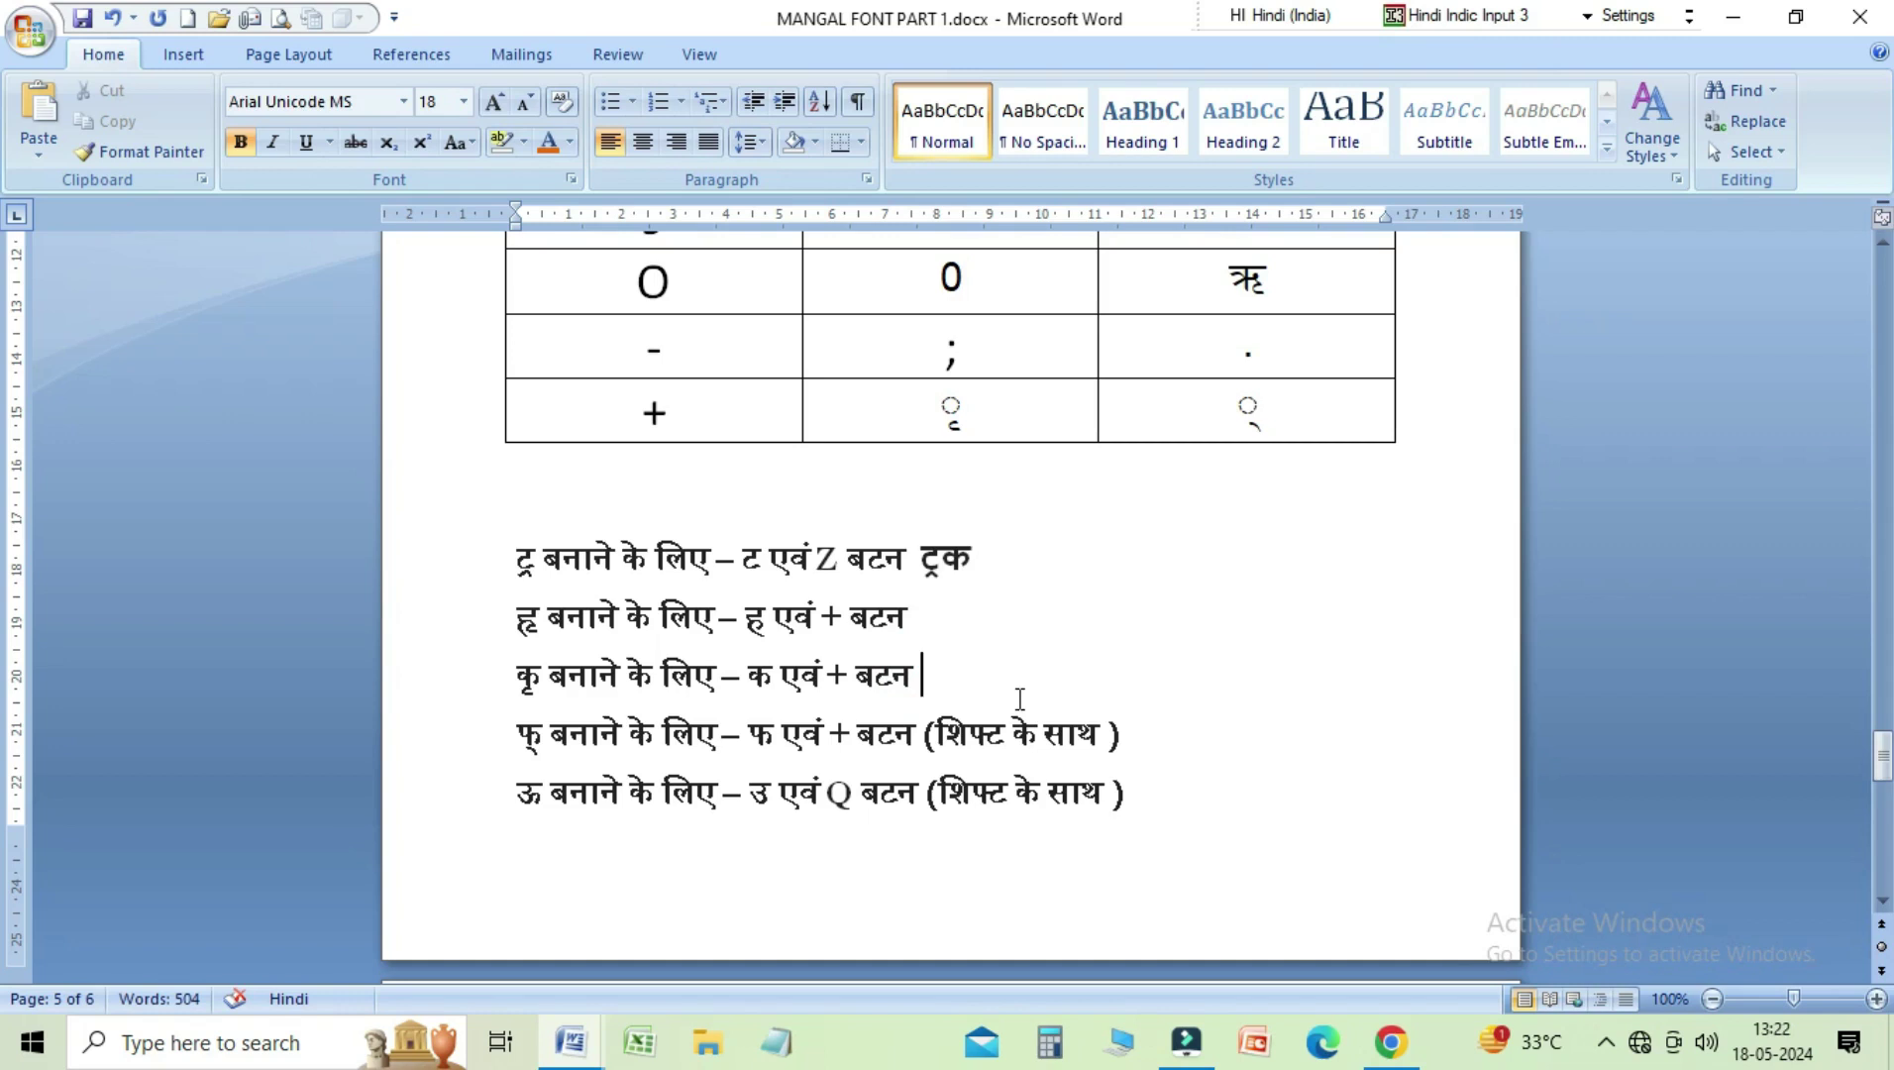
{"action": "type", "text": "क"}
{"action": "type", "text": "्"}
{"action": "key", "text": "BackSpace"}
{"action": "type", "text": "ृ"}
{"action": "type", "text": "पा"}
Step: Add the example हृ at the end of the हृ line, correcting stray characters
{"action": "left_click", "coordinate": [958, 613]}
{"action": "type", "text": "ळ"}
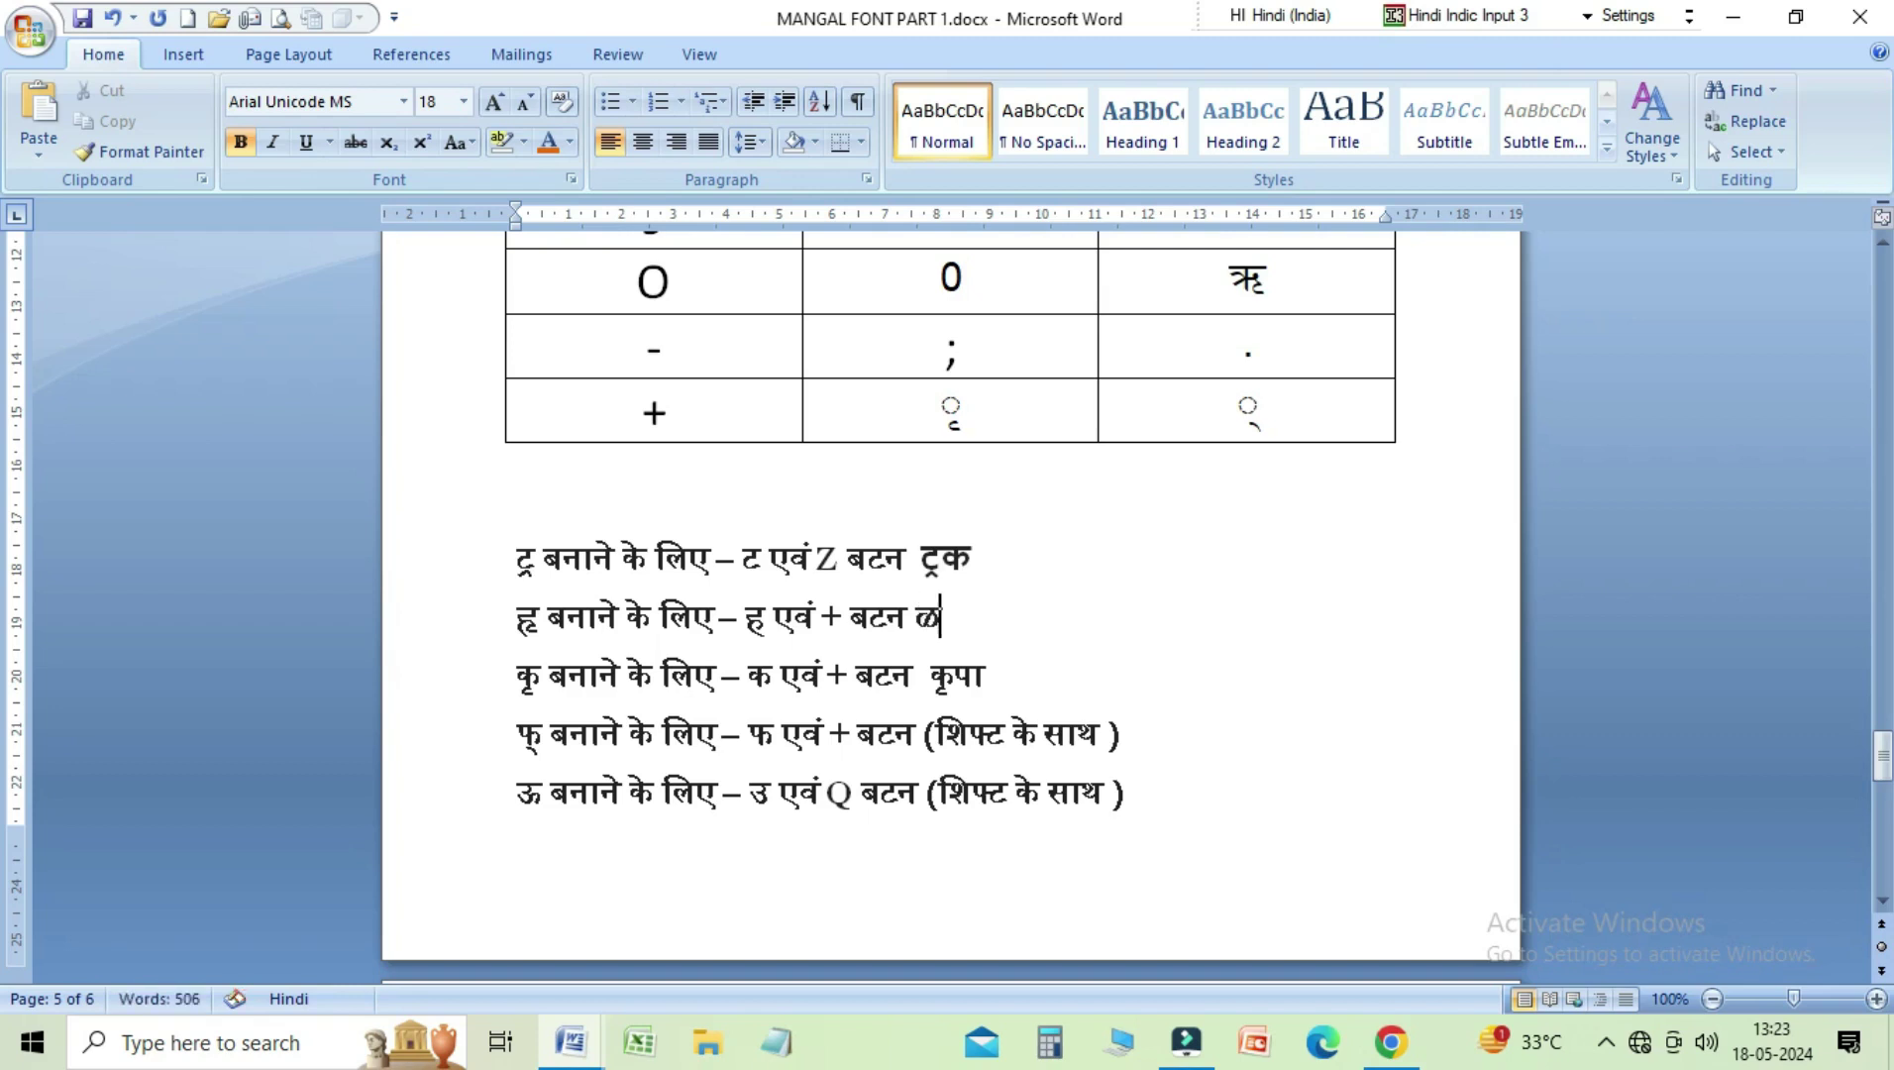
{"action": "key", "text": "BackSpace"}
{"action": "key", "text": "BackSpace"}
{"action": "type", "text": "ह"}
{"action": "type", "text": "ृ"}
{"action": "key", "text": "BackSpace"}
{"action": "type", "text": "्व"}
Step: Try typing ऊ at the end of the ऊ line, then delete it again
{"action": "left_click", "coordinate": [1125, 792]}
{"action": "type", "text": "उ"}
{"action": "type", "text": "ु"}
{"action": "type", "text": "फ"}
{"action": "key", "text": "BackSpace"}
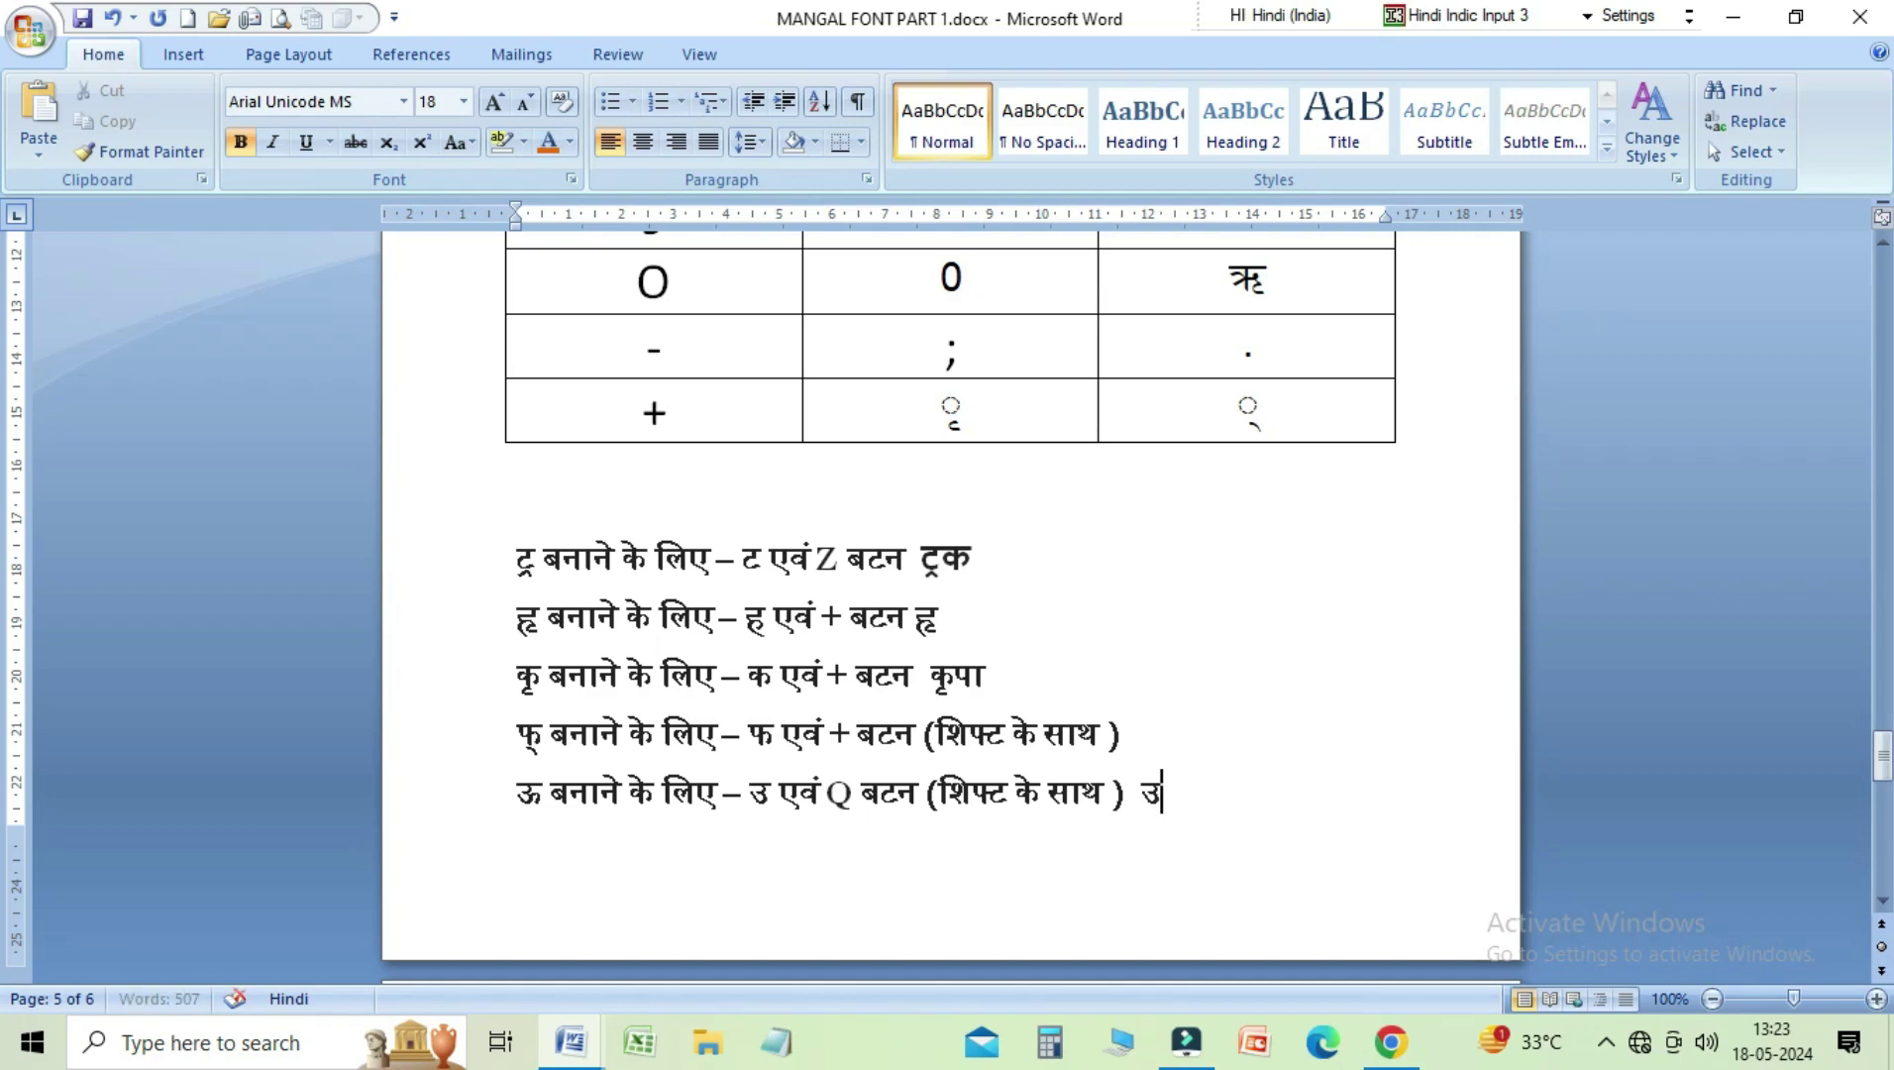
{"action": "type", "text": "ँ"}
{"action": "key", "text": "BackSpace"}
{"action": "key", "text": "BackSpace"}
{"action": "type", "text": "ऊ"}
{"action": "key", "text": "BackSpace"}
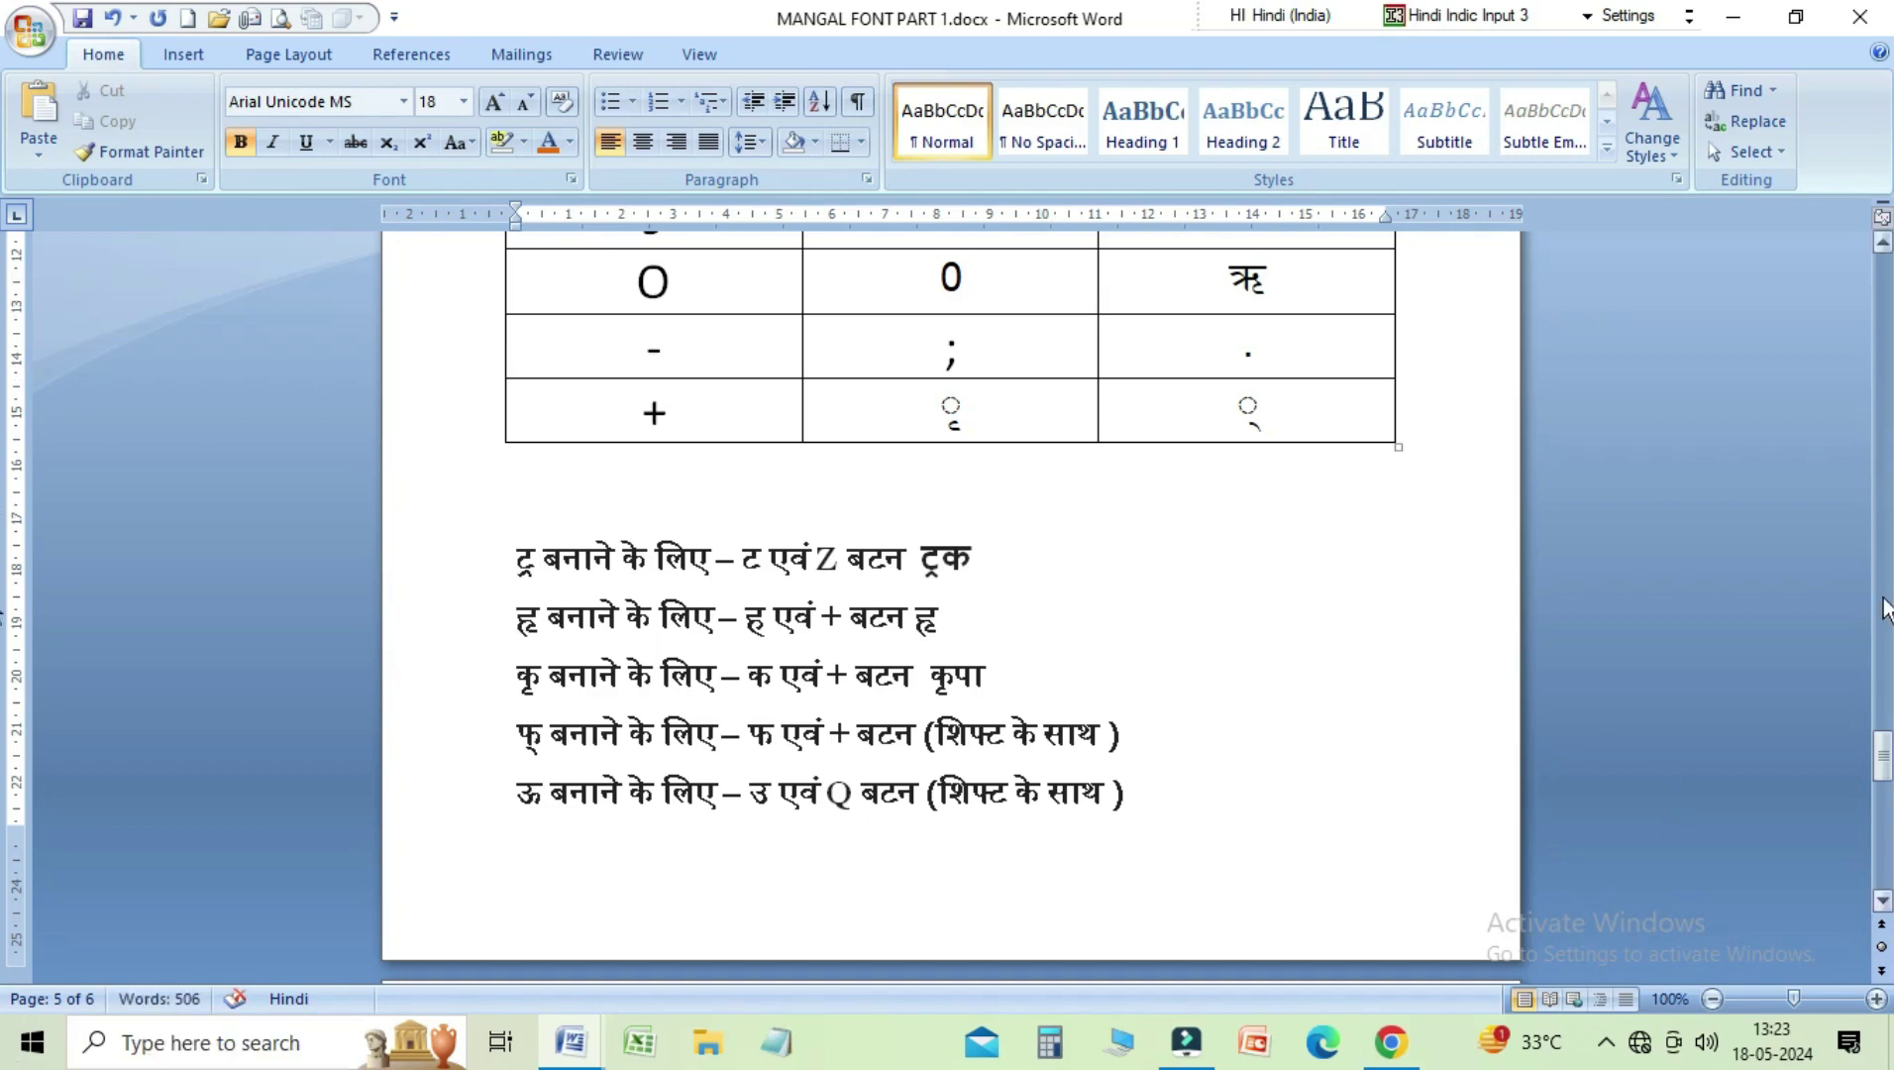
Step: On page 6, type कर् at the end of the ई line
{"action": "left_click_drag", "start_coordinate": [1882, 759], "coordinate": [1881, 812]}
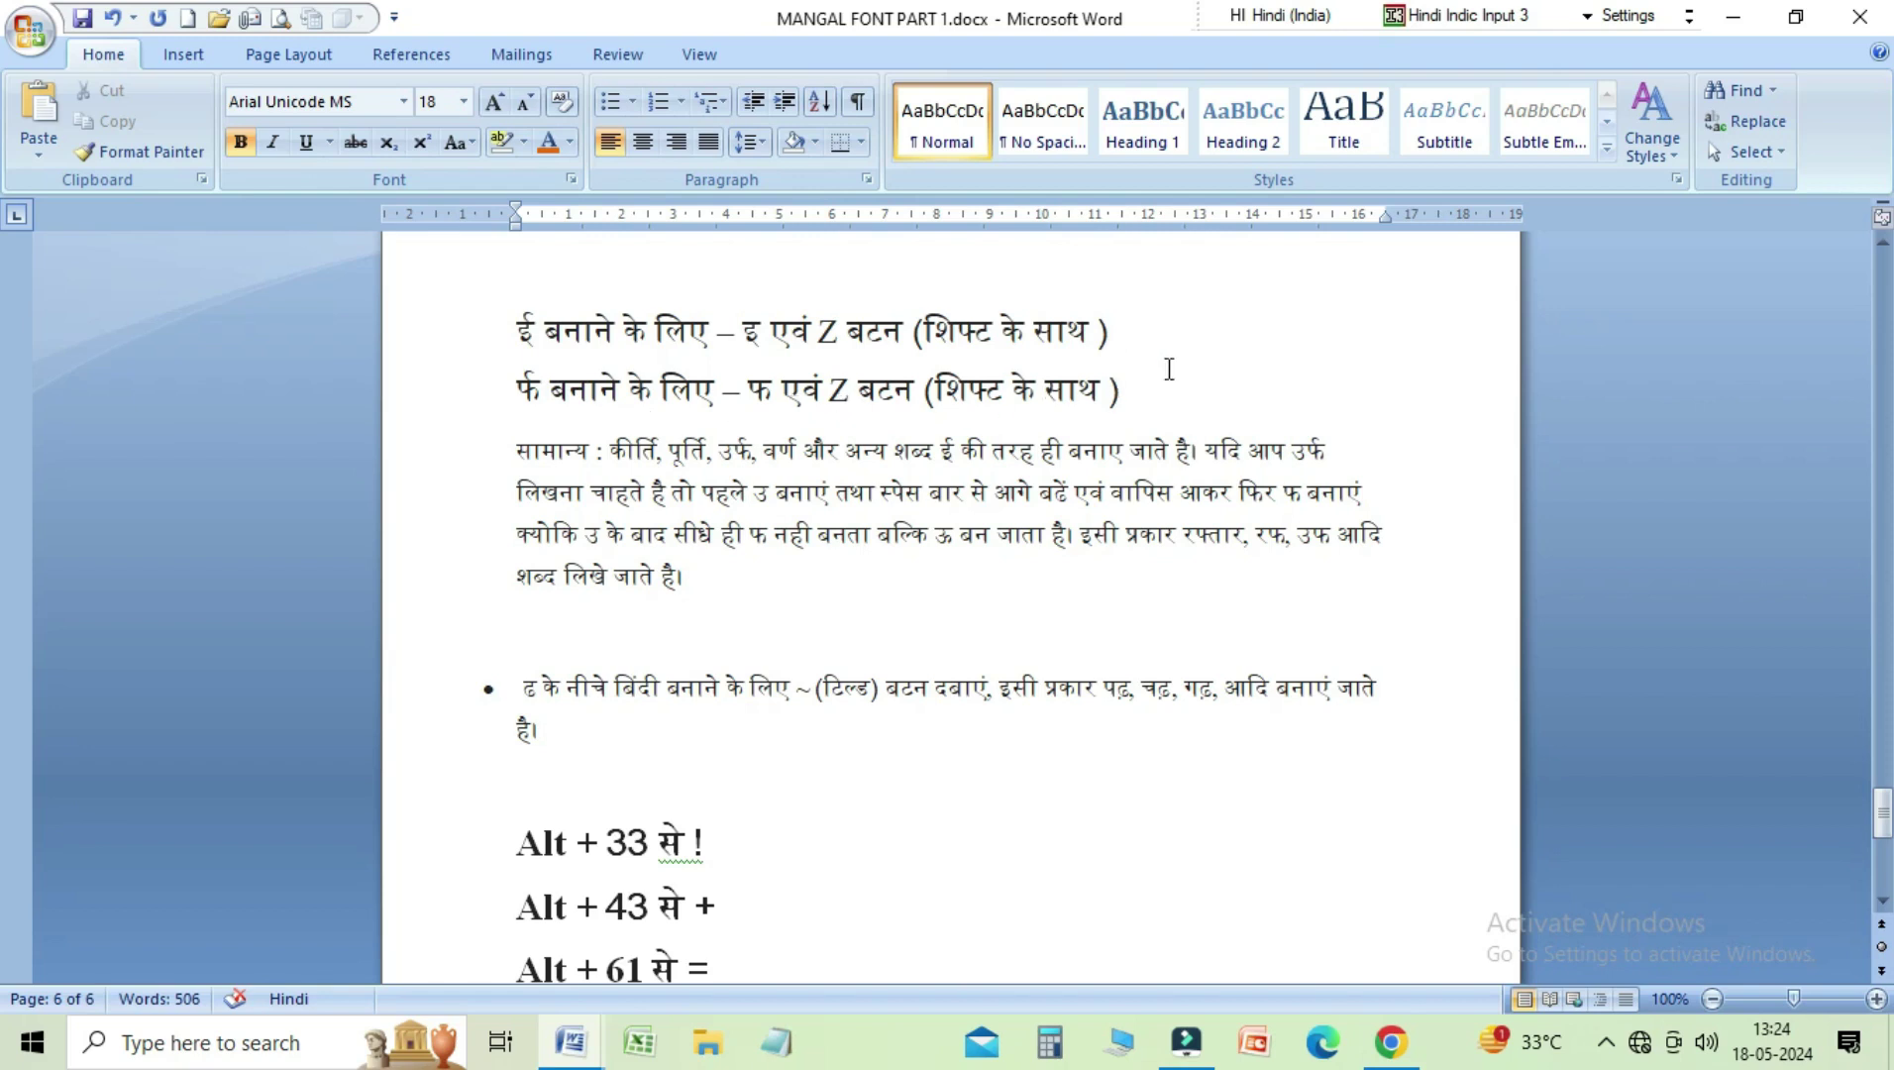
{"action": "left_click", "coordinate": [1156, 325]}
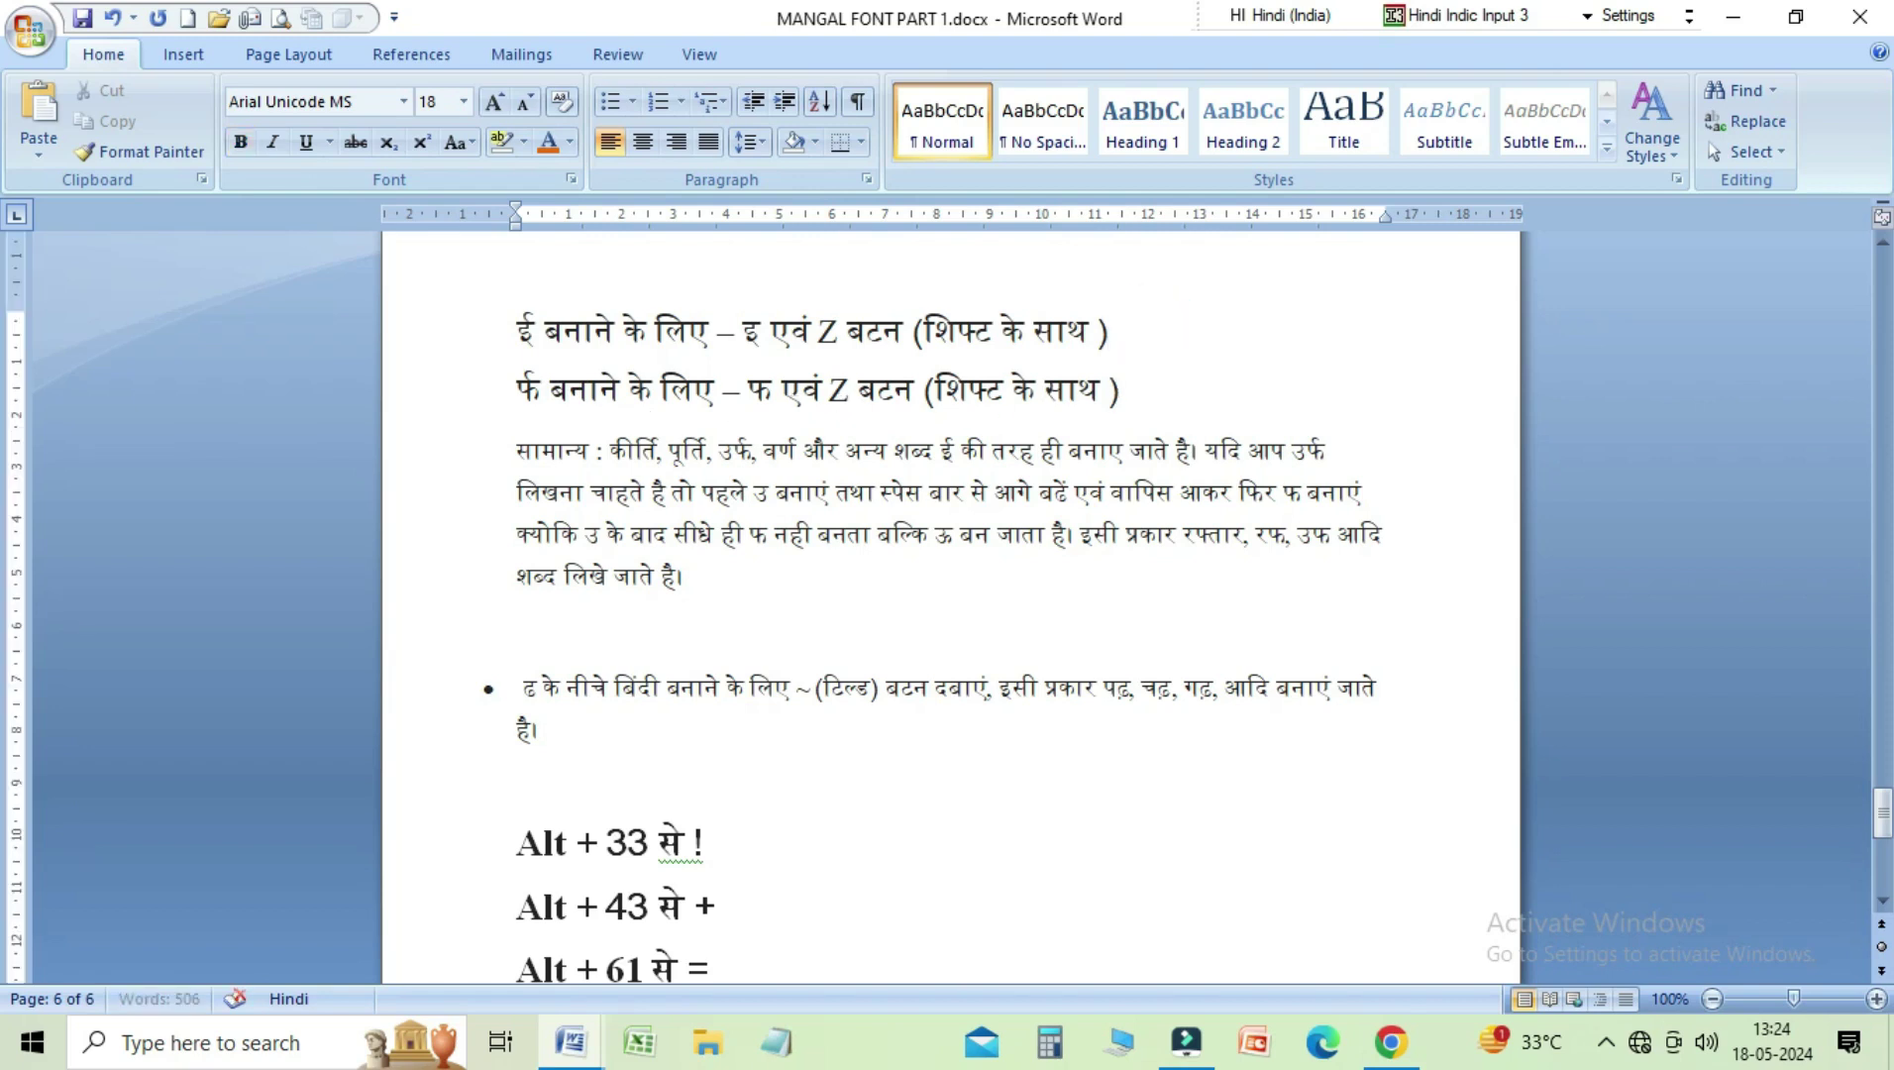
{"action": "type", "text": "क"}
{"action": "type", "text": "र्क"}
Step: Add the example फ़ at the end of the फ instruction line
{"action": "left_click", "coordinate": [1149, 390]}
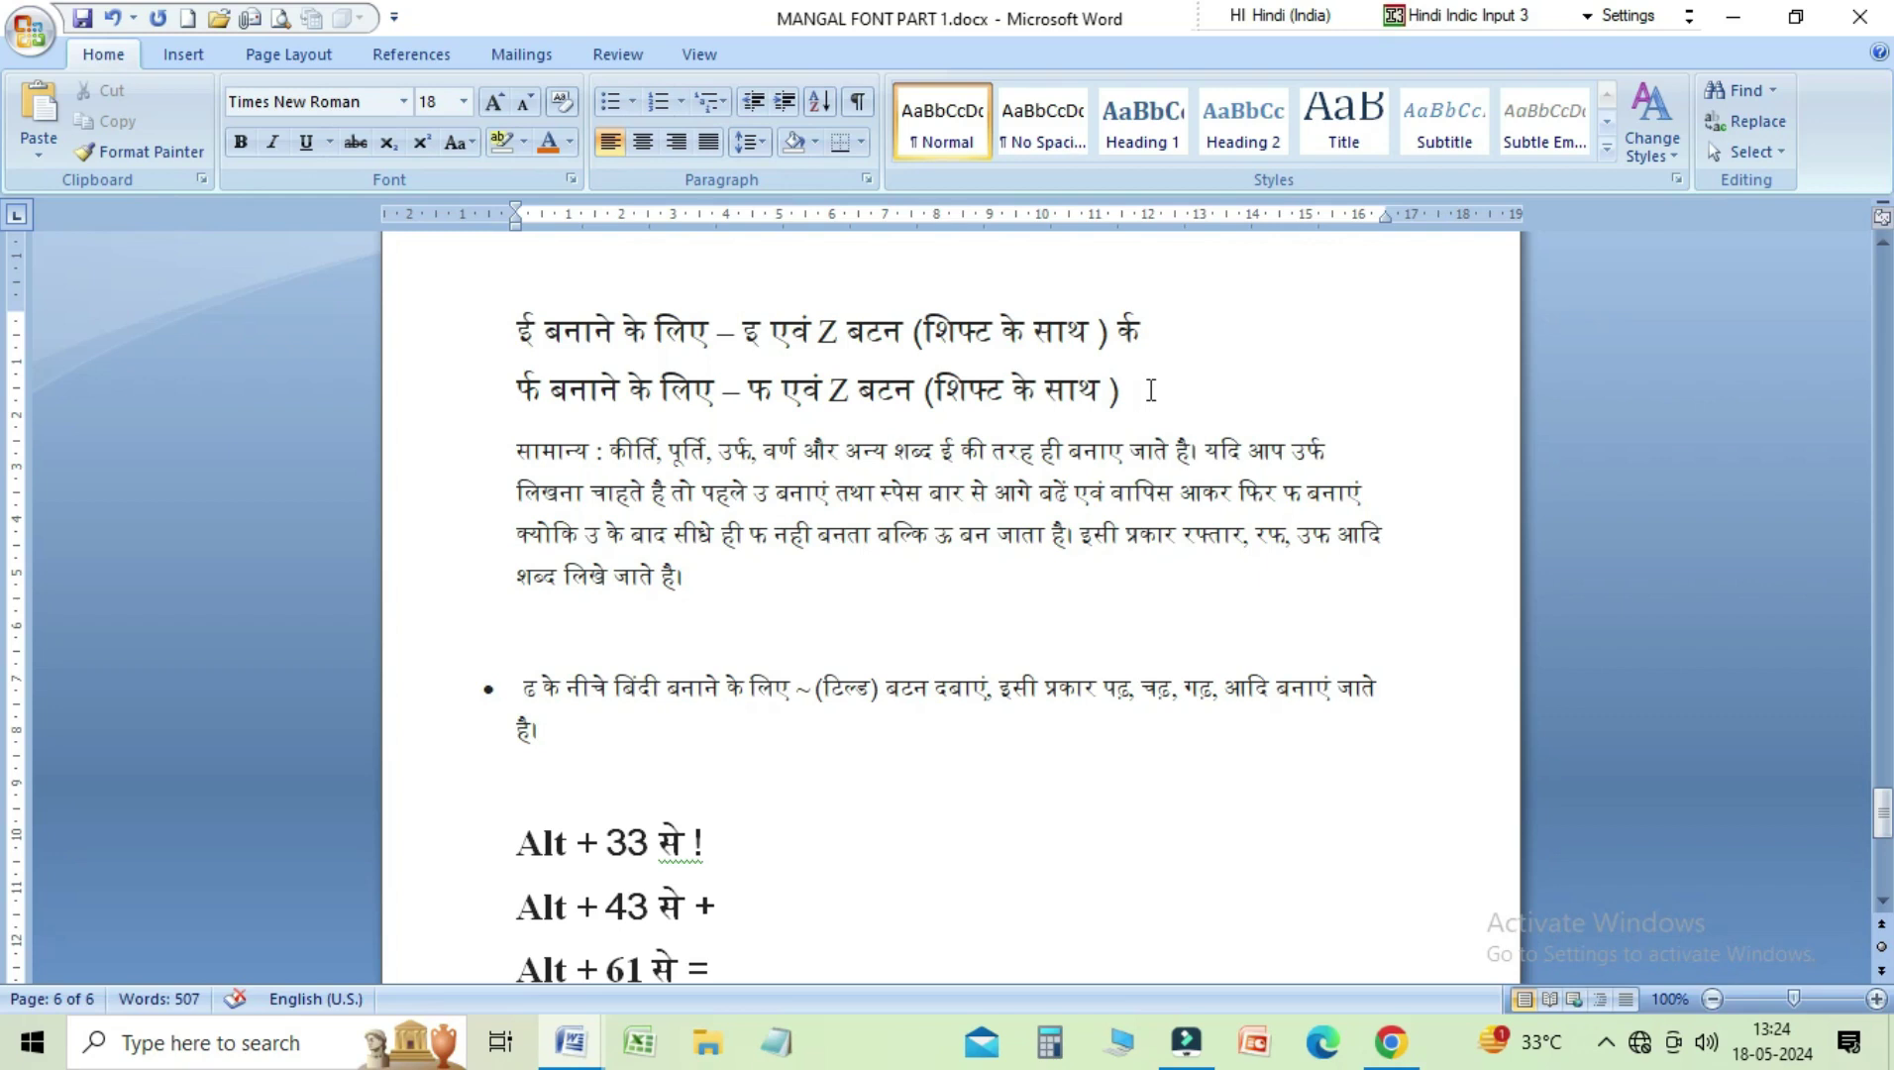
{"action": "left_click", "coordinate": [1151, 390]}
{"action": "type", "text": "फ"}
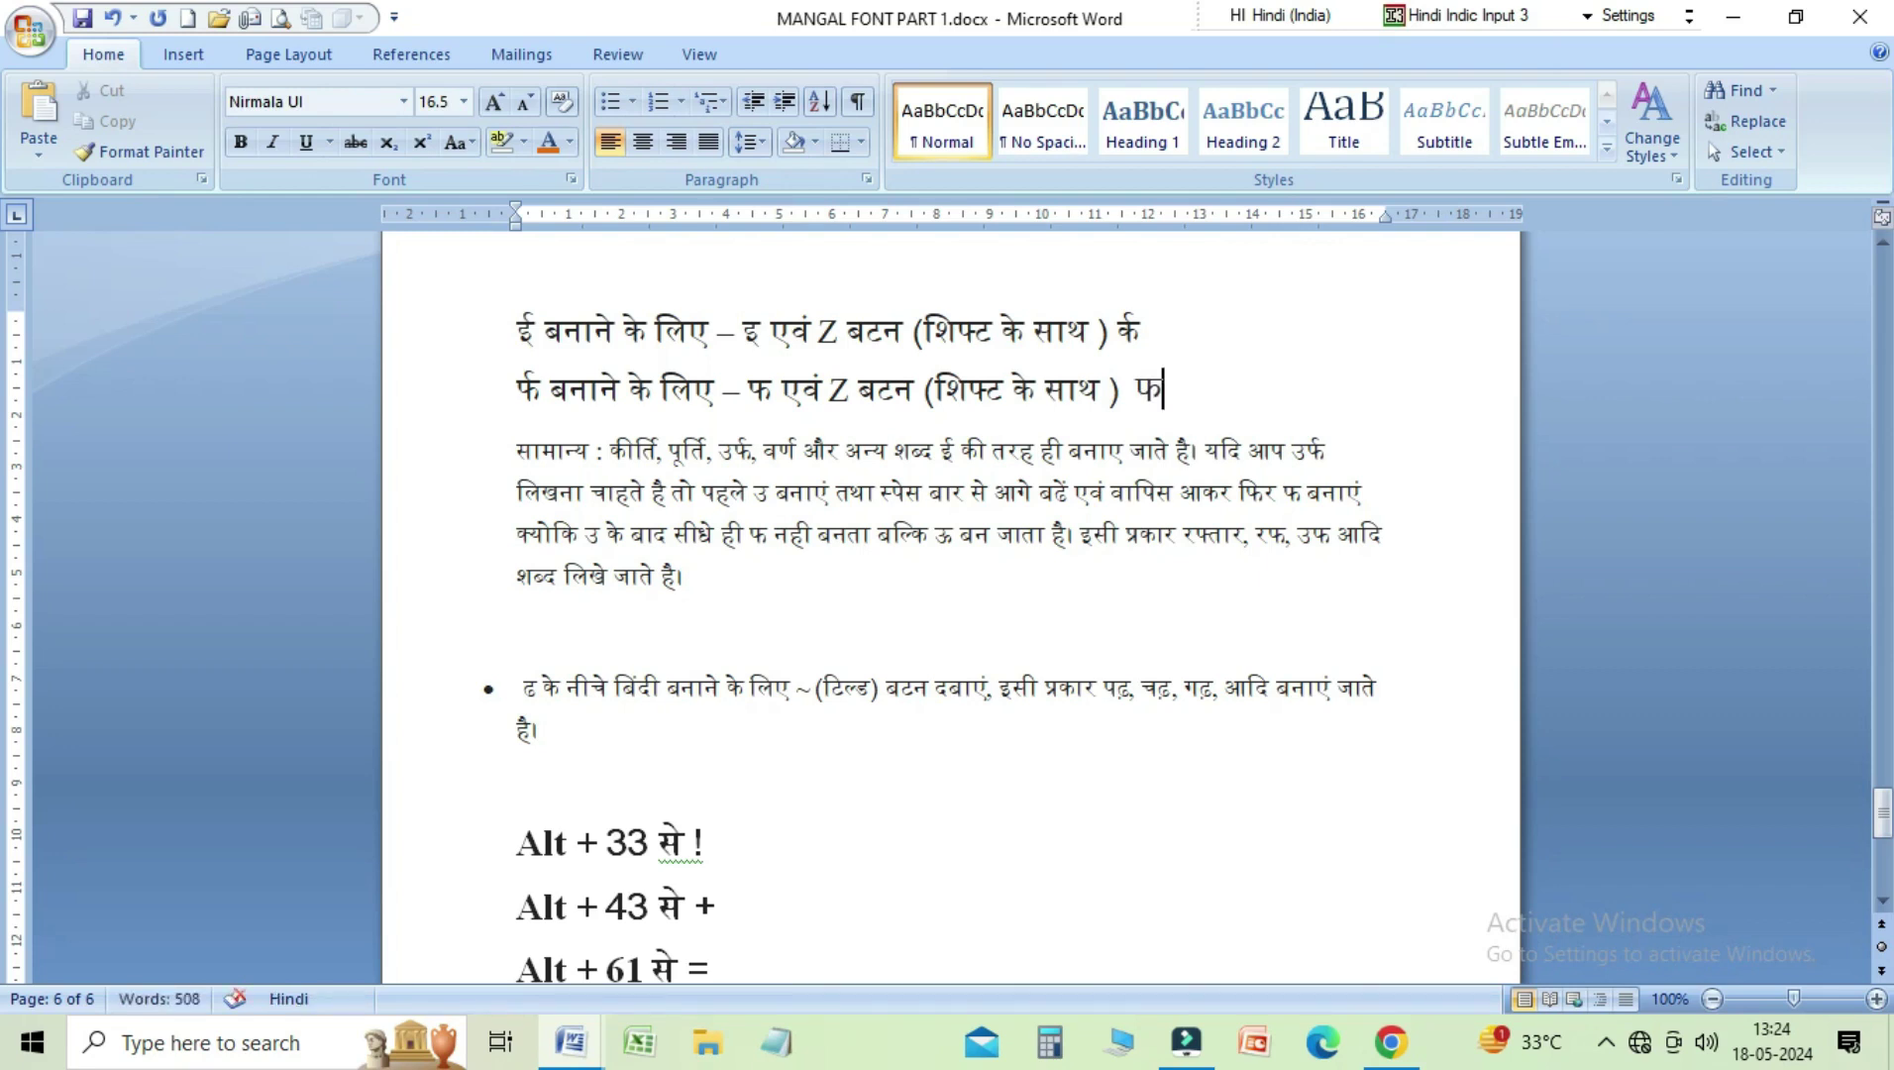
{"action": "type", "text": "Z"}
{"action": "left_click", "coordinate": [734, 582]}
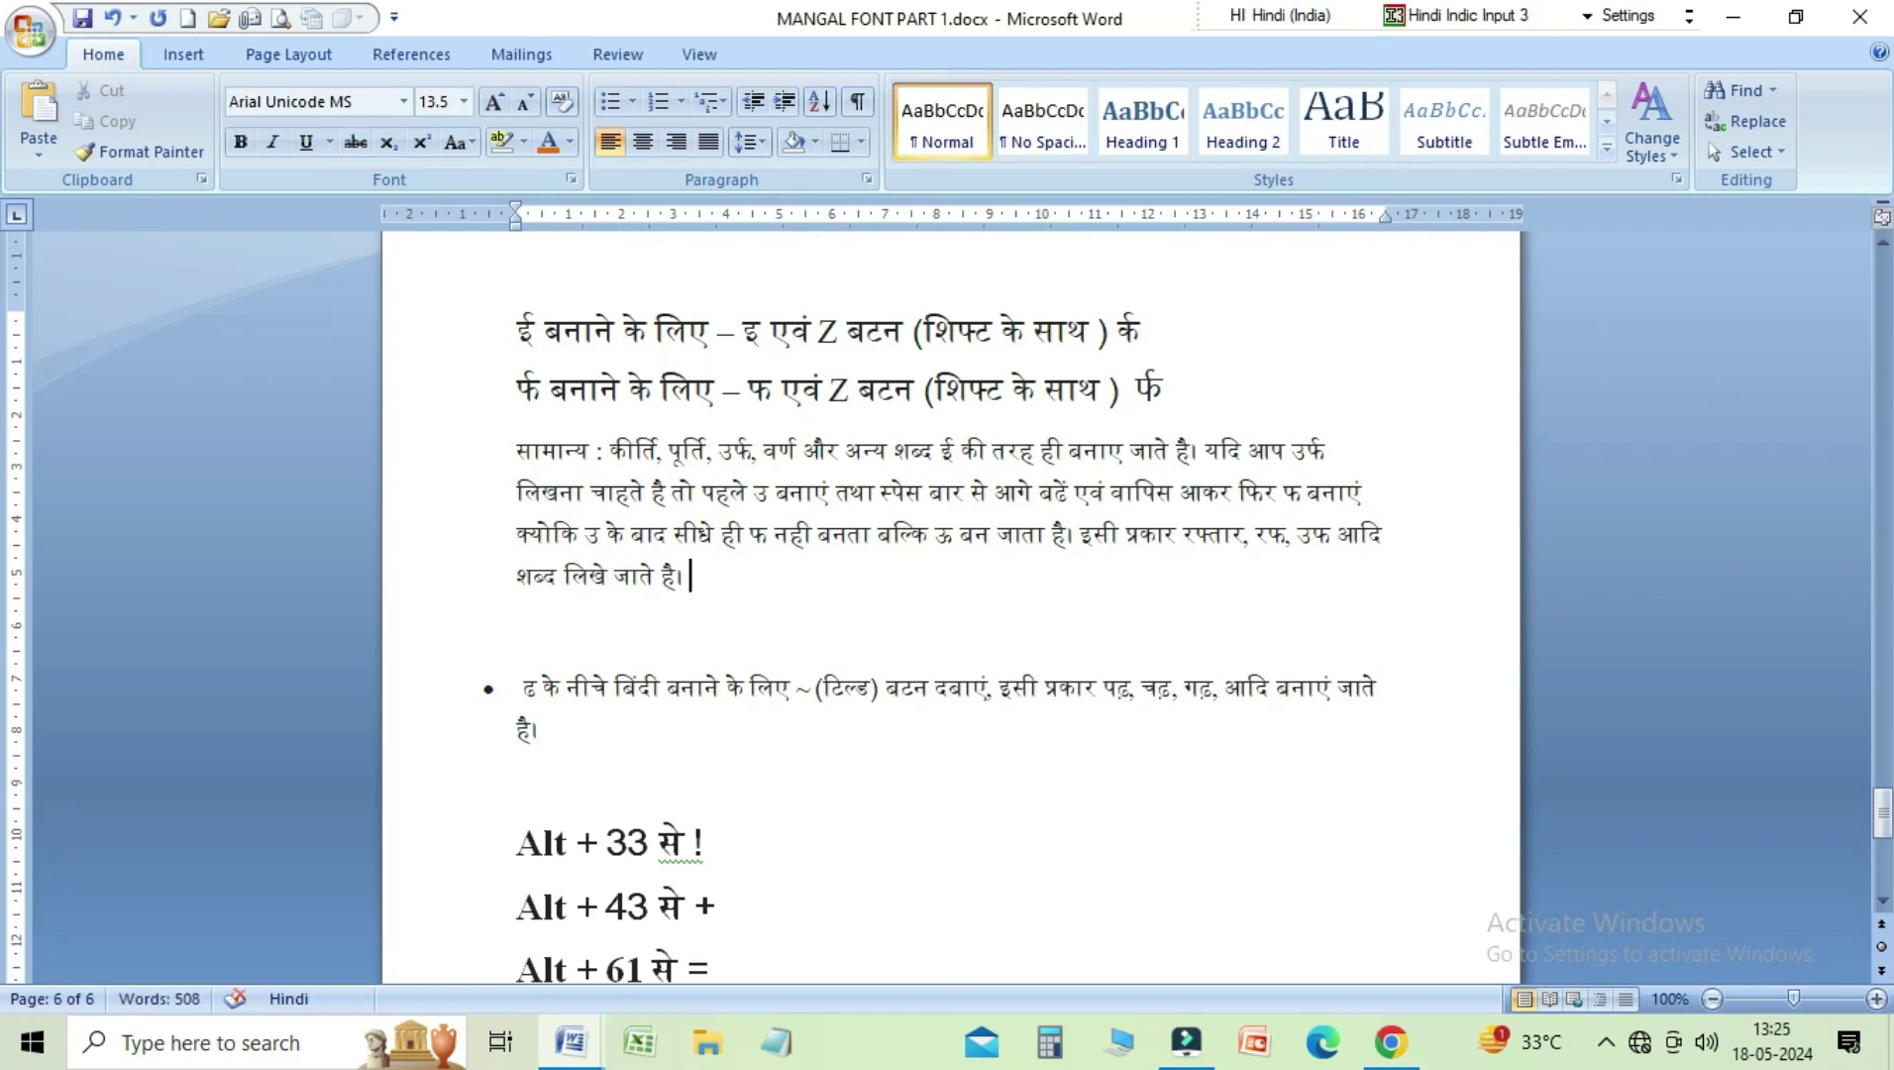
{"action": "type", "text": "उ"}
{"action": "mouse_move", "coordinate": [1881, 814]}
{"action": "left_mouse_down"}
{"action": "mouse_move", "coordinate": [1880, 778]}
{"action": "mouse_move", "coordinate": [1881, 804]}
{"action": "left_mouse_up"}
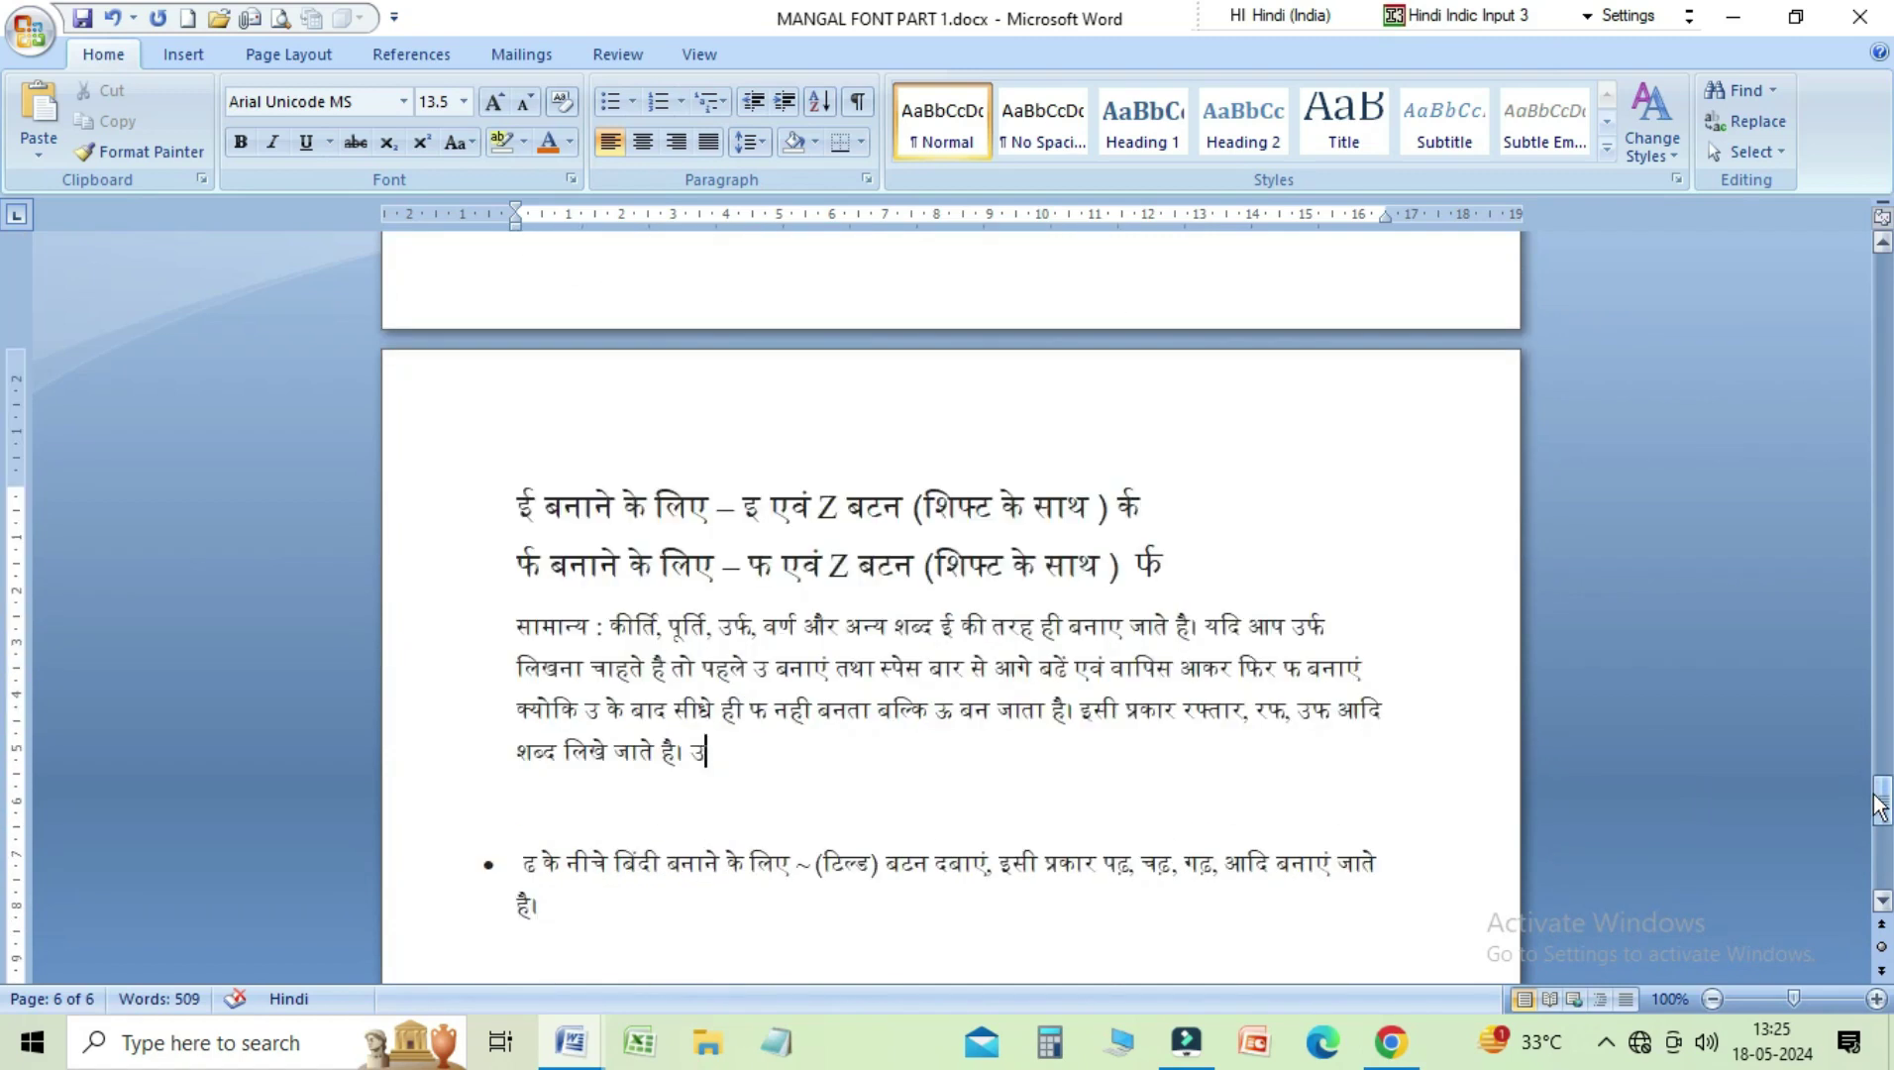
{"action": "type", "text": "फ"}
{"action": "key", "text": "BackSpace"}
{"action": "type", "text": "फ"}
{"action": "key", "text": "BackSpace"}
{"action": "type", "text": "फ"}
{"action": "key", "text": "BackSpace"}
{"action": "key", "text": "BackSpace"}
{"action": "left_click_drag", "start_coordinate": [1882, 802], "coordinate": [1882, 832]}
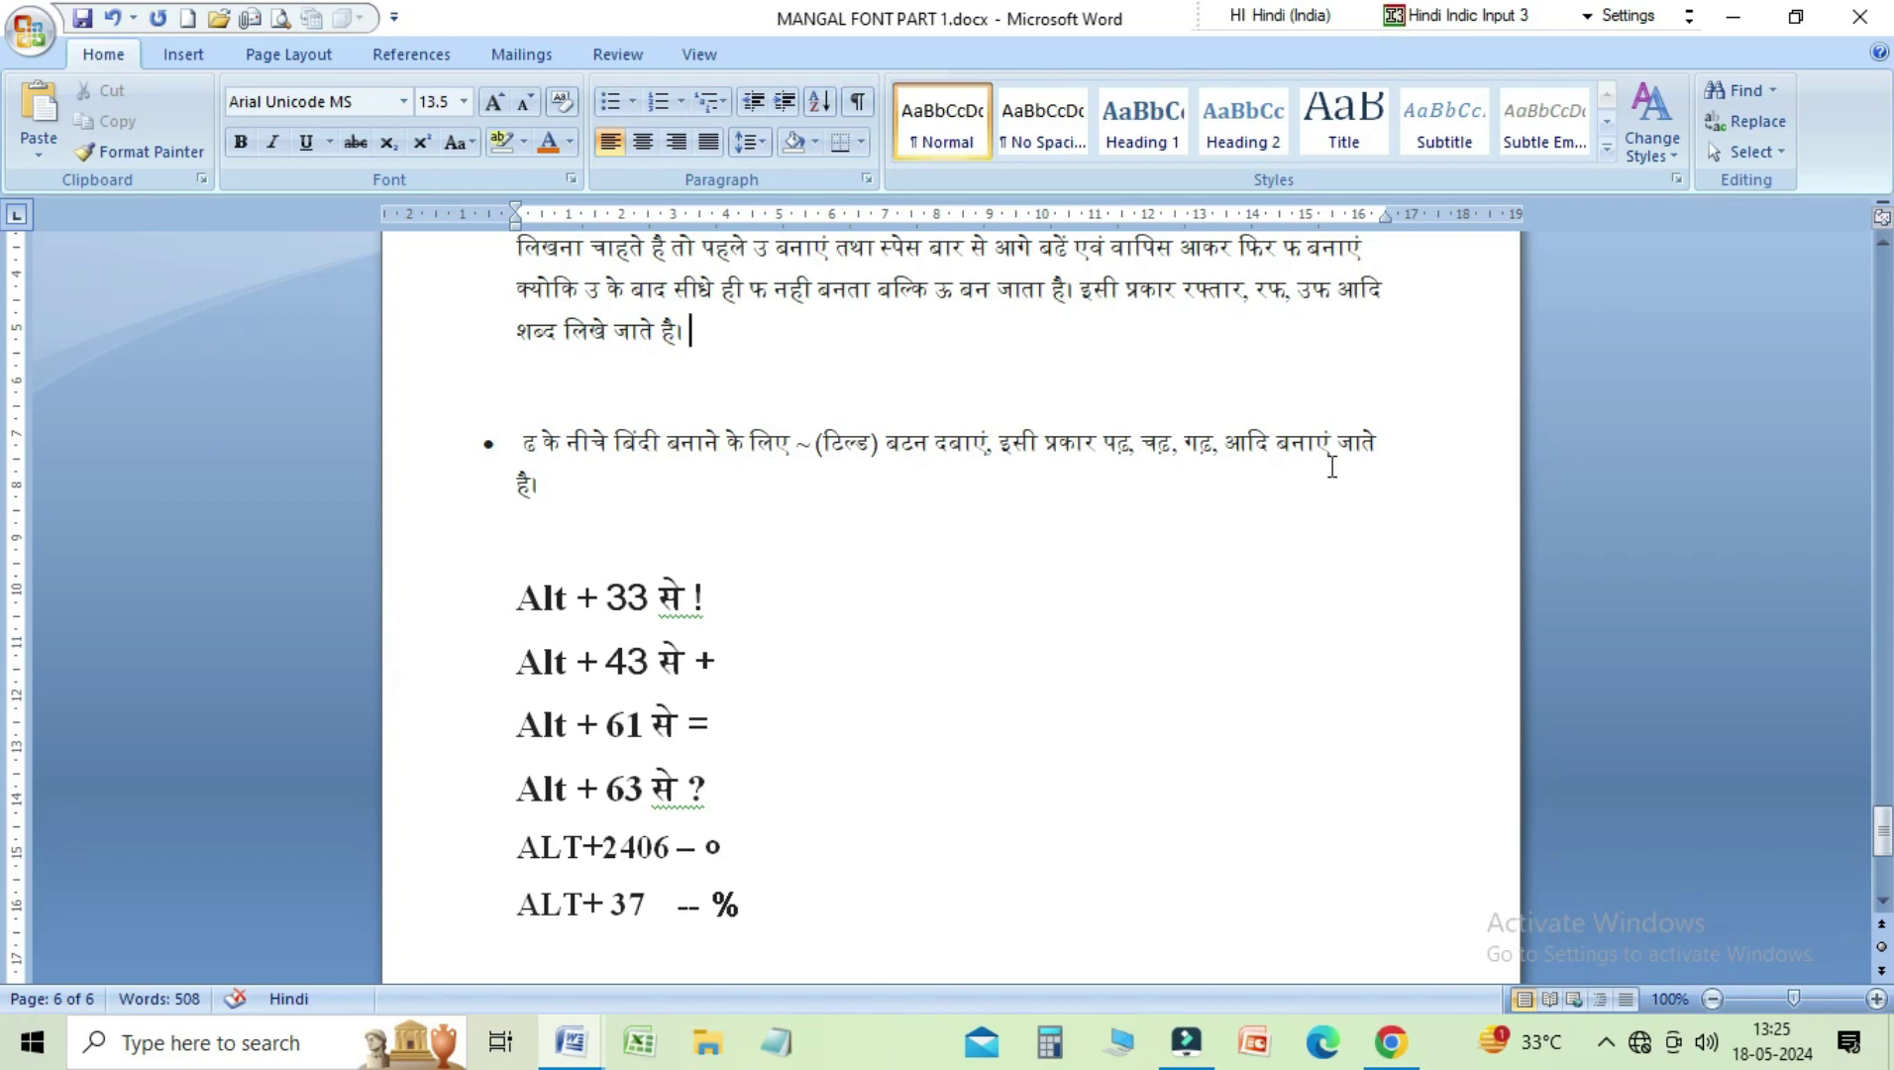
Step: Type the example word गढ़ after है। in the ढ़ bullet, fixing mistyped letters
{"action": "left_click", "coordinate": [661, 474]}
{"action": "type", "text": "ग"}
{"action": "type", "text": "ण्"}
{"action": "key", "text": "BackSpace"}
{"action": "key", "text": "BackSpace"}
{"action": "type", "text": "च"}
{"action": "key", "text": "BackSpace"}
{"action": "type", "text": "घ"}
{"action": "key", "text": "BackSpace"}
{"action": "type", "text": "ढ"}
{"action": "type", "text": "़"}
Step: Add a second !, + and = to the Alt + 33, 43 and 61 lines
{"action": "left_click", "coordinate": [744, 597]}
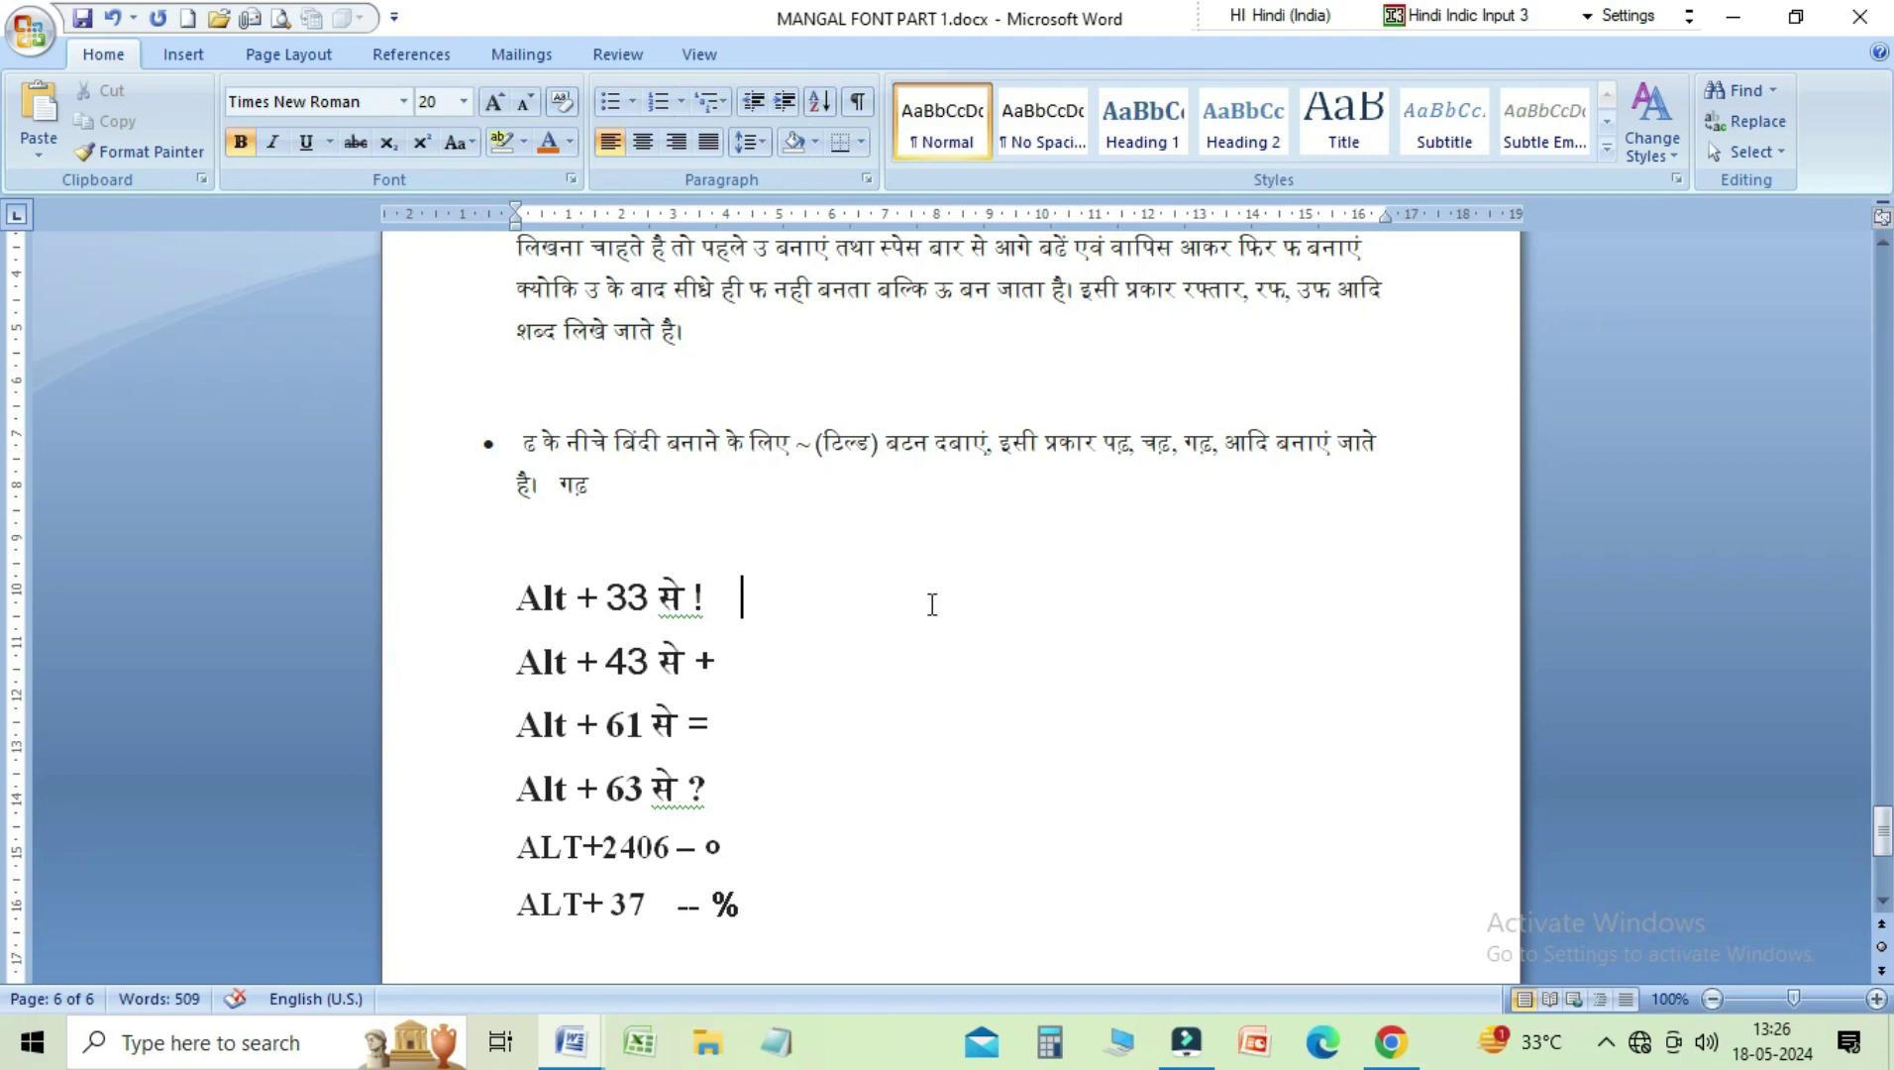
{"action": "type", "text": "!"}
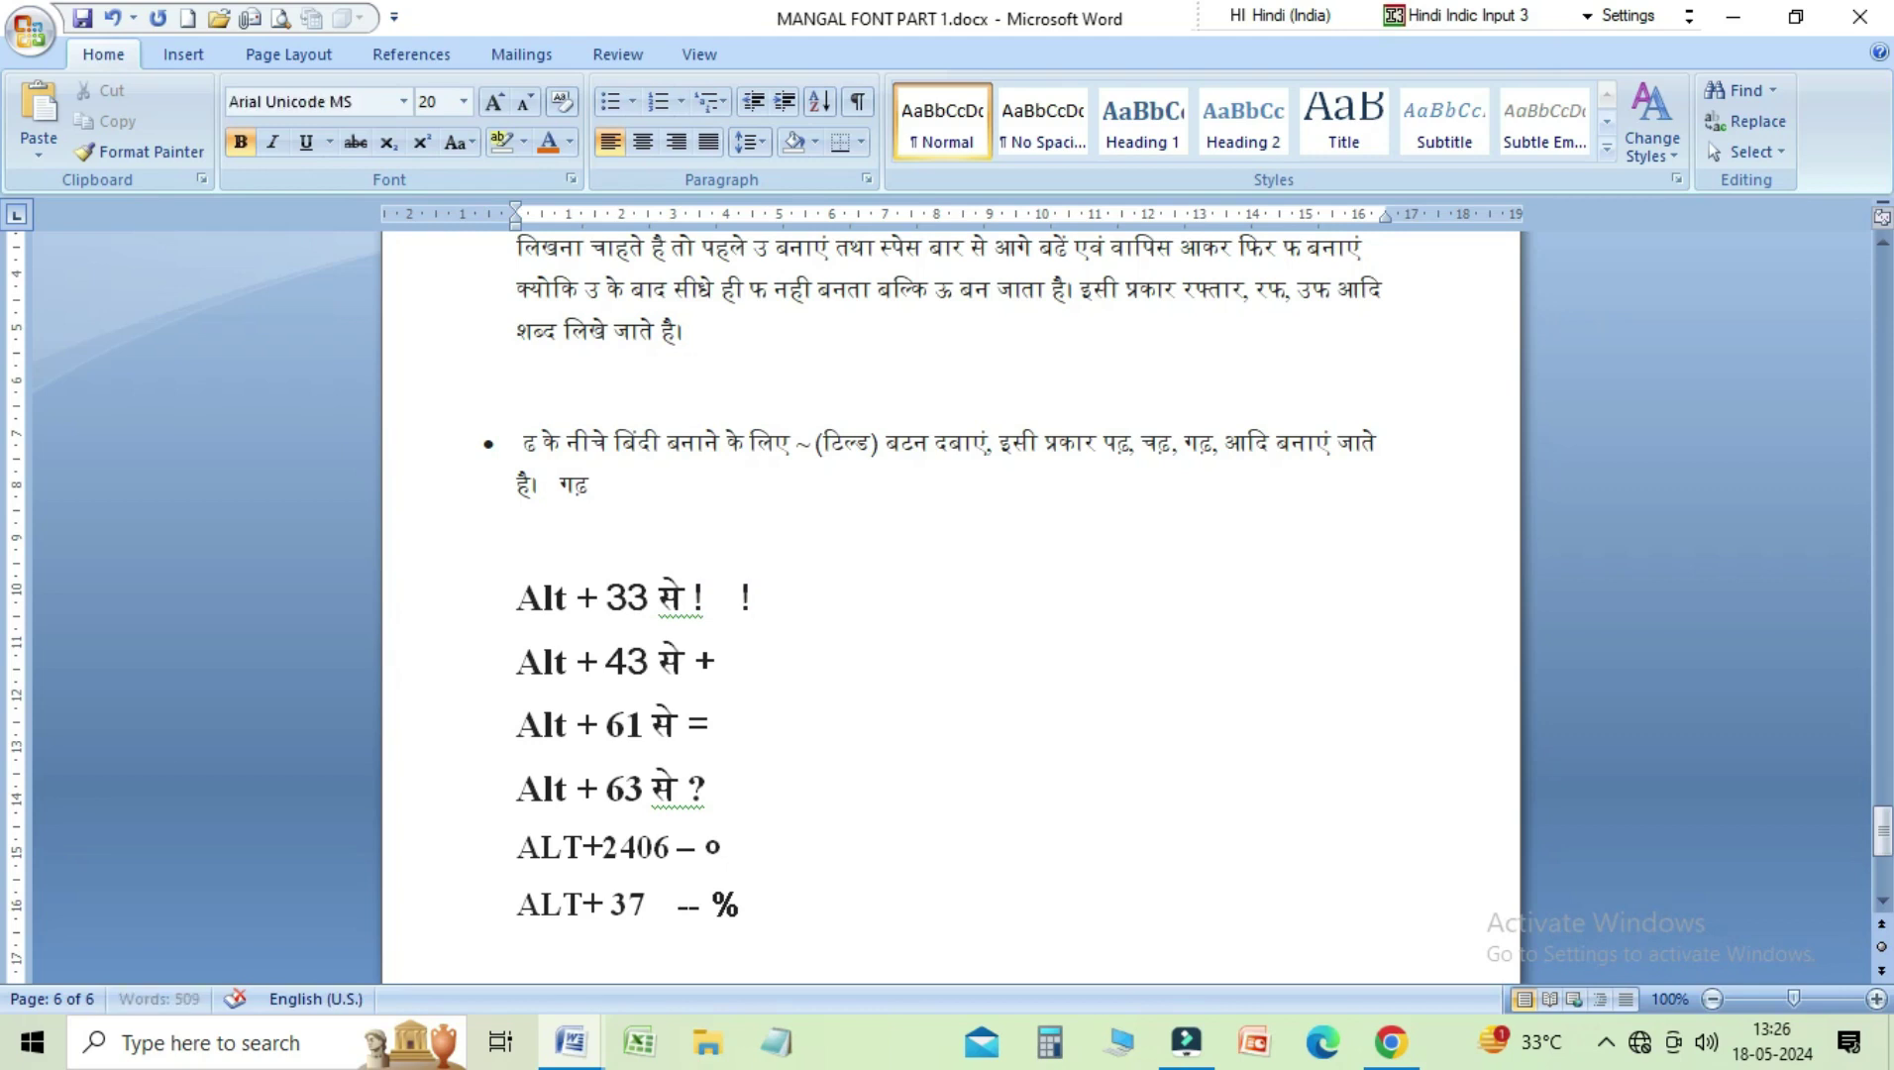
{"action": "left_click", "coordinate": [786, 658]}
{"action": "type", "text": "+"}
{"action": "left_click", "coordinate": [746, 723]}
{"action": "key", "text": "alt"}
{"action": "type", "text": "="}
{"action": "key", "text": "Down"}
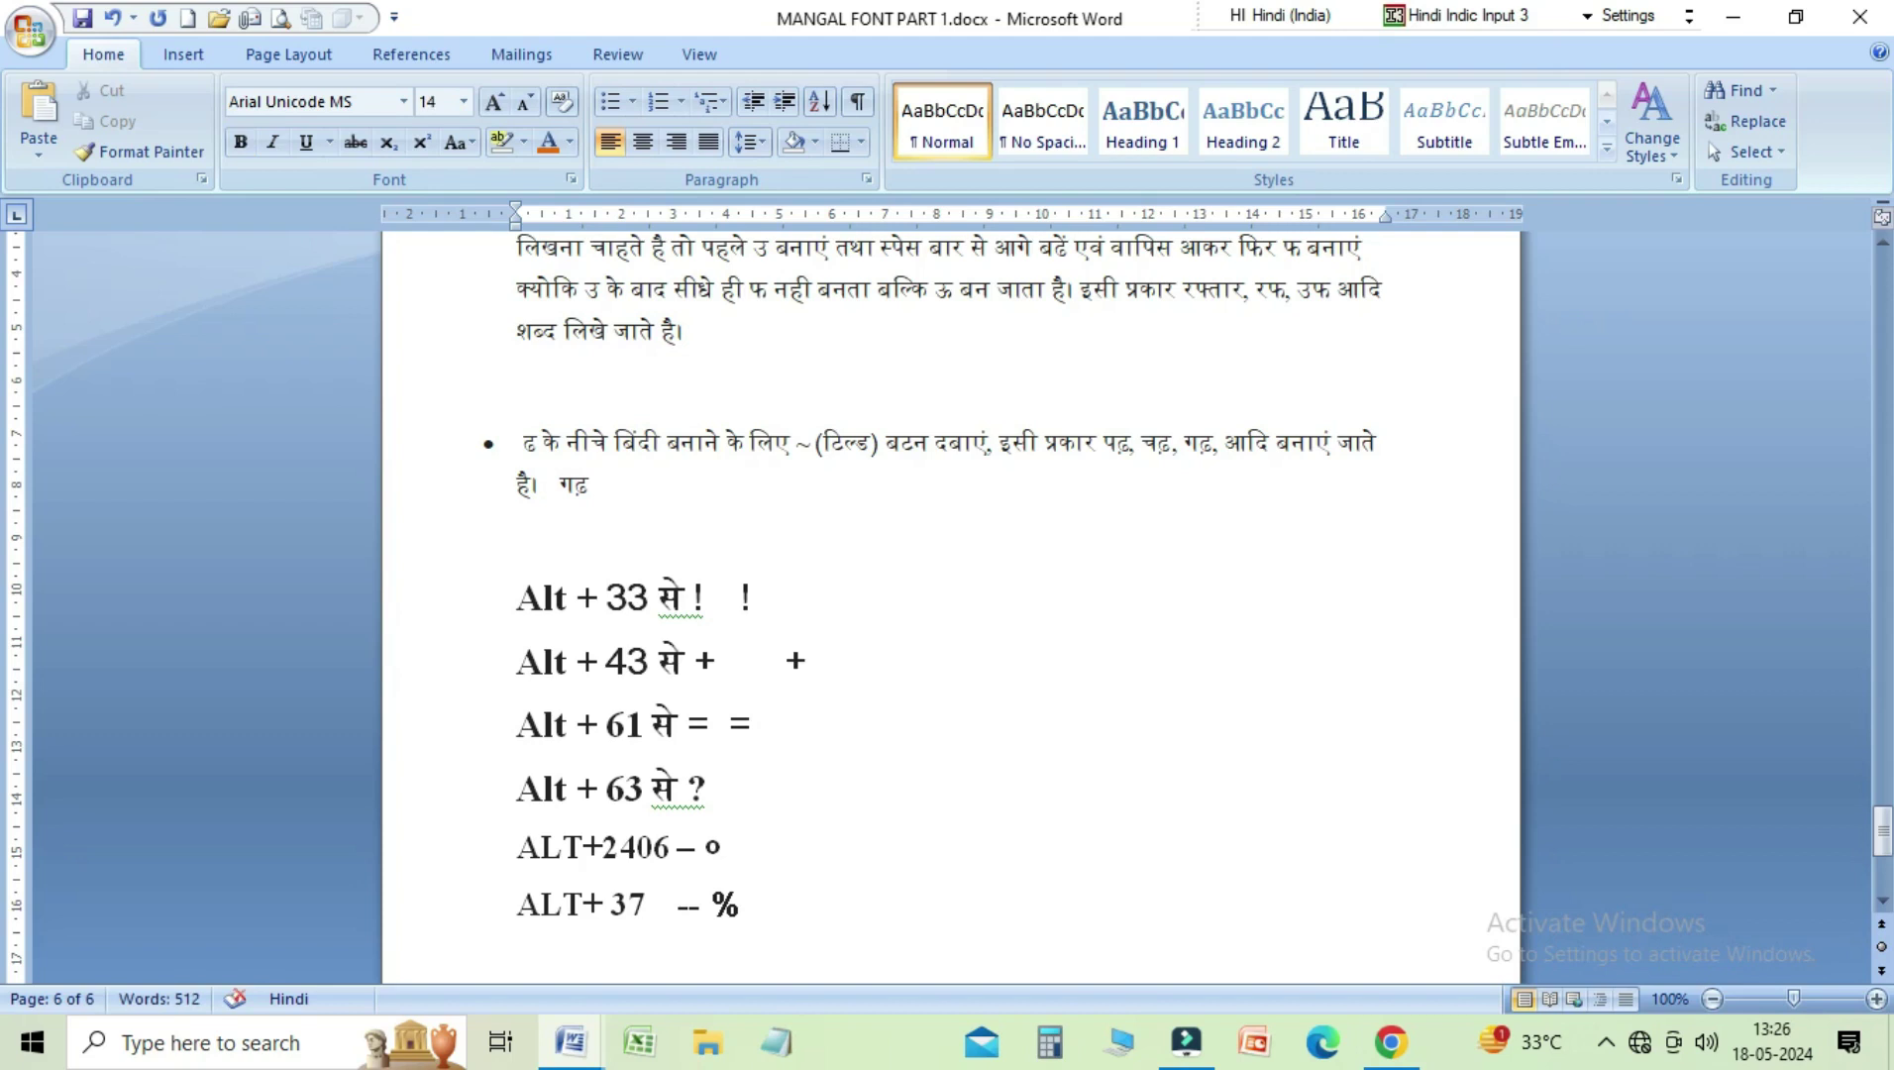
{"action": "type", "text": "$"}
{"action": "key", "text": "BackSpace"}
Step: Start a new line below ALT+ 37 with the word छात्र
{"action": "left_click", "coordinate": [782, 833]}
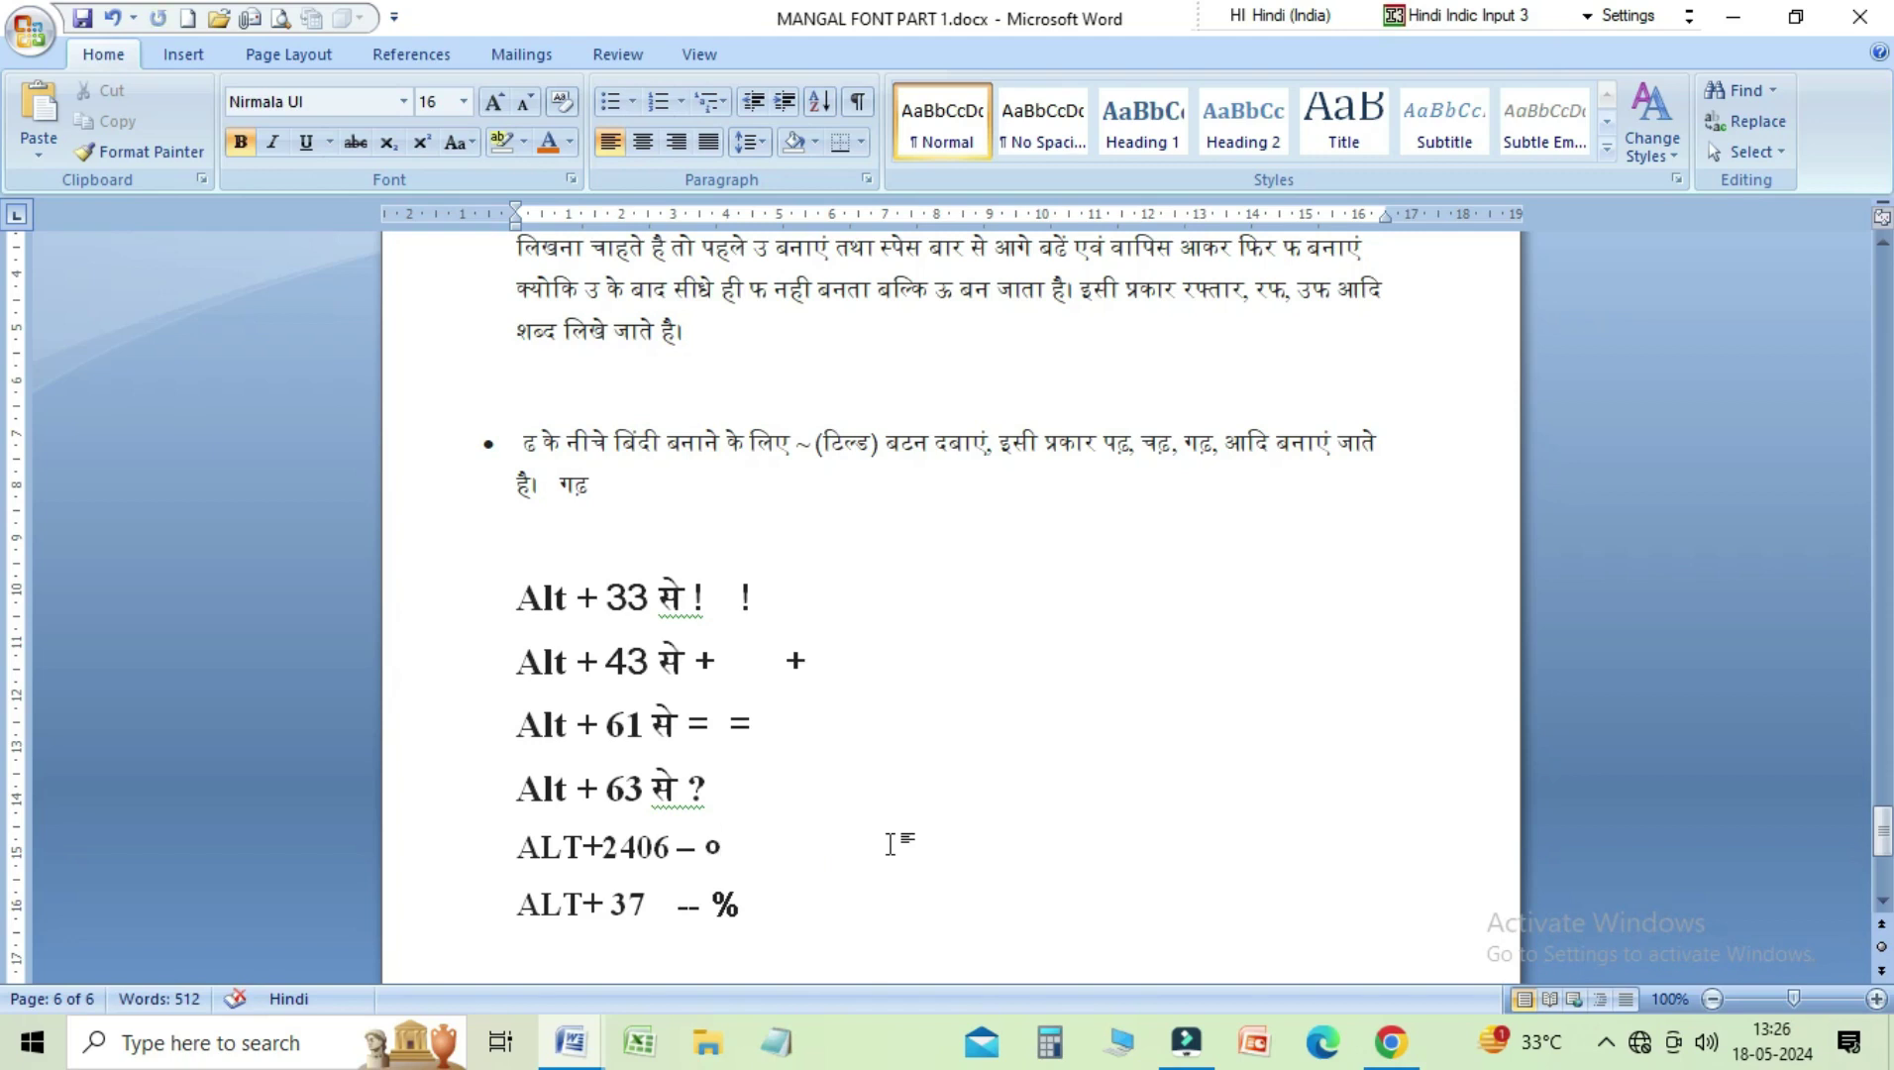
{"action": "left_click_drag", "start_coordinate": [1882, 830], "coordinate": [1882, 847]}
{"action": "left_click", "coordinate": [903, 811]}
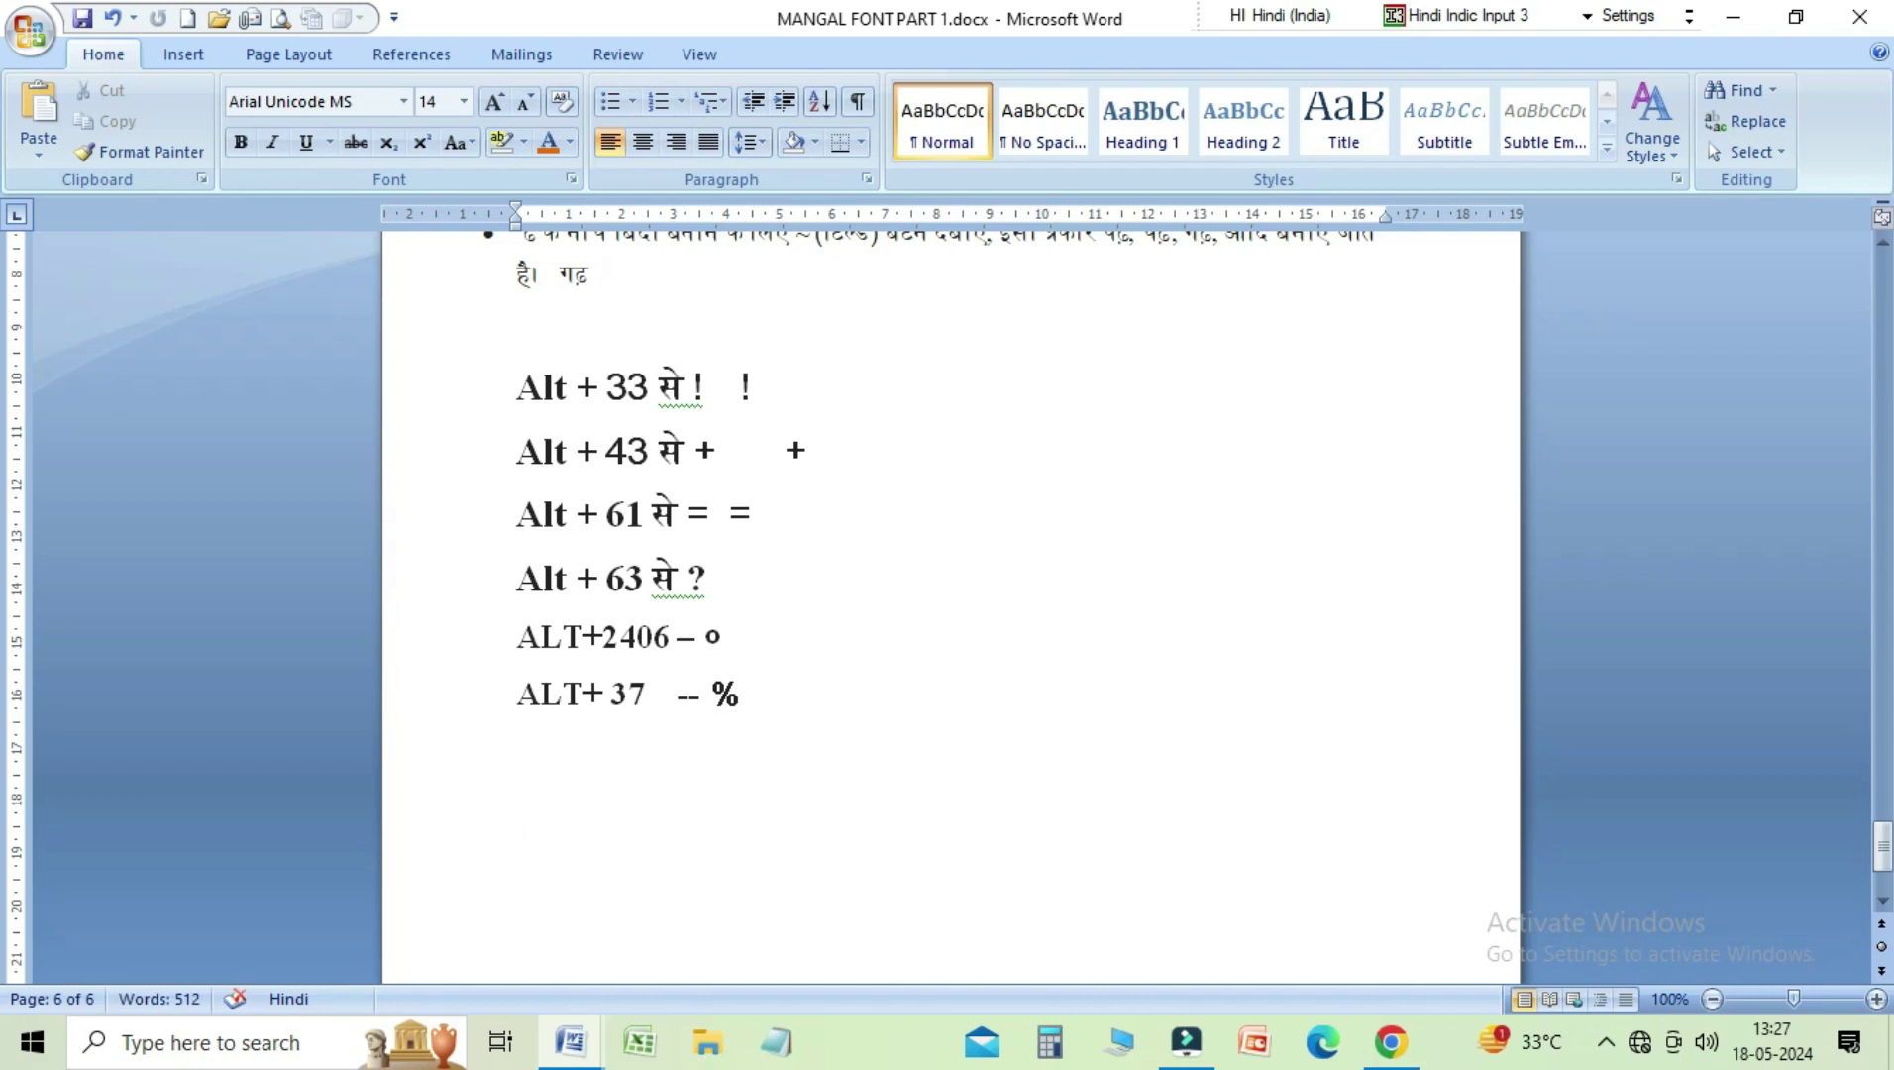
{"action": "type", "text": "३"}
{"action": "key", "text": "ctrl+z"}
{"action": "type", "text": "छा"}
{"action": "type", "text": "त्र"}
Step: Type चंडीगढ़ and लखनउ after छात्र on the example line
{"action": "type", "text": "चं"}
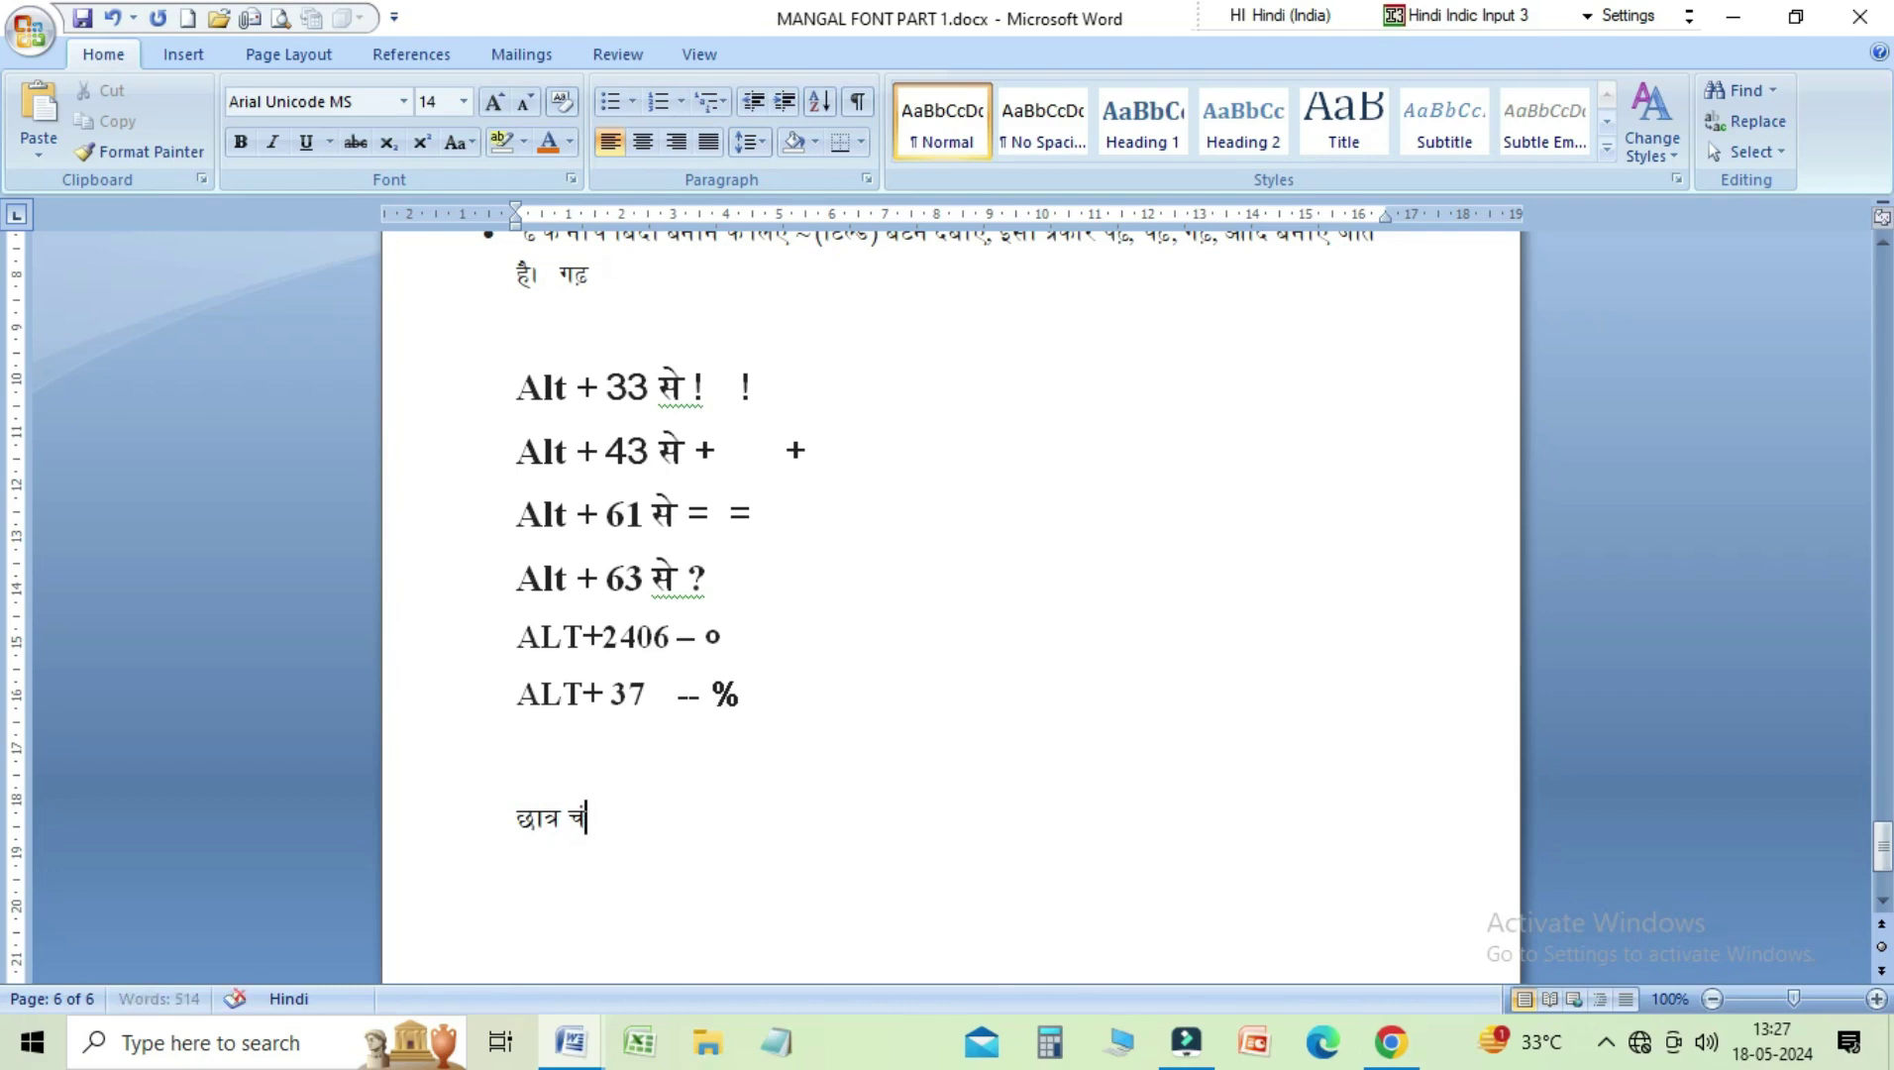
{"action": "type", "text": "ड"}
{"action": "type", "text": "ी"}
{"action": "type", "text": "ग"}
{"action": "type", "text": "ढ़"}
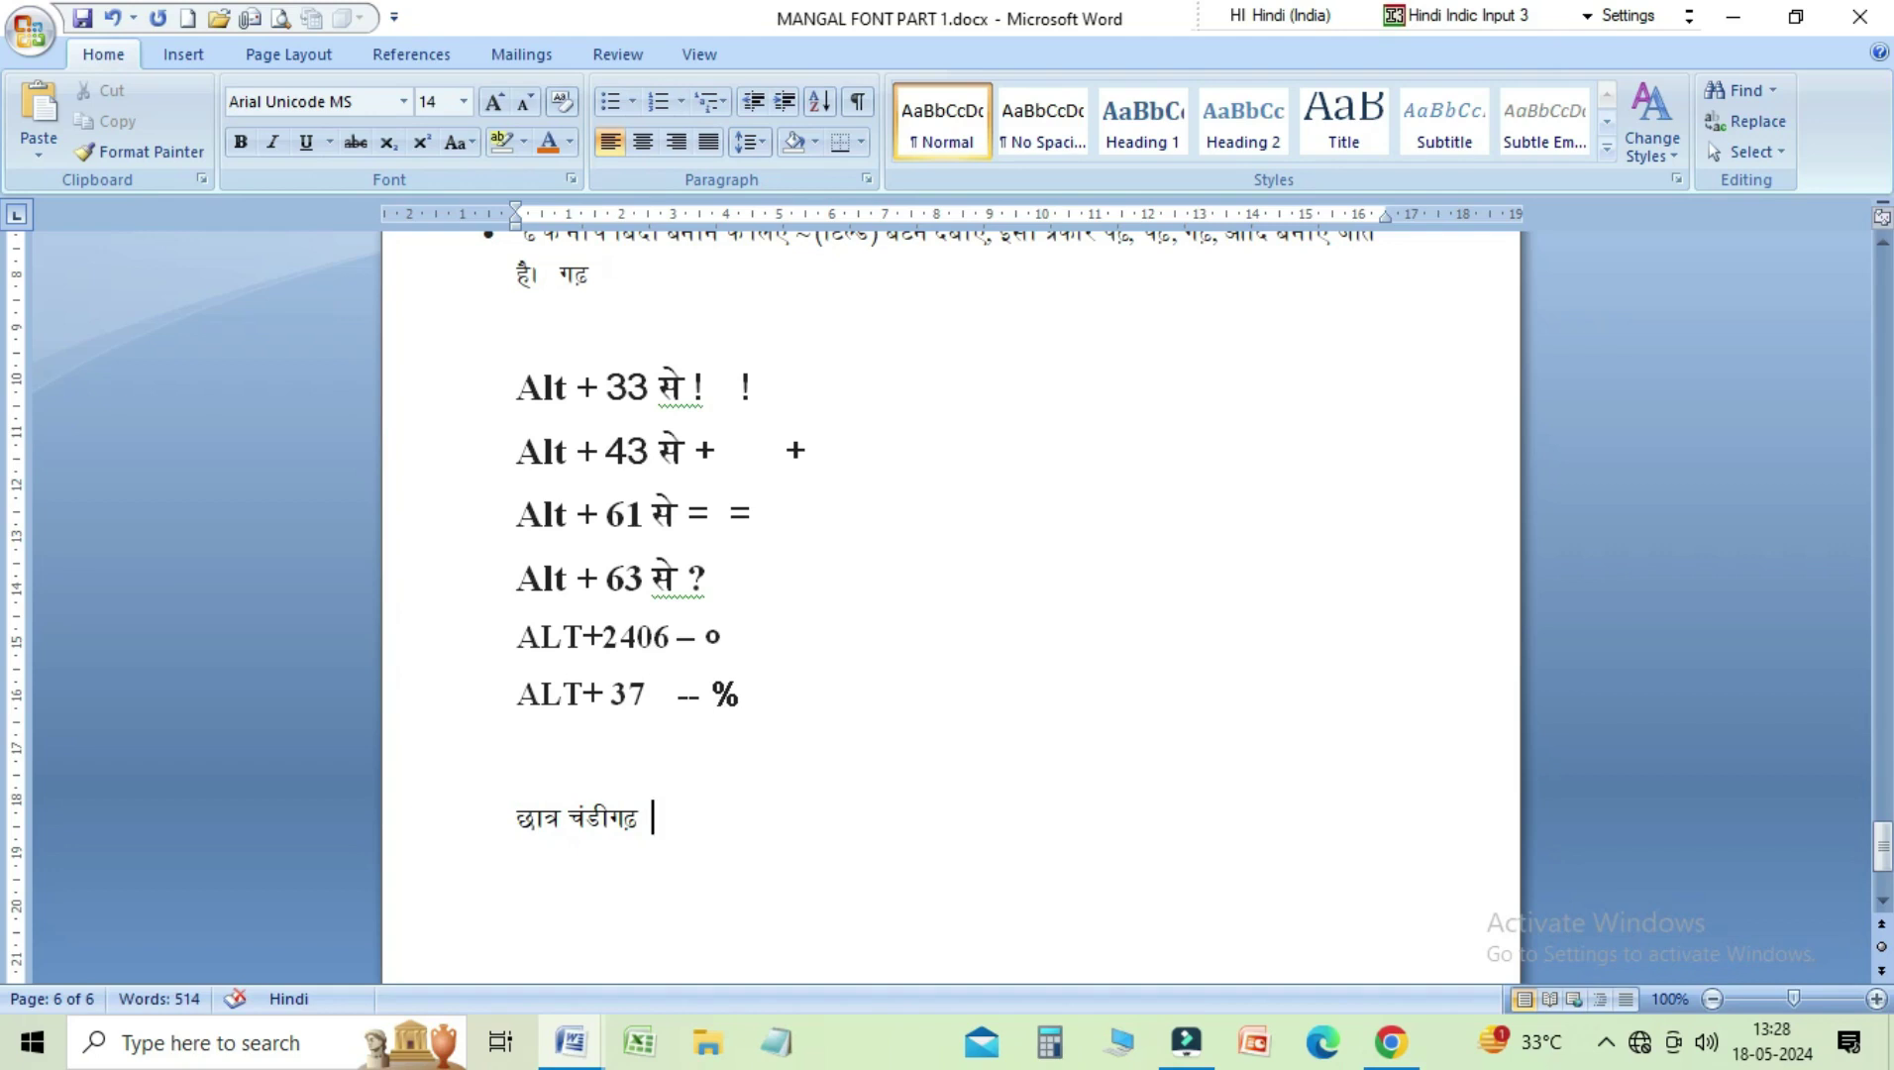
{"action": "type", "text": "ल"}
{"action": "type", "text": "ख"}
{"action": "type", "text": "न"}
{"action": "type", "text": "उ"}
{"action": "type", "text": "ऊ"}
{"action": "mouse_move", "coordinate": [1881, 837]}
{"action": "left_mouse_down"}
{"action": "mouse_move", "coordinate": [1885, 698]}
{"action": "mouse_move", "coordinate": [1889, 768]}
{"action": "left_mouse_up"}
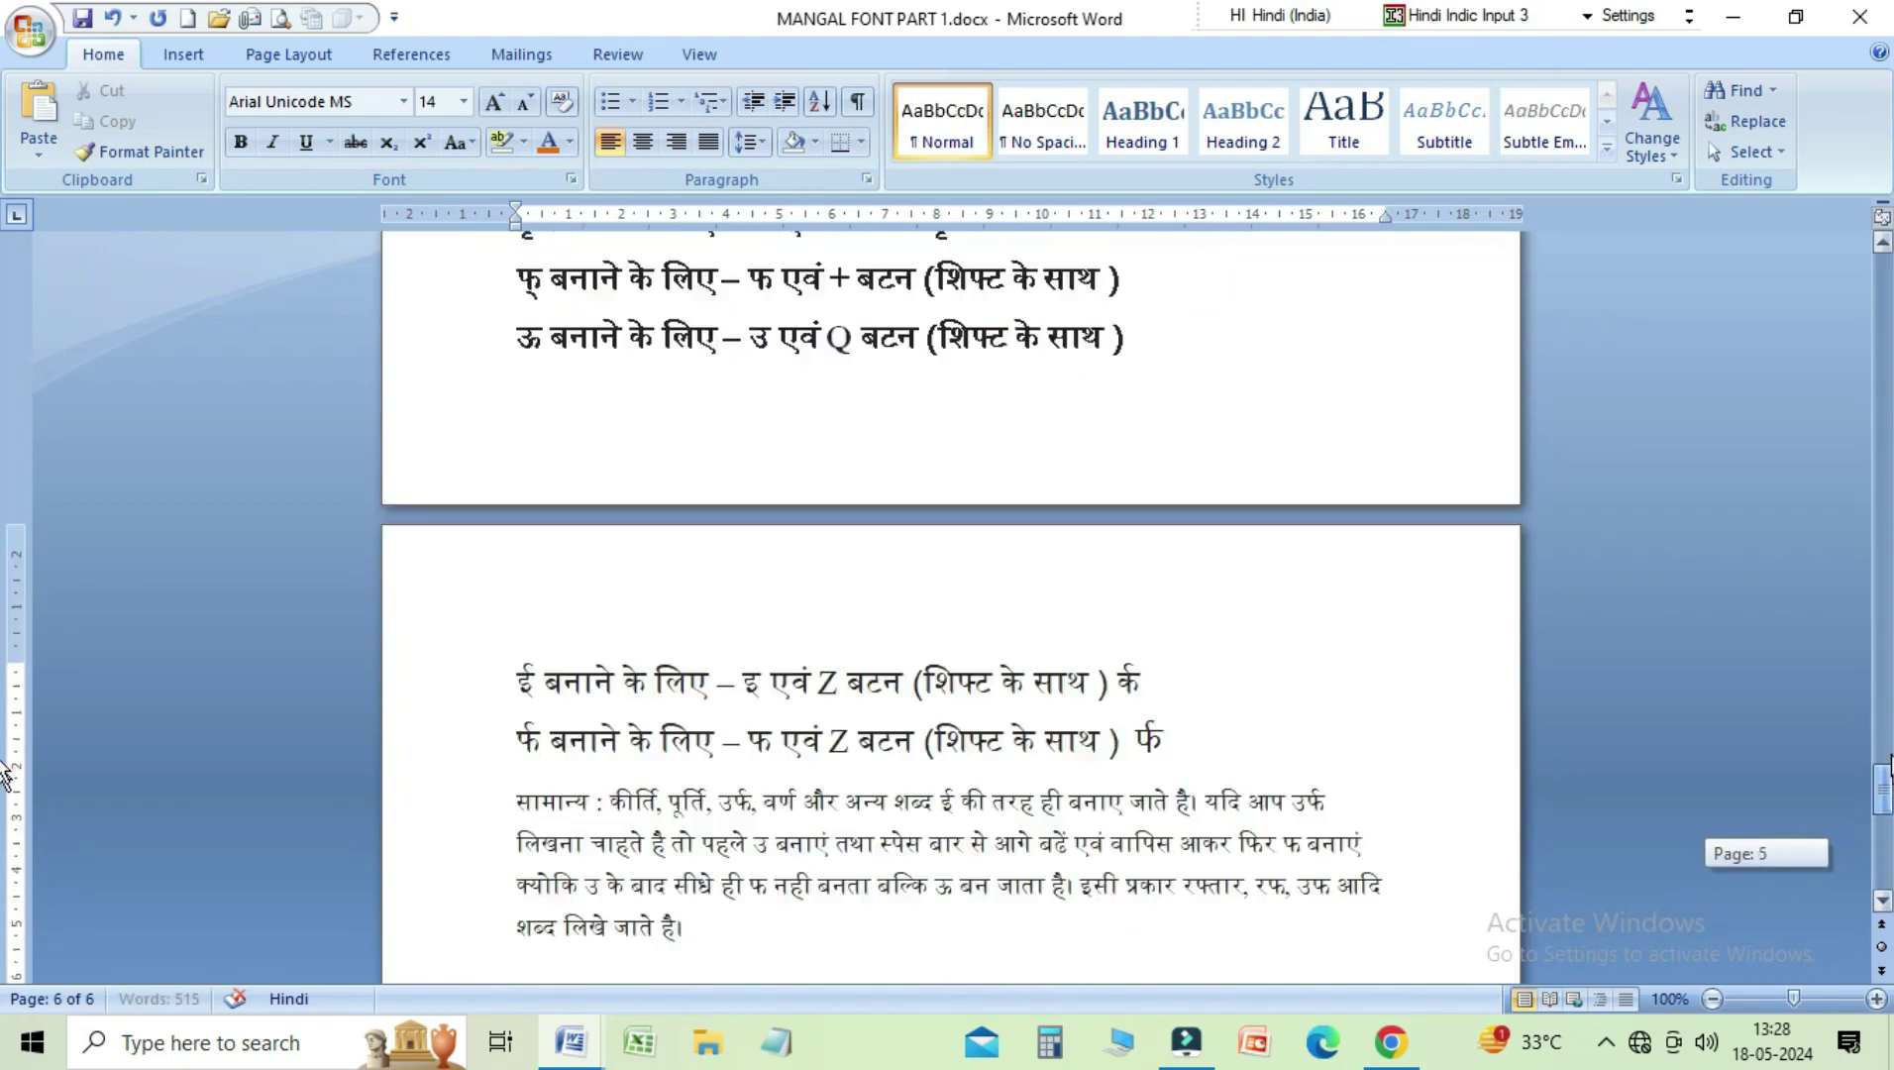
{"action": "mouse_move", "coordinate": [1889, 767]}
{"action": "left_mouse_down"}
{"action": "mouse_move", "coordinate": [1890, 750]}
{"action": "mouse_move", "coordinate": [1889, 786]}
{"action": "left_mouse_up"}
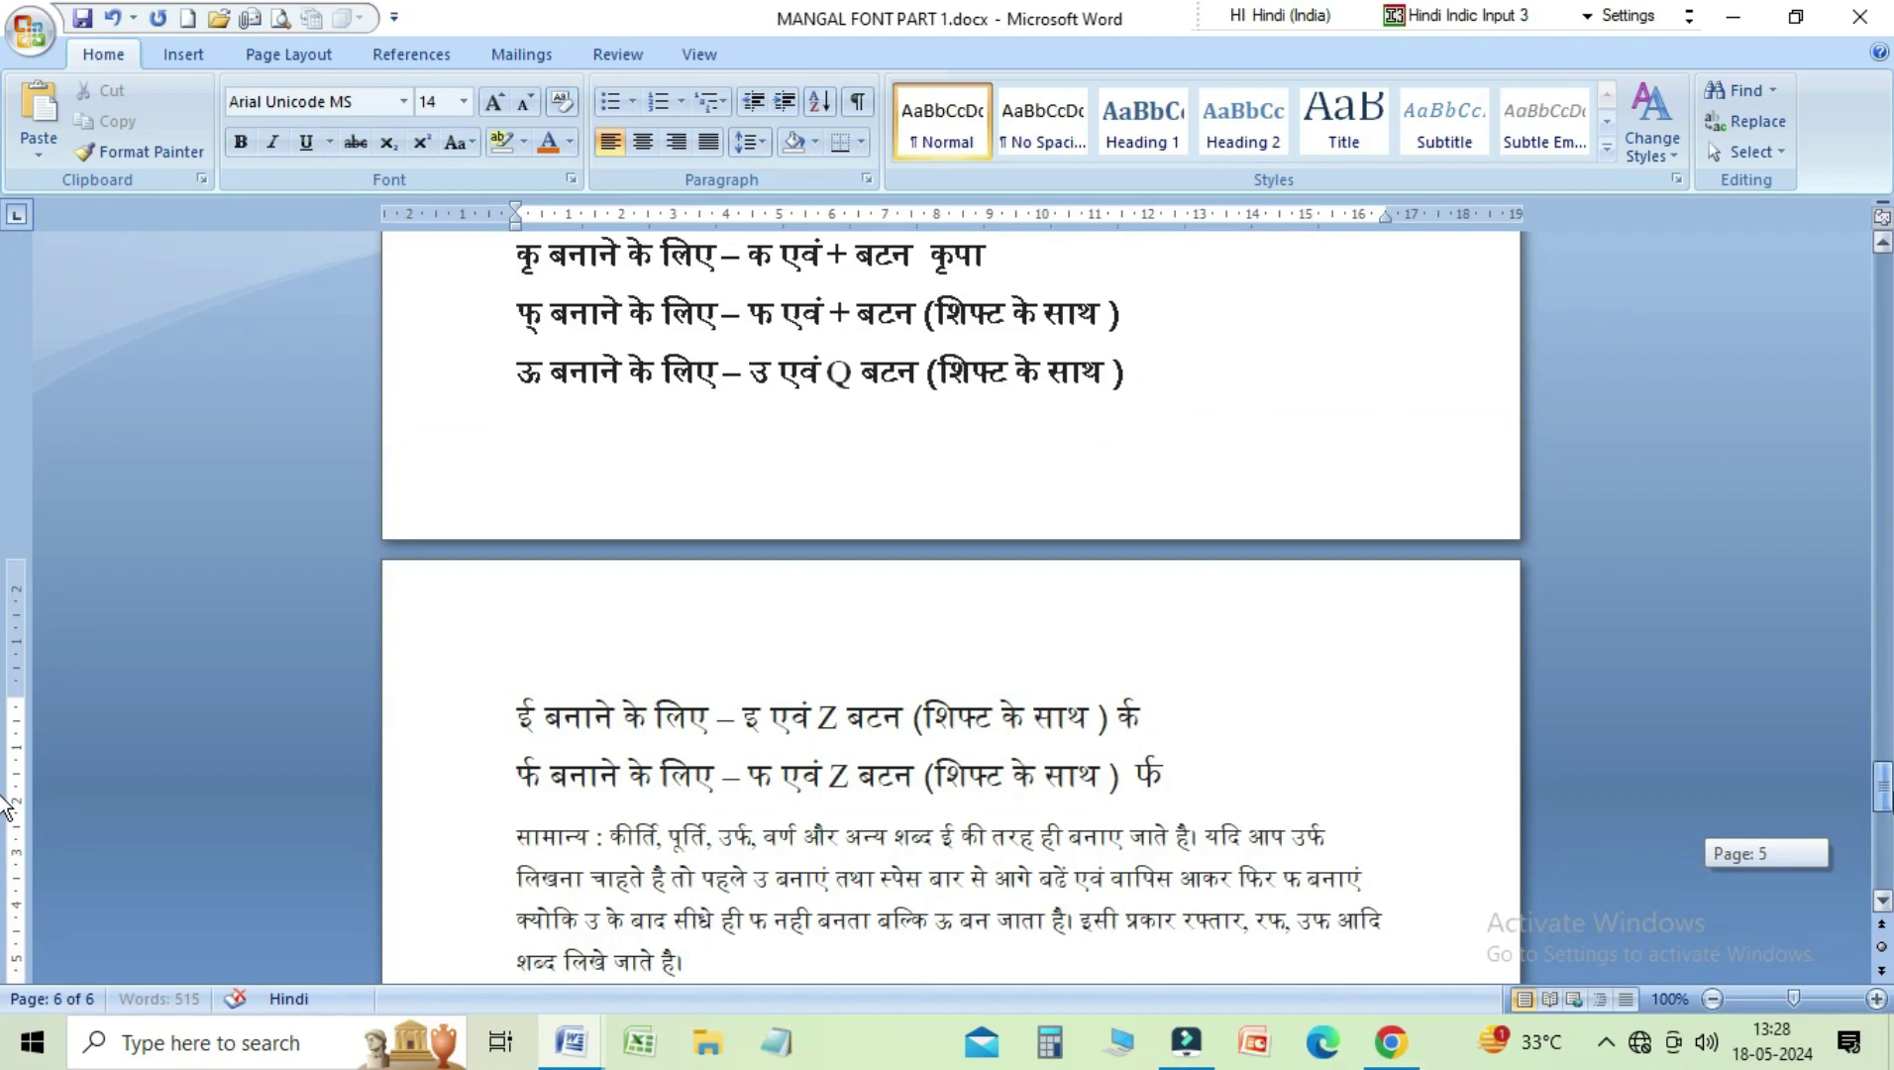
{"action": "left_click_drag", "start_coordinate": [5, 808], "coordinate": [1069, 764]}
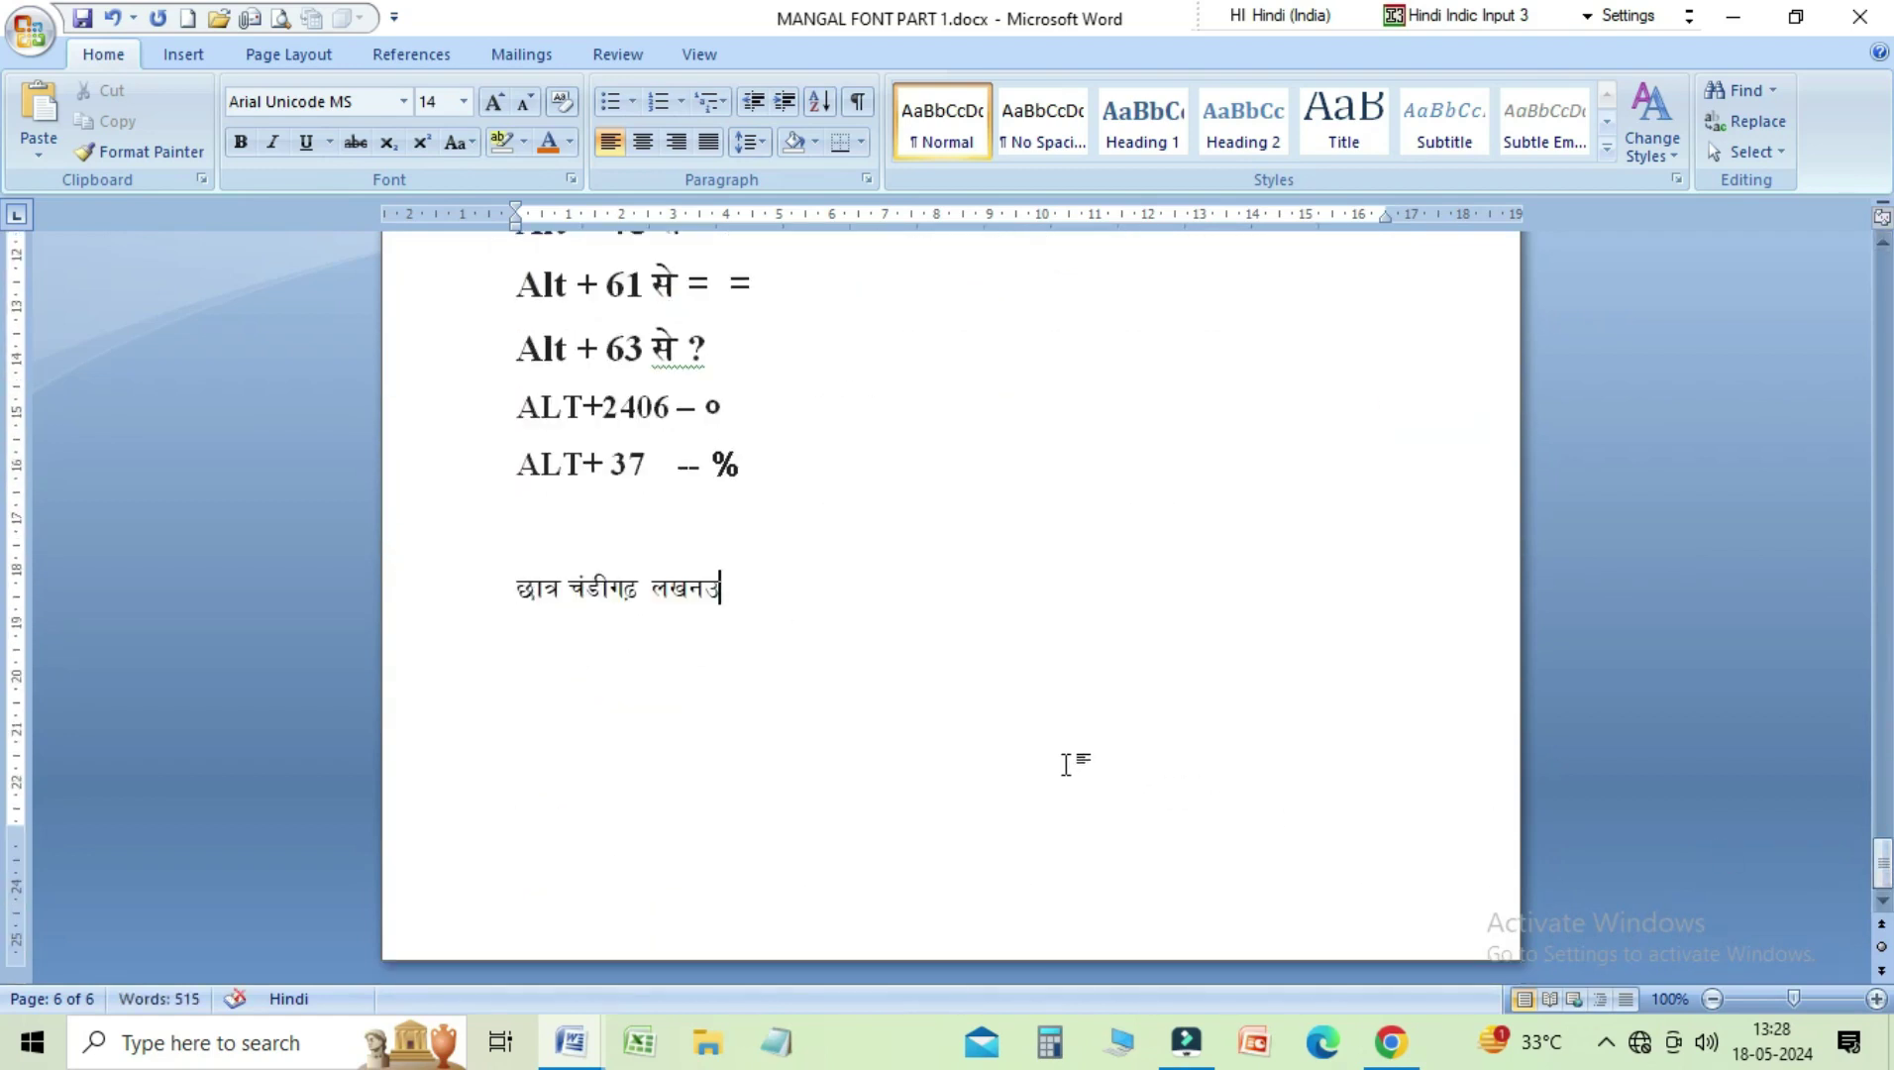
Step: Clear the stray फ characters and begin a new word with ल after छात्र चंडीगढ़
{"action": "type", "text": "फ"}
{"action": "key", "text": "BackSpace"}
{"action": "type", "text": "फ"}
{"action": "key", "text": "BackSpace"}
{"action": "key", "text": "BackSpace"}
{"action": "key", "text": "BackSpace"}
{"action": "key", "text": "BackSpace"}
{"action": "key", "text": "BackSpace"}
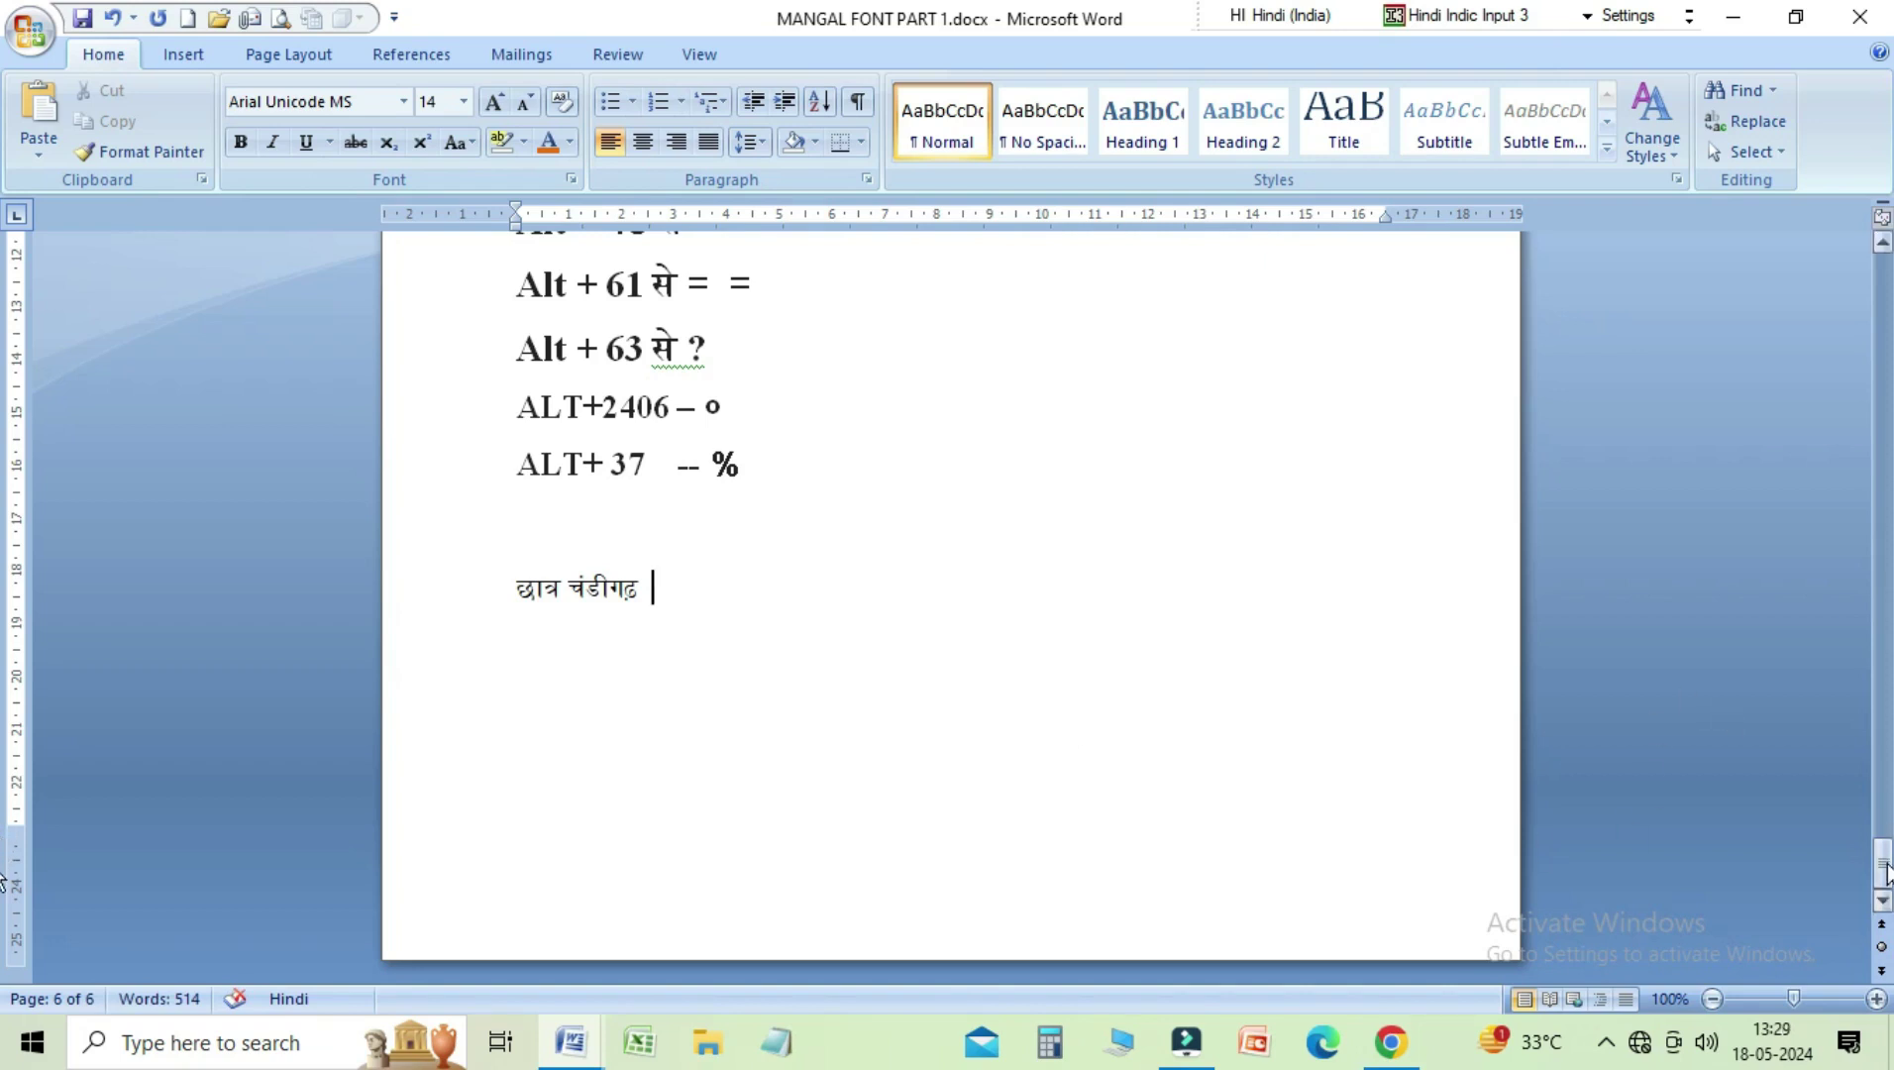
{"action": "left_click", "coordinate": [783, 423]}
{"action": "left_click", "coordinate": [681, 545]}
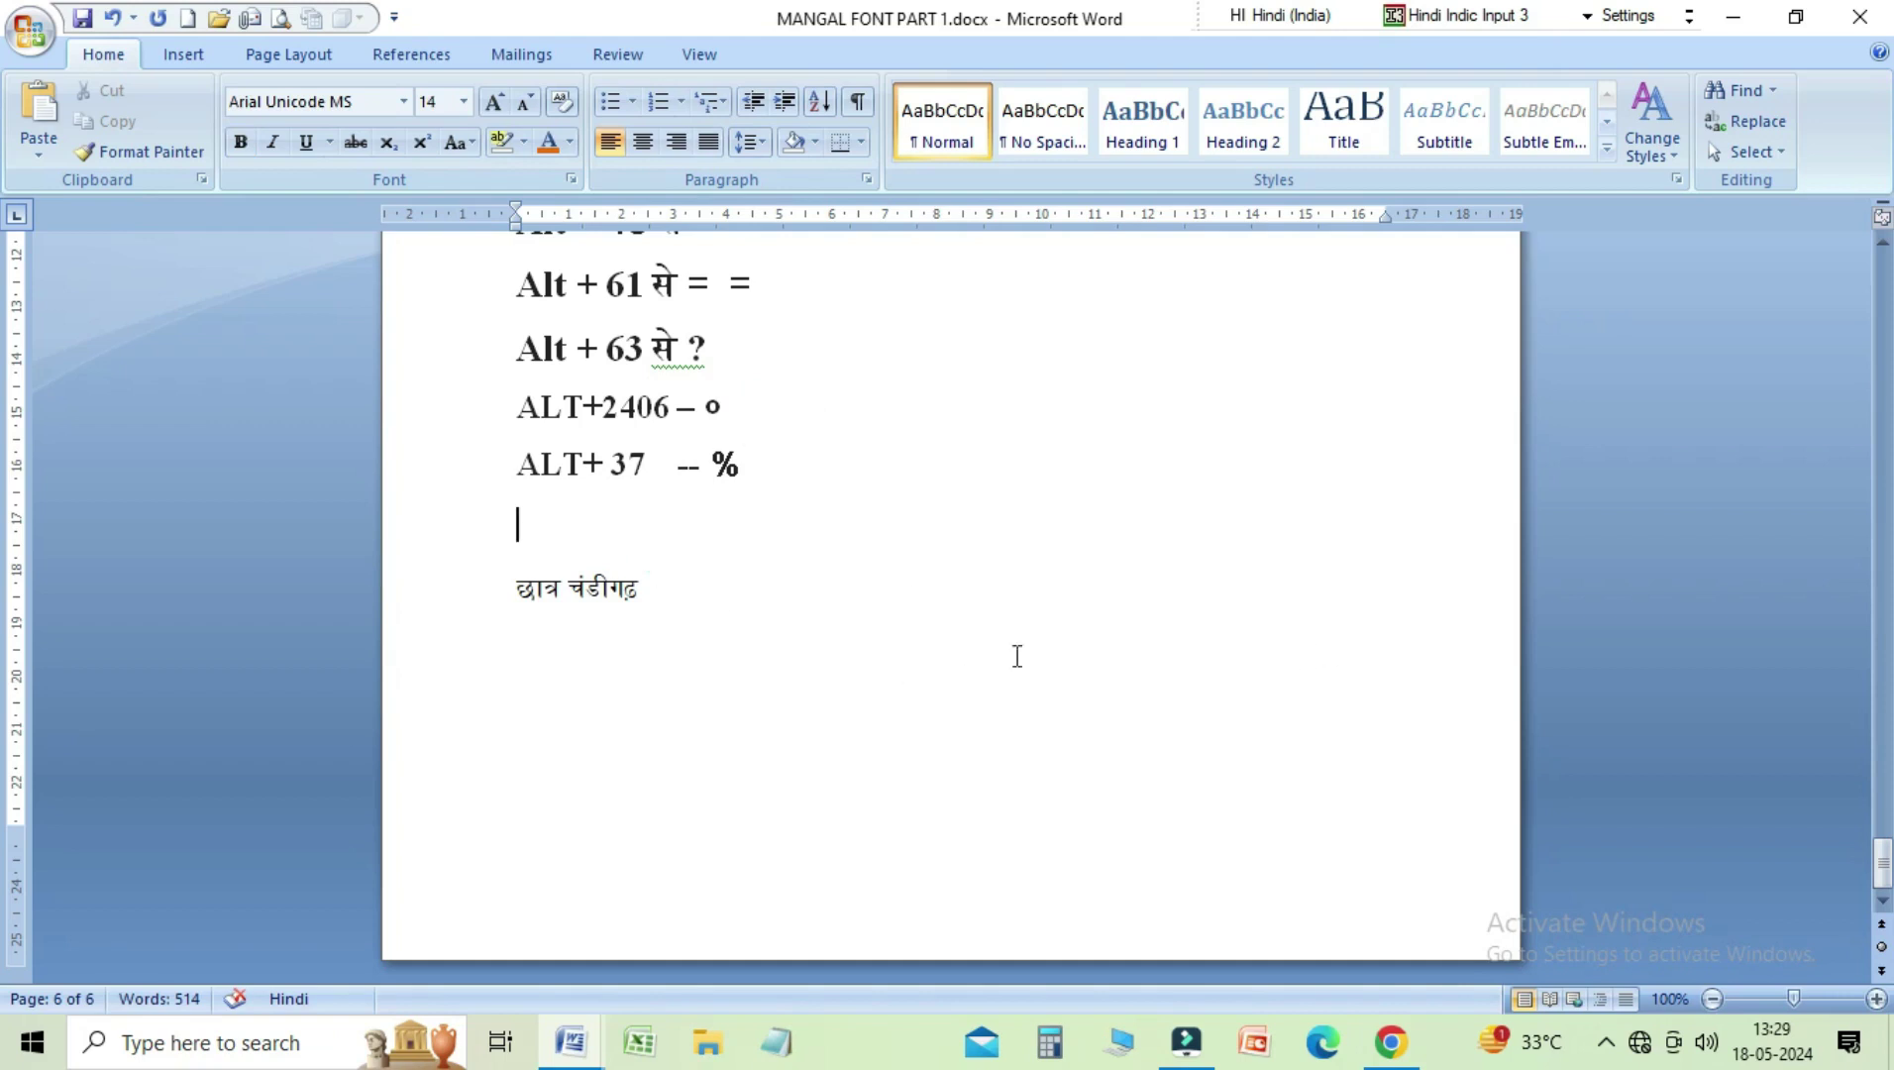
{"action": "mouse_move", "coordinate": [1883, 870]}
{"action": "left_mouse_down"}
{"action": "mouse_move", "coordinate": [1885, 788]}
{"action": "mouse_move", "coordinate": [1885, 852]}
{"action": "left_mouse_up"}
{"action": "left_click", "coordinate": [803, 716]}
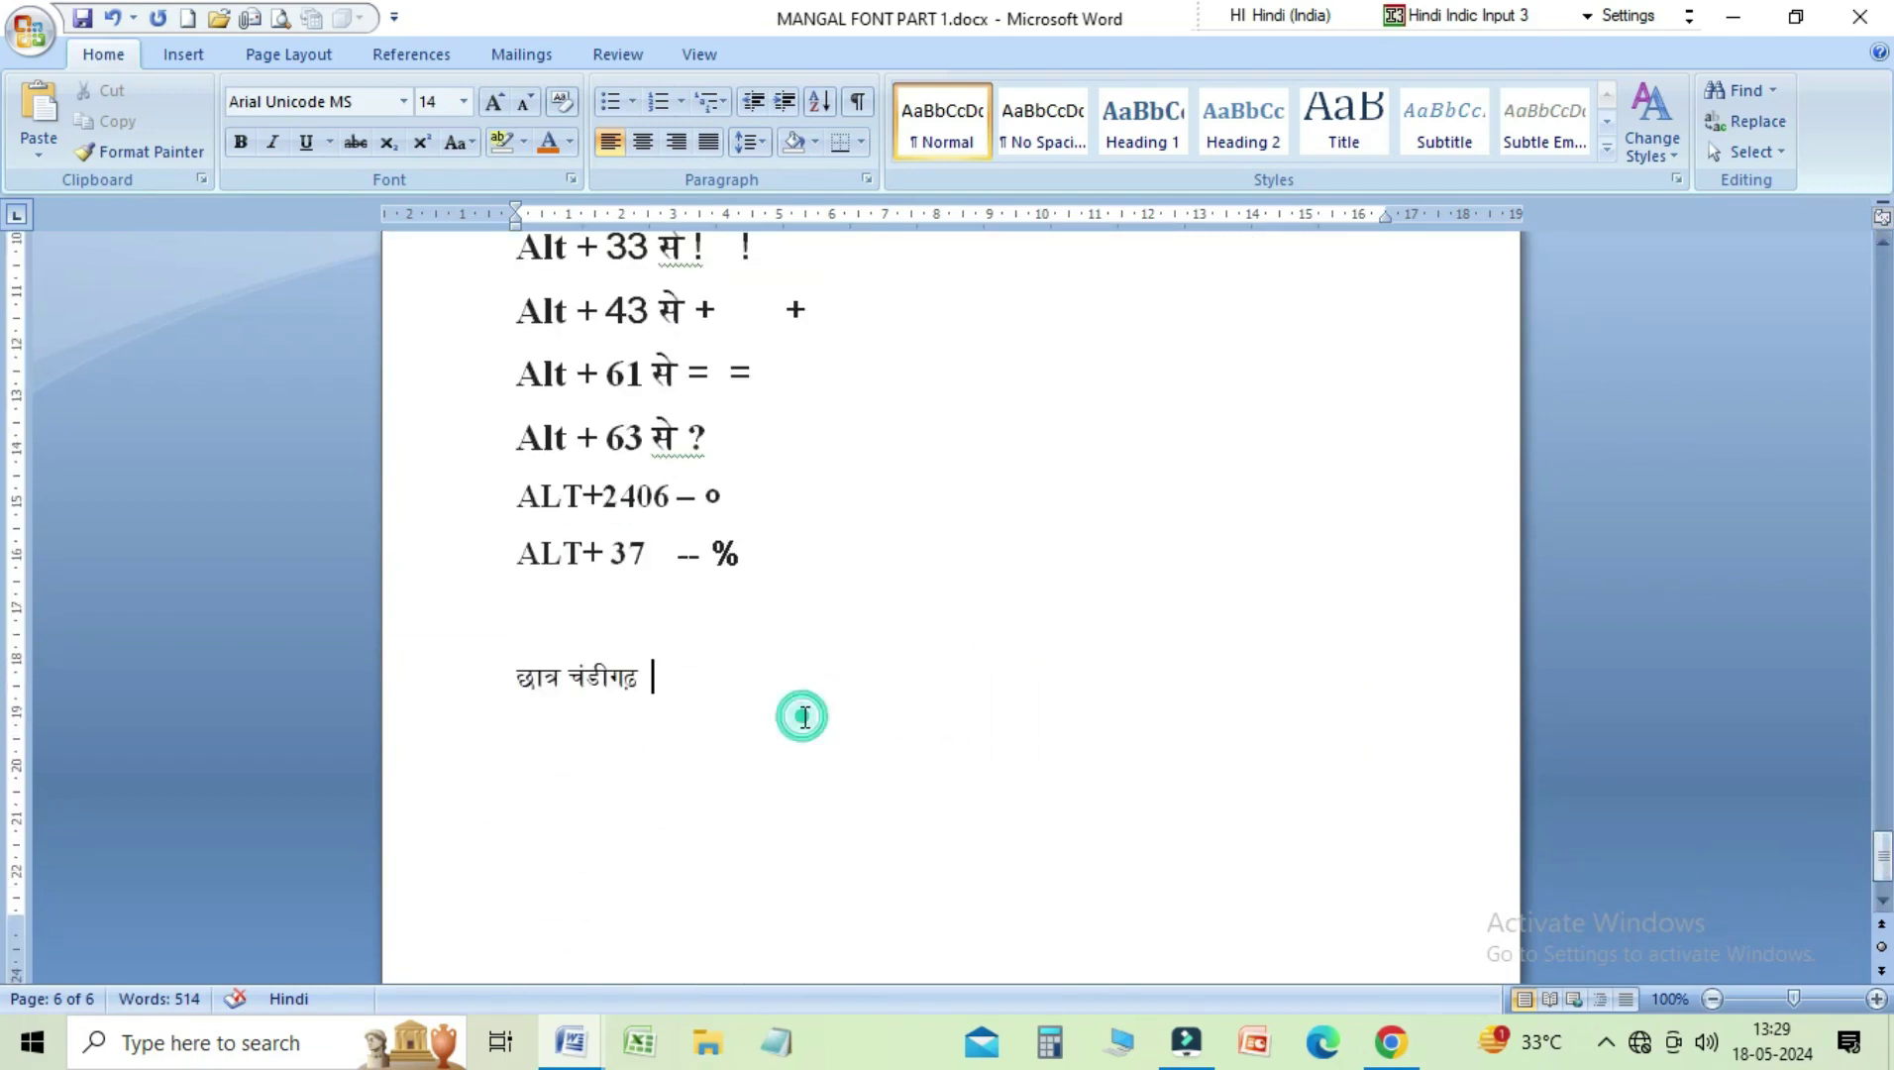
{"action": "type", "text": "ल"}
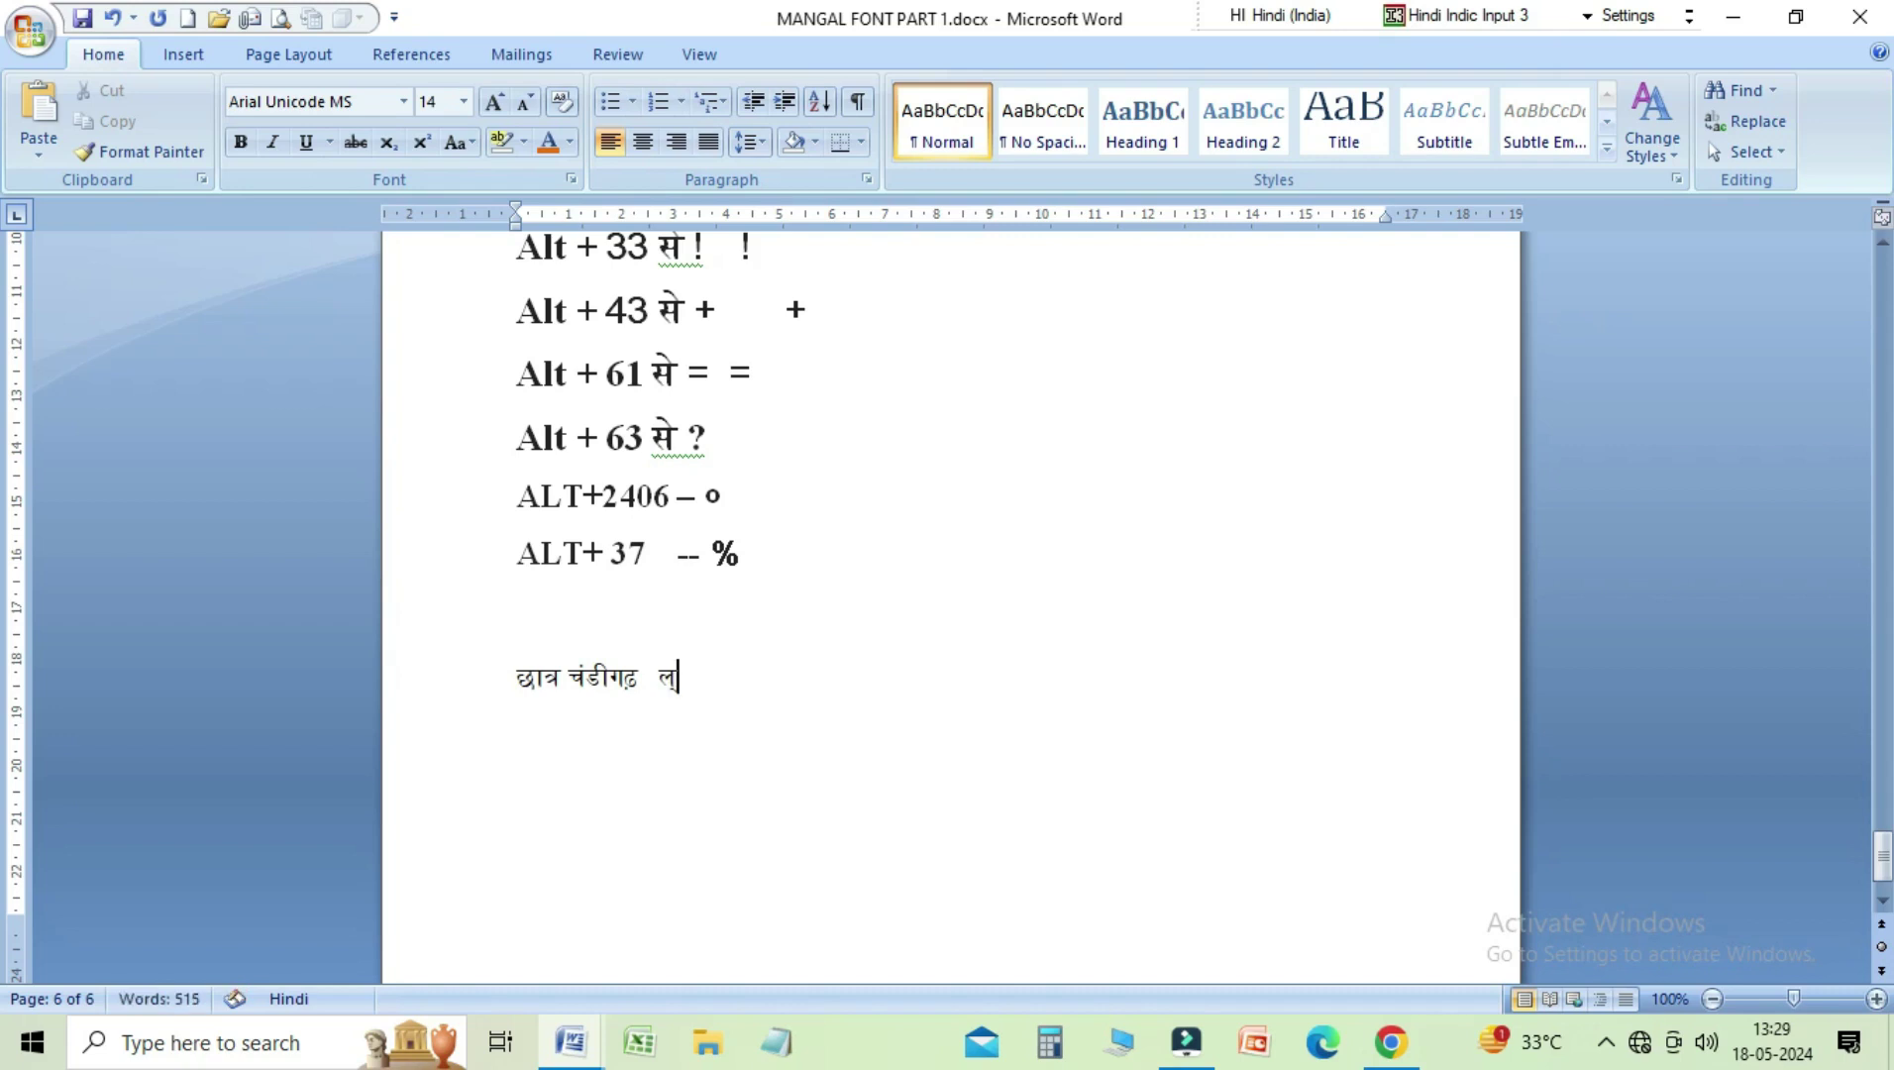
{"action": "type", "text": "्"}
Step: Type लखनऊ and उड़ीसा after चंडीगढ़, removing the stray ल् and visarga
{"action": "key", "text": "BackSpace"}
{"action": "key", "text": "BackSpace"}
{"action": "type", "text": "ल"}
{"action": "type", "text": "ख"}
{"action": "type", "text": "न"}
{"action": "type", "text": "उ"}
{"action": "type", "text": "ऊ"}
{"action": "type", "text": "उ"}
{"action": "type", "text": "ड"}
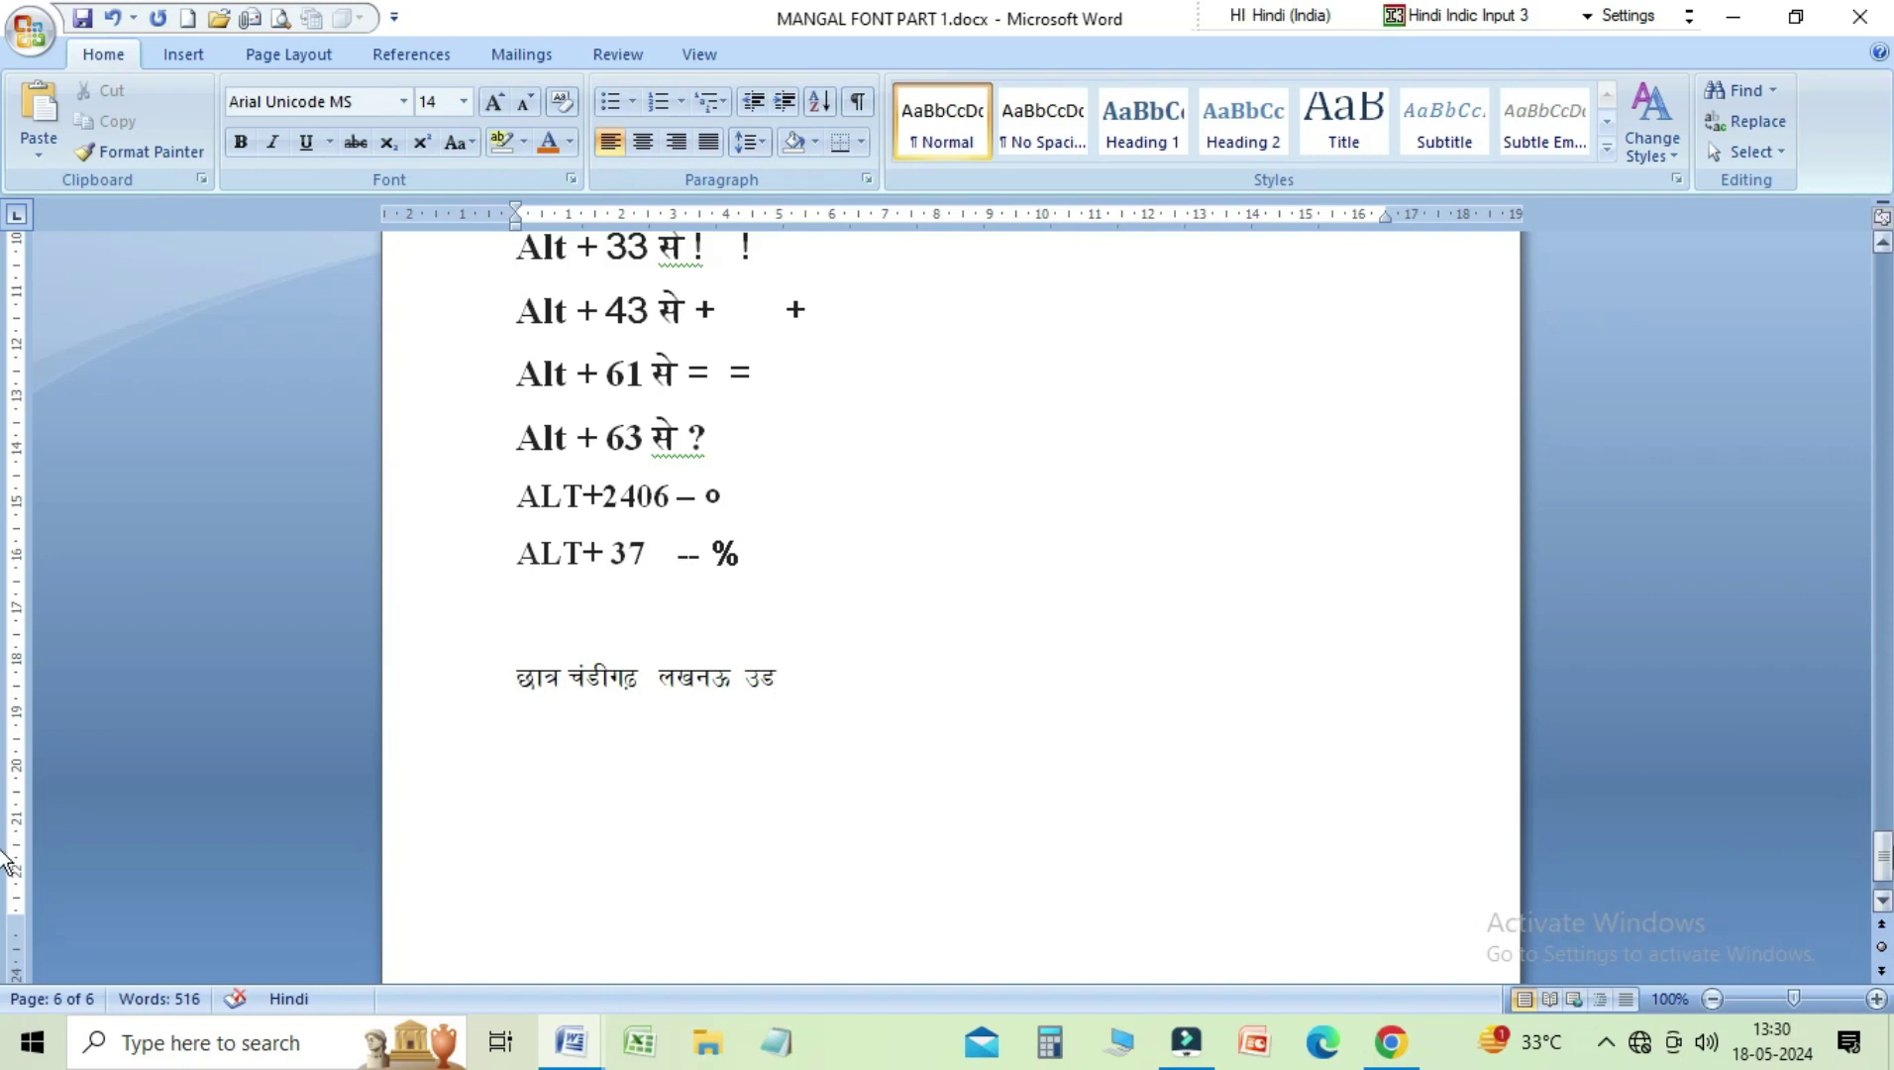
{"action": "type", "text": "़"}
{"action": "type", "text": "ी"}
{"action": "type", "text": "ः"}
{"action": "key", "text": "BackSpace"}
{"action": "type", "text": "स"}
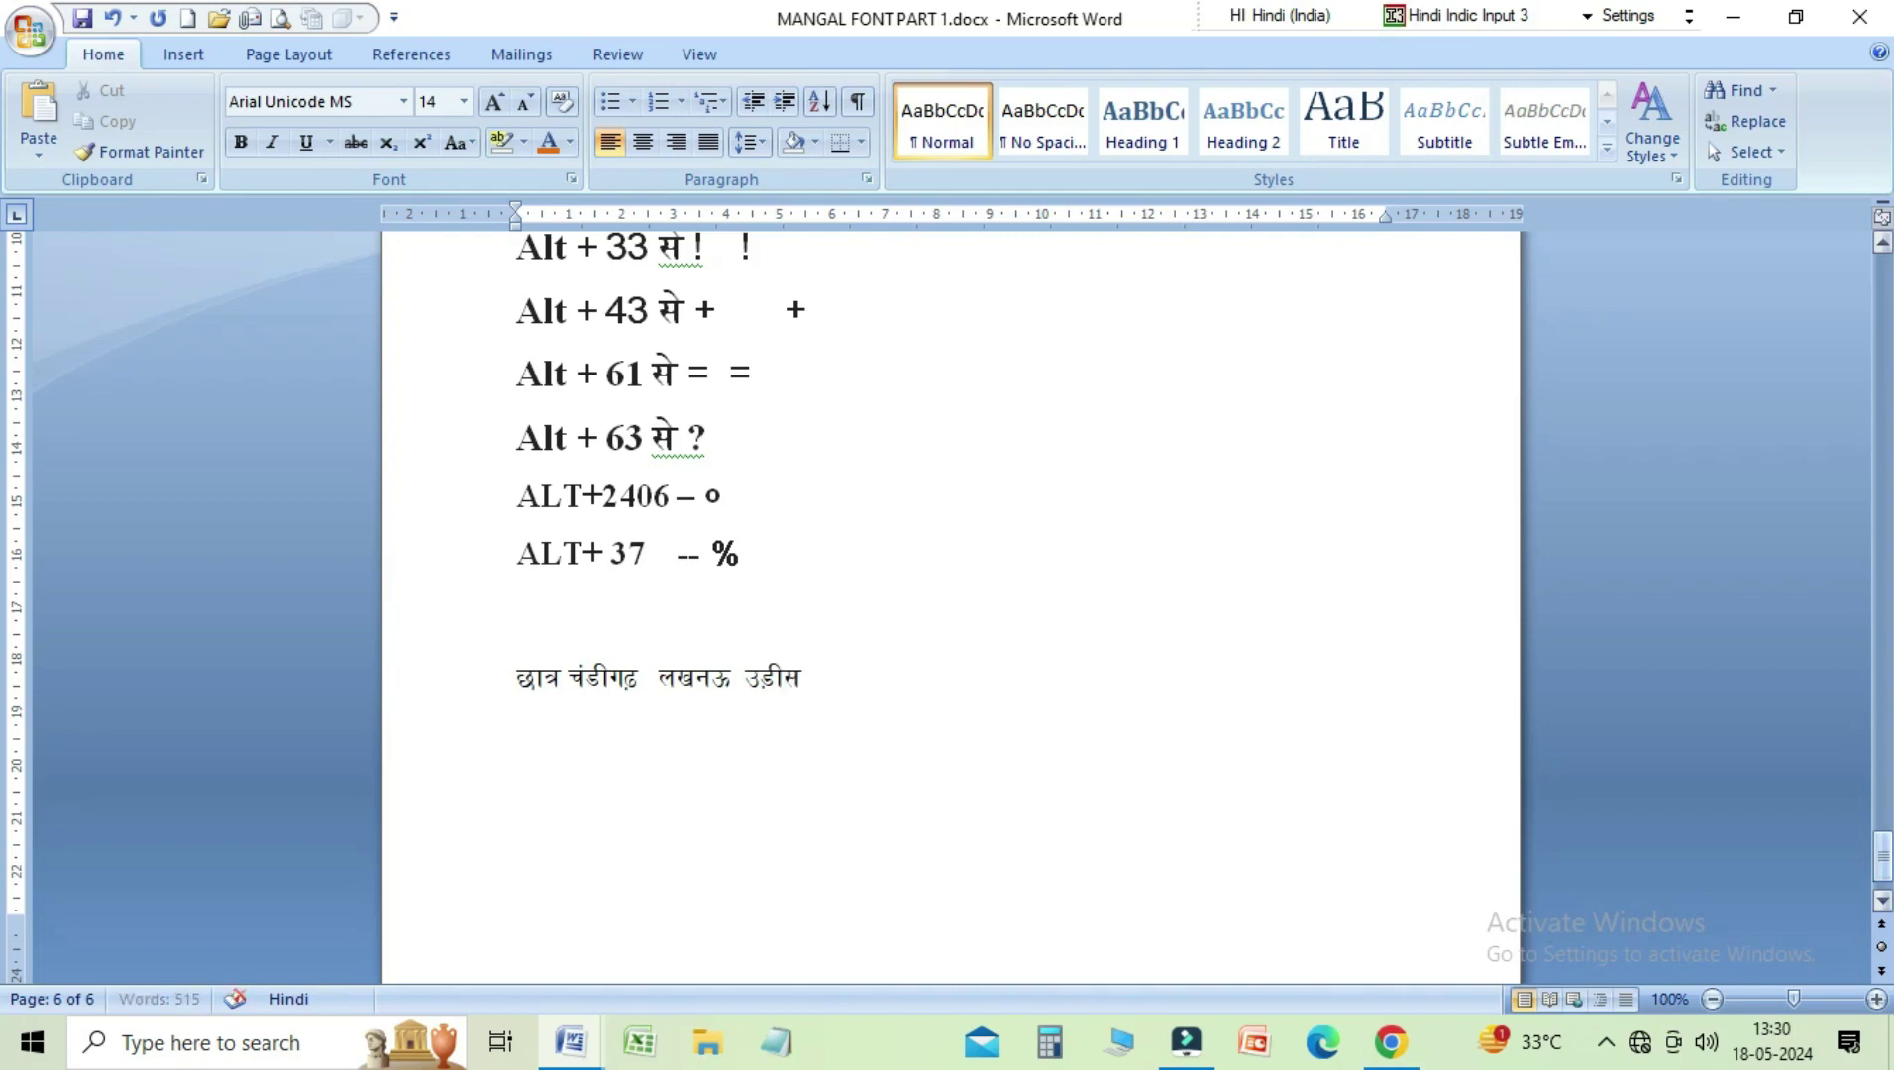
{"action": "type", "text": "ा"}
{"action": "left_click_drag", "start_coordinate": [1883, 876], "coordinate": [1881, 728]}
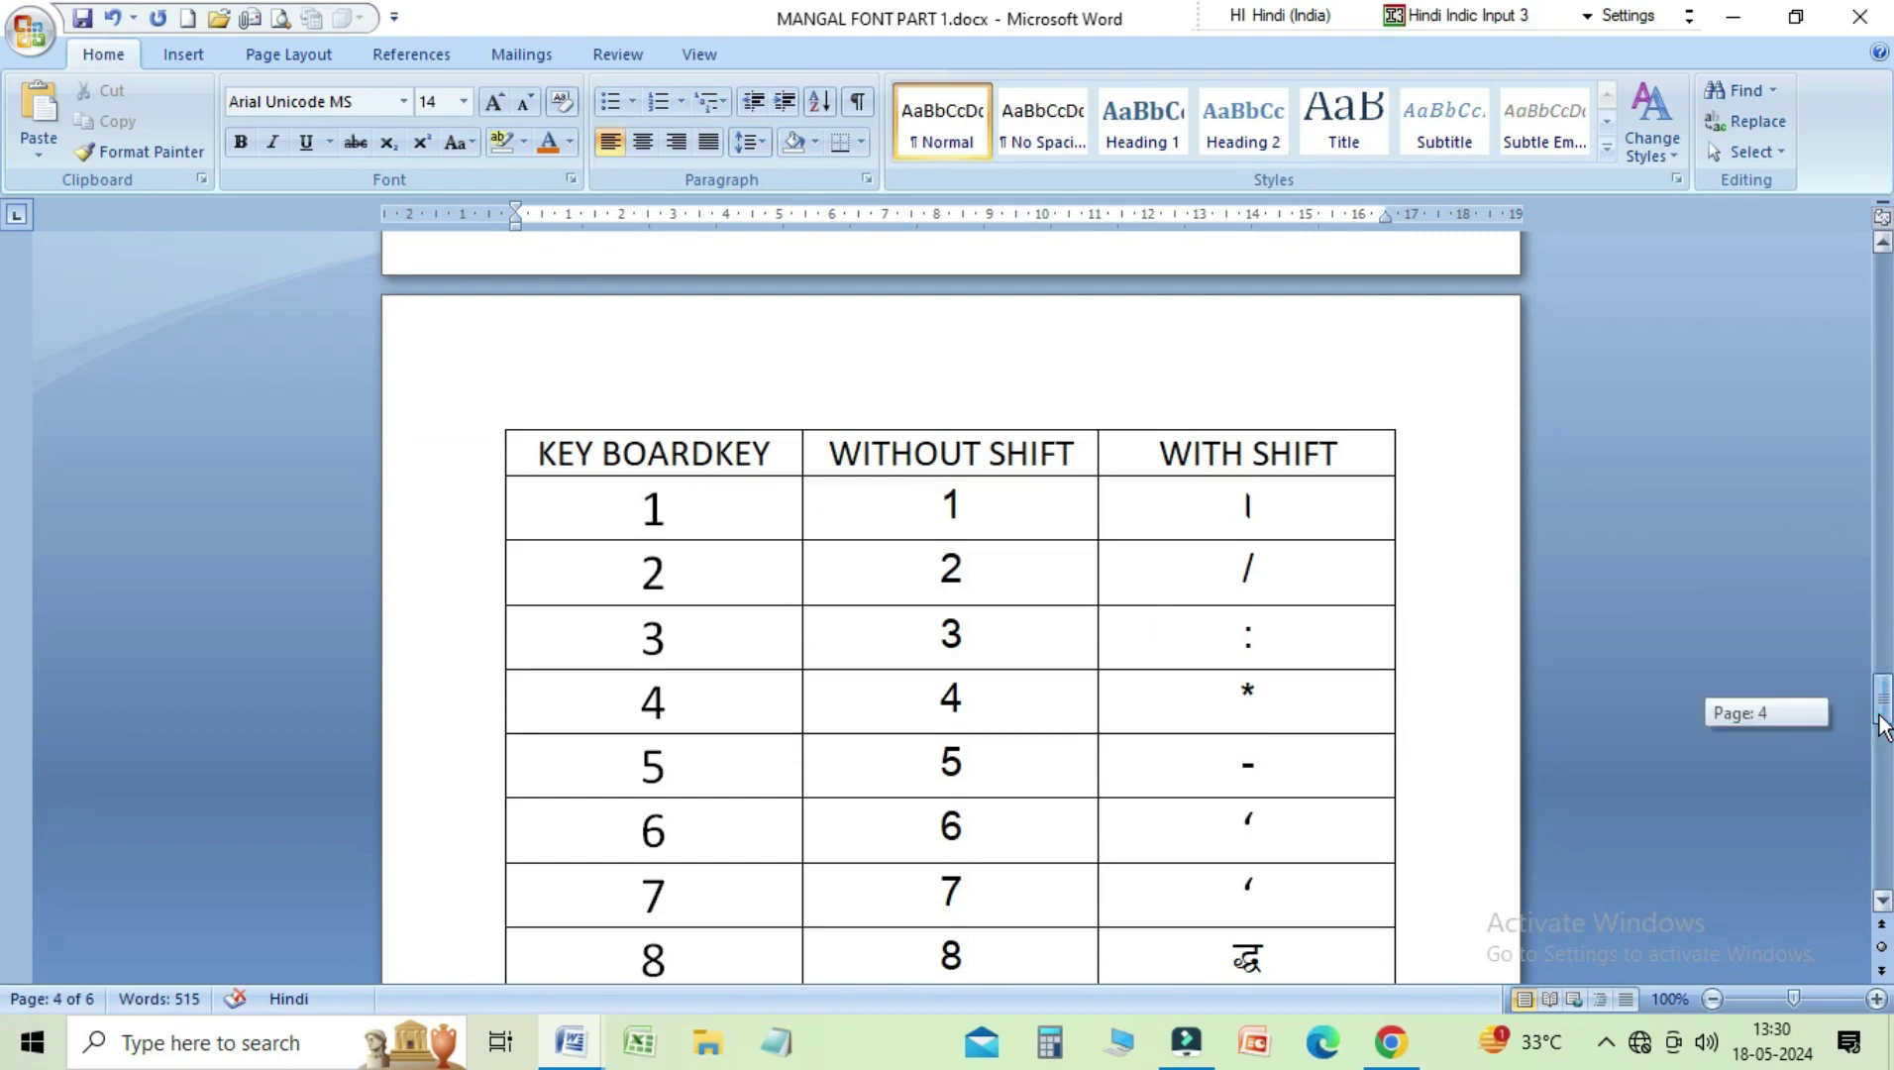
{"action": "left_click", "coordinate": [1881, 899]}
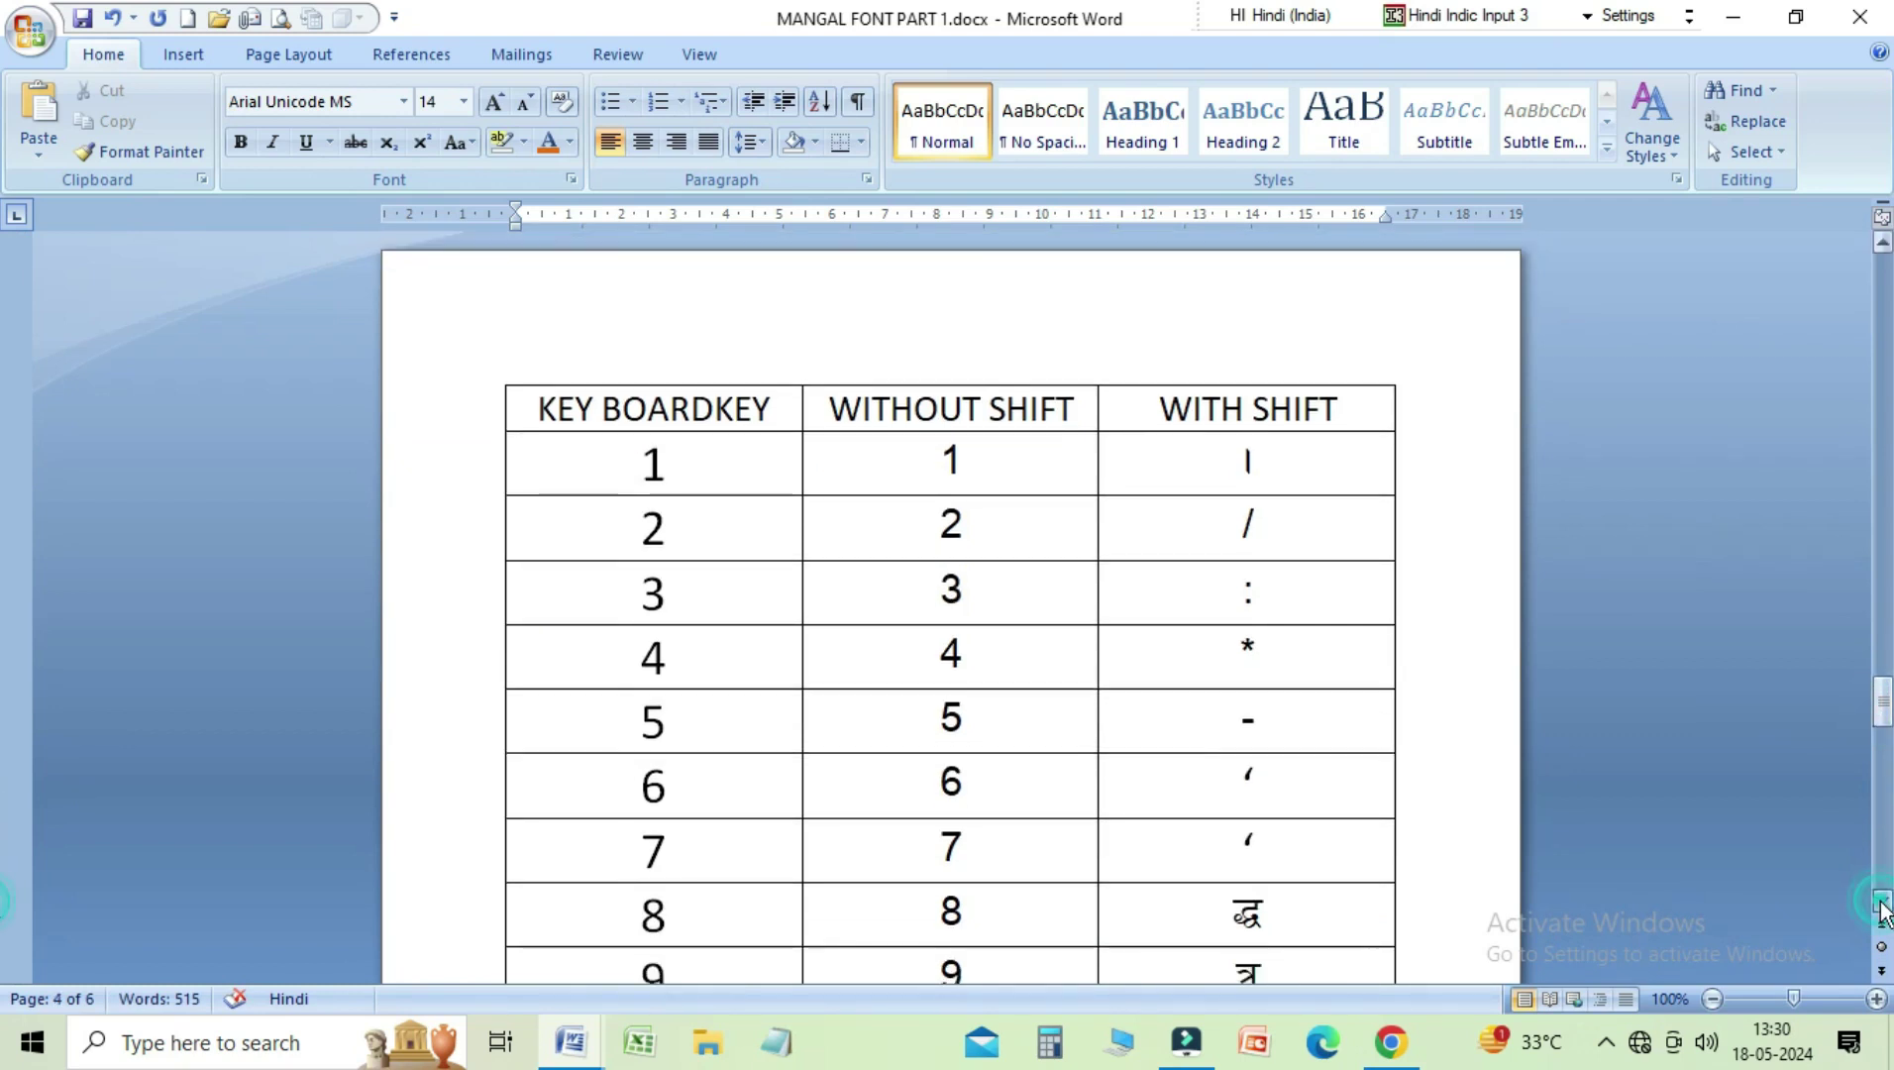
{"action": "left_click_drag", "start_coordinate": [1881, 900], "coordinate": [1881, 900]}
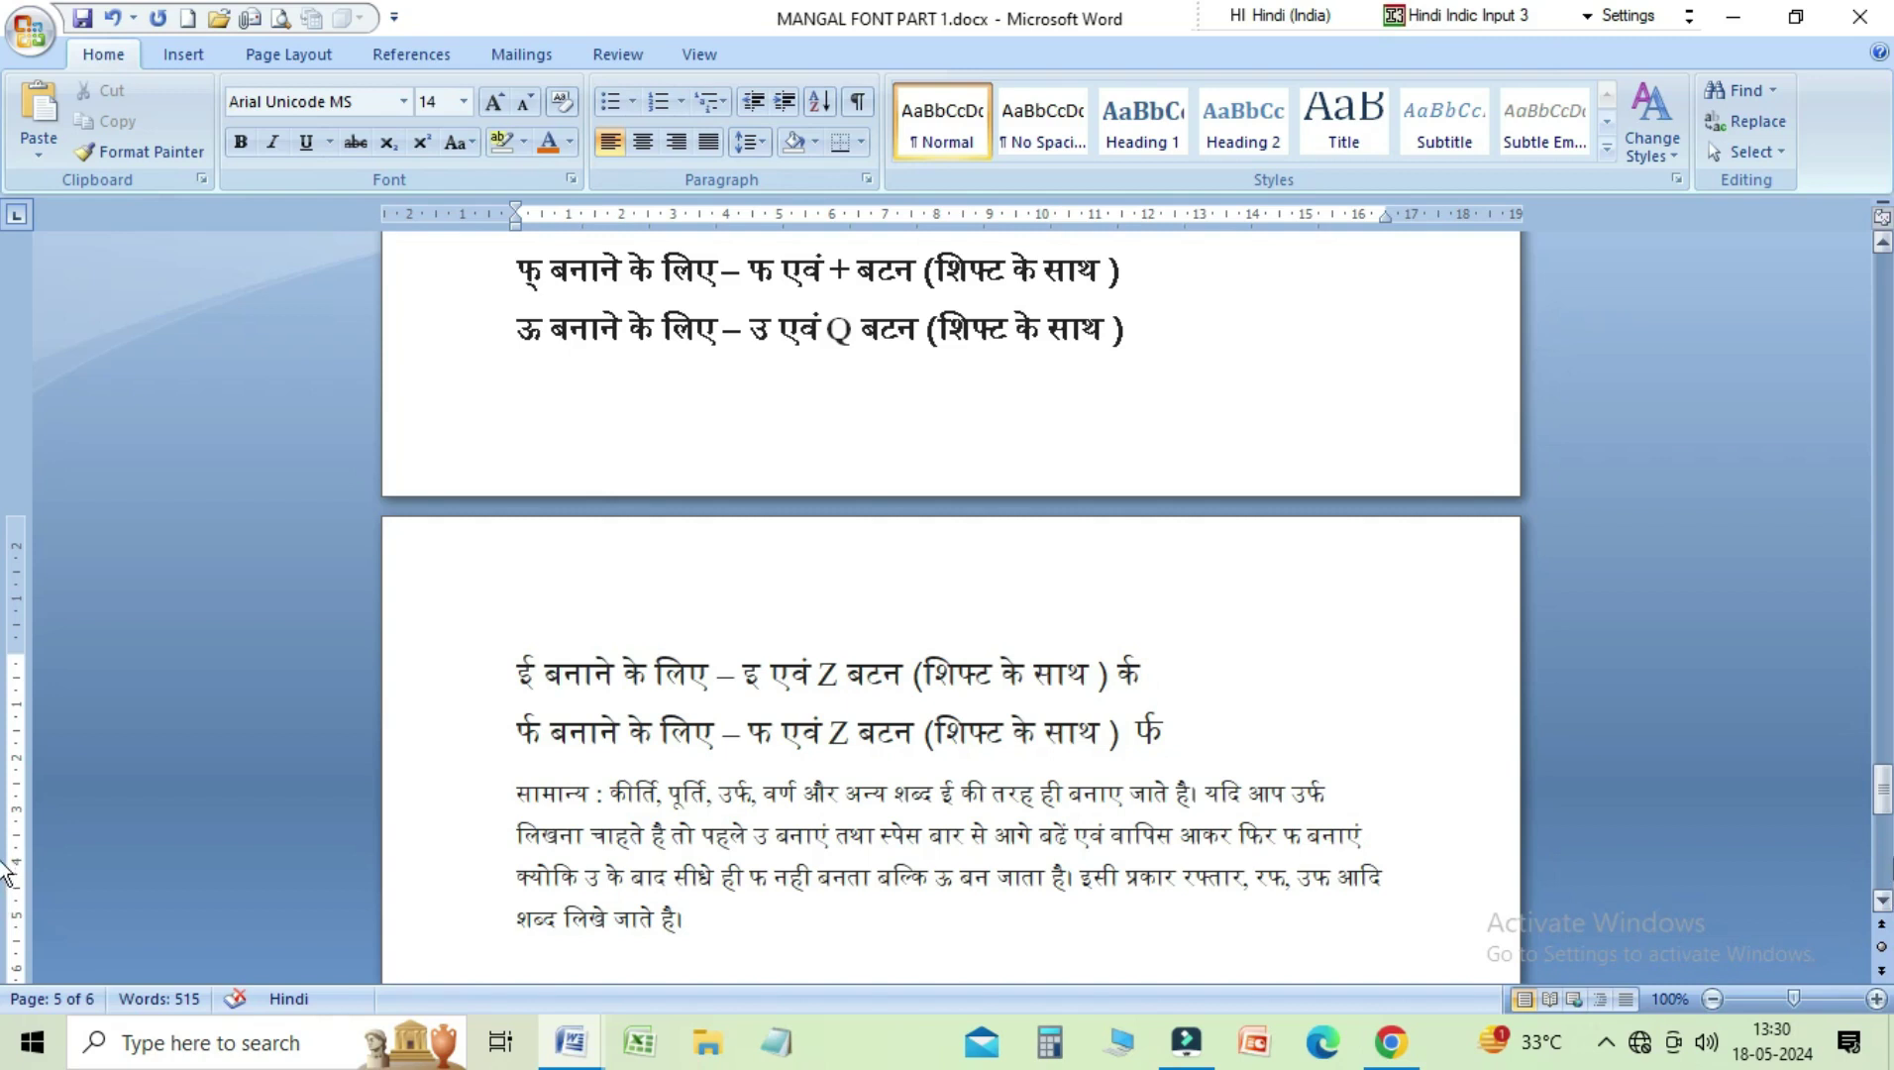
{"action": "left_click_drag", "start_coordinate": [1881, 801], "coordinate": [1886, 789]}
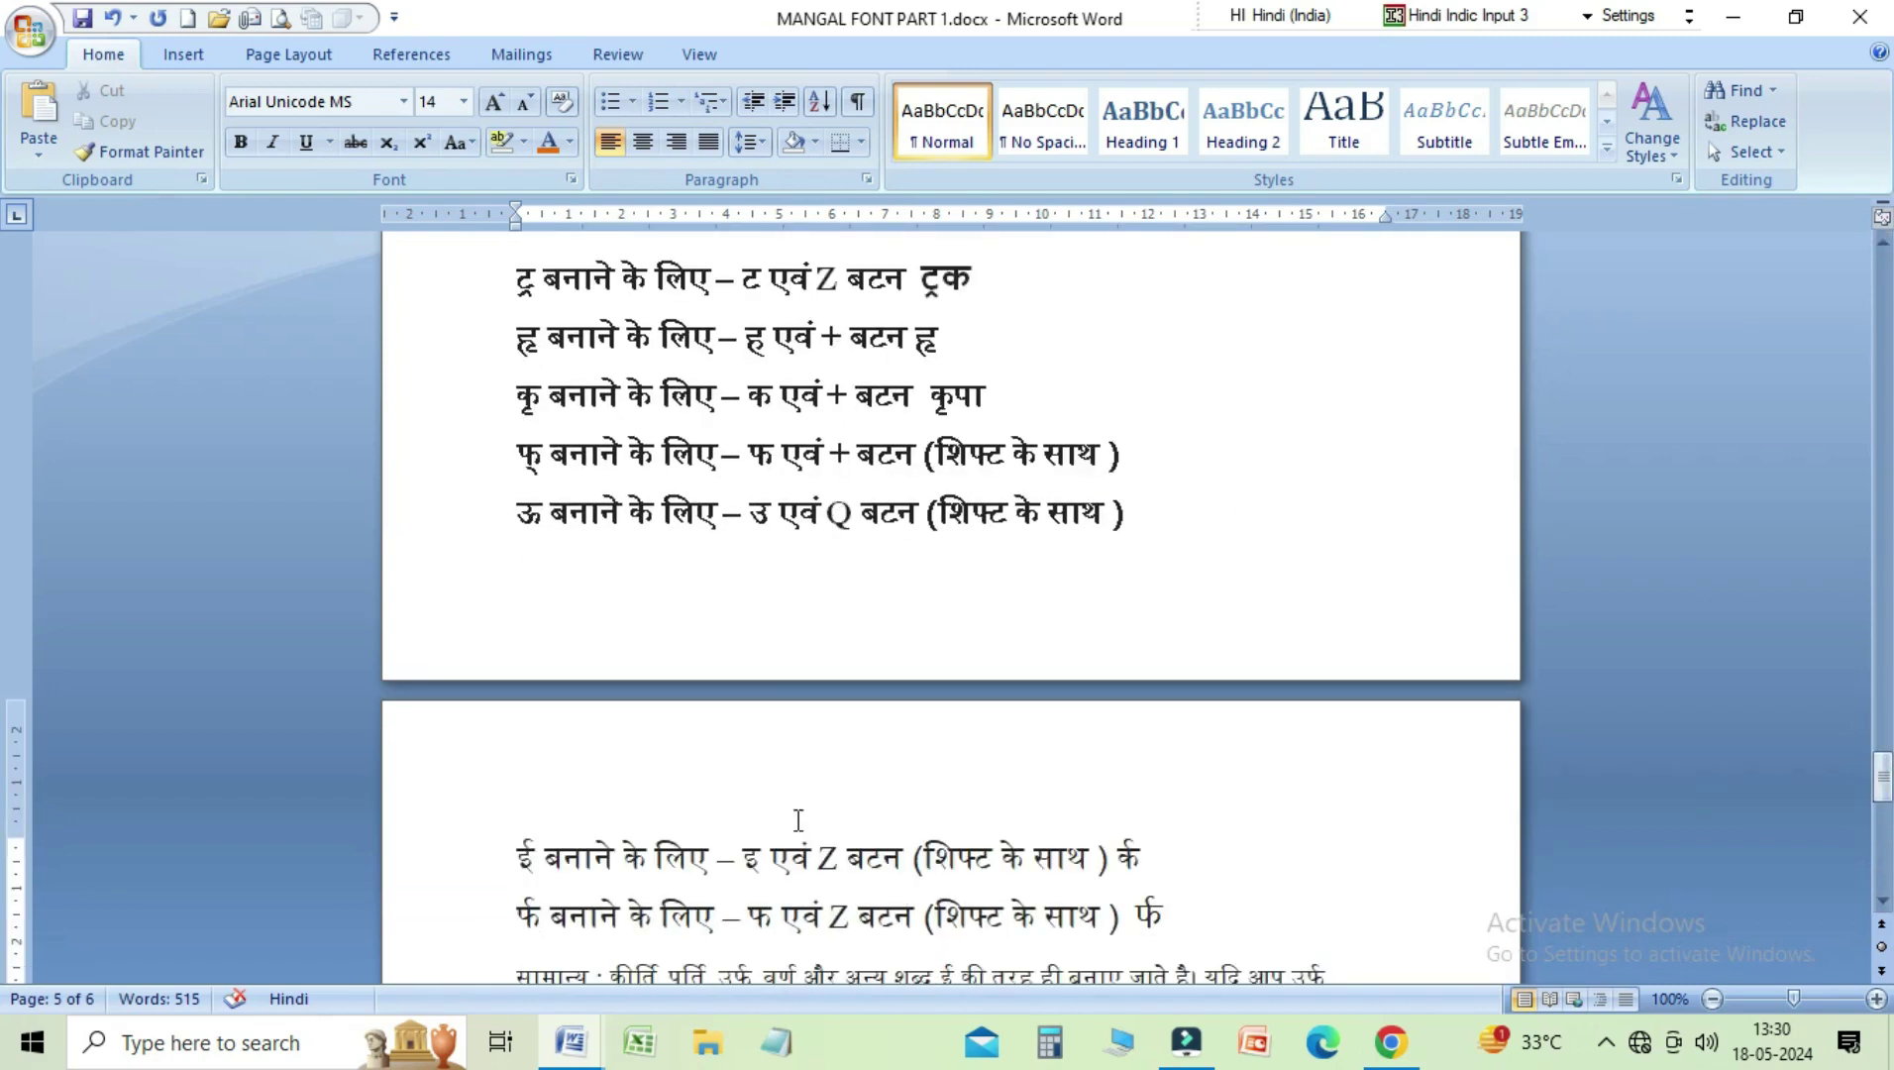
{"action": "left_click_drag", "start_coordinate": [1879, 787], "coordinate": [1879, 813]}
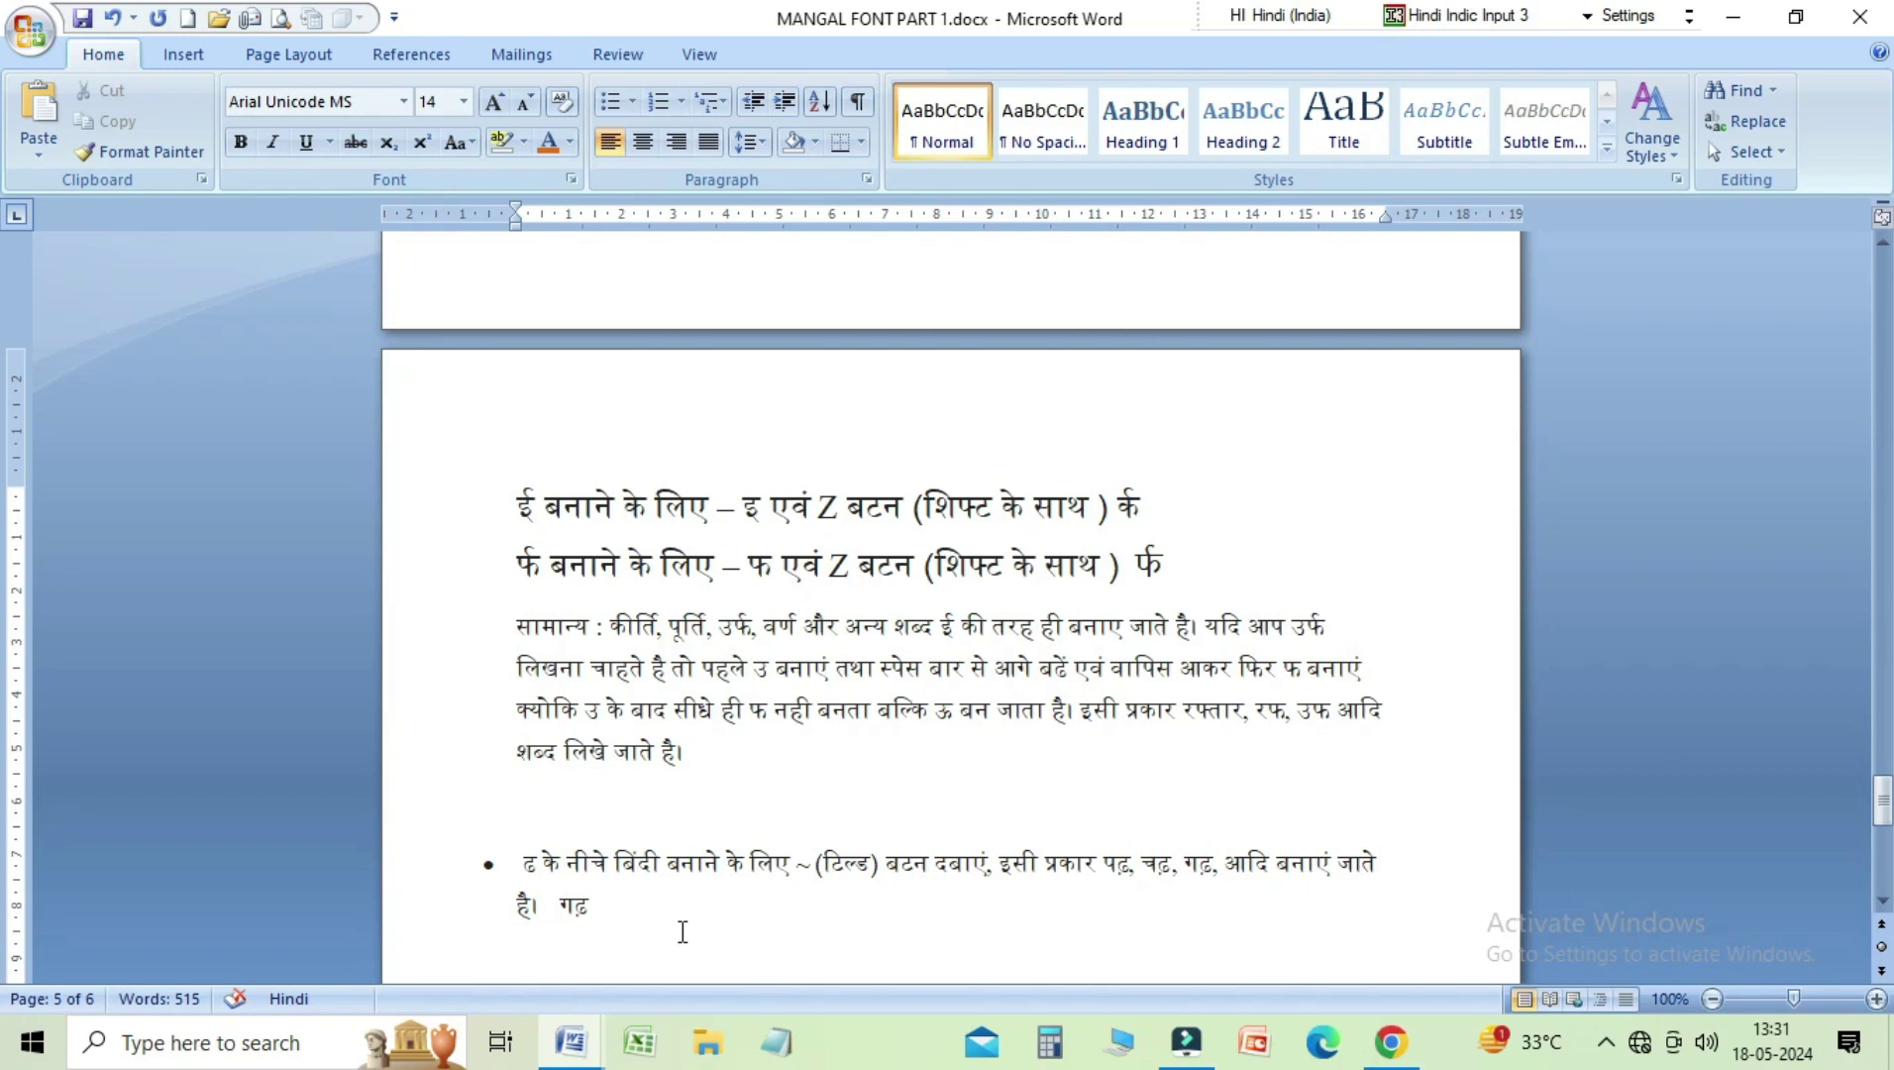
{"action": "key", "text": "Down"}
{"action": "key", "text": "Down"}
{"action": "key", "text": "Down"}
{"action": "key", "text": "Down"}
{"action": "key", "text": "Down"}
{"action": "key", "text": "Down"}
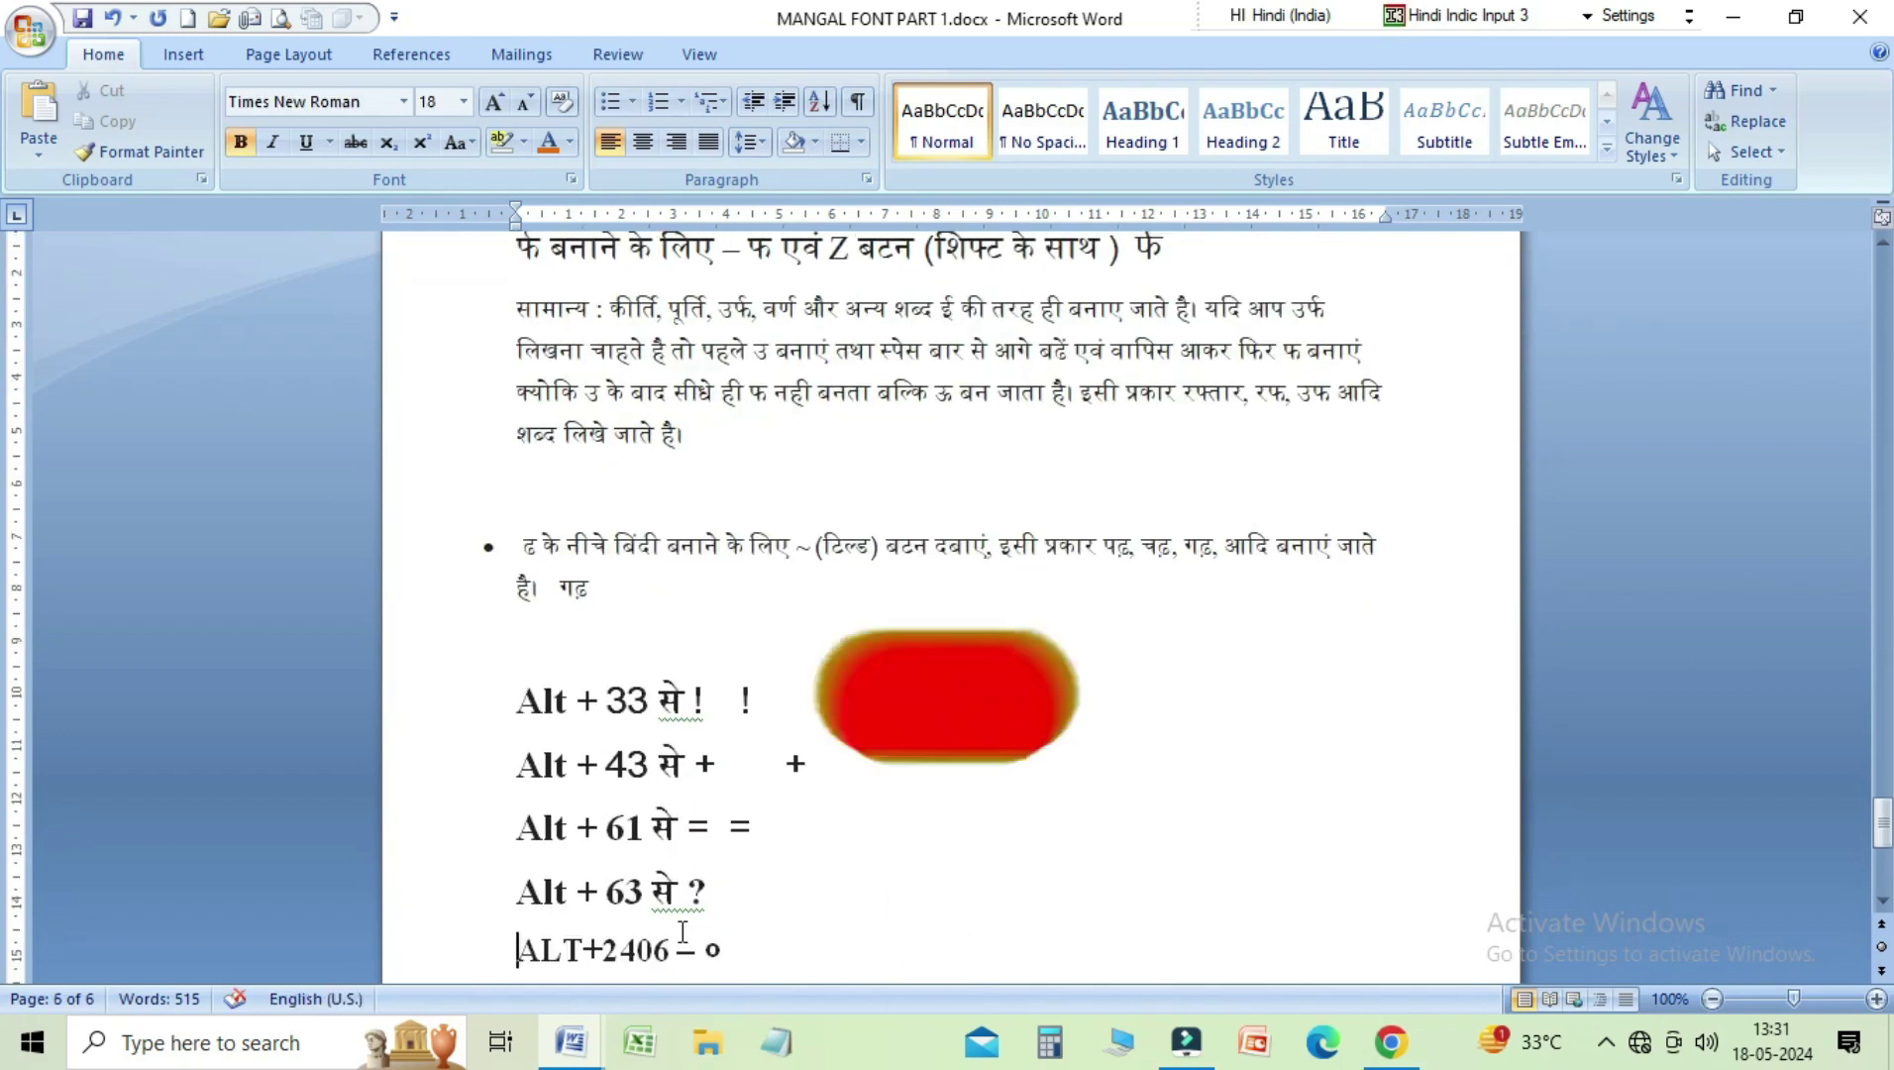